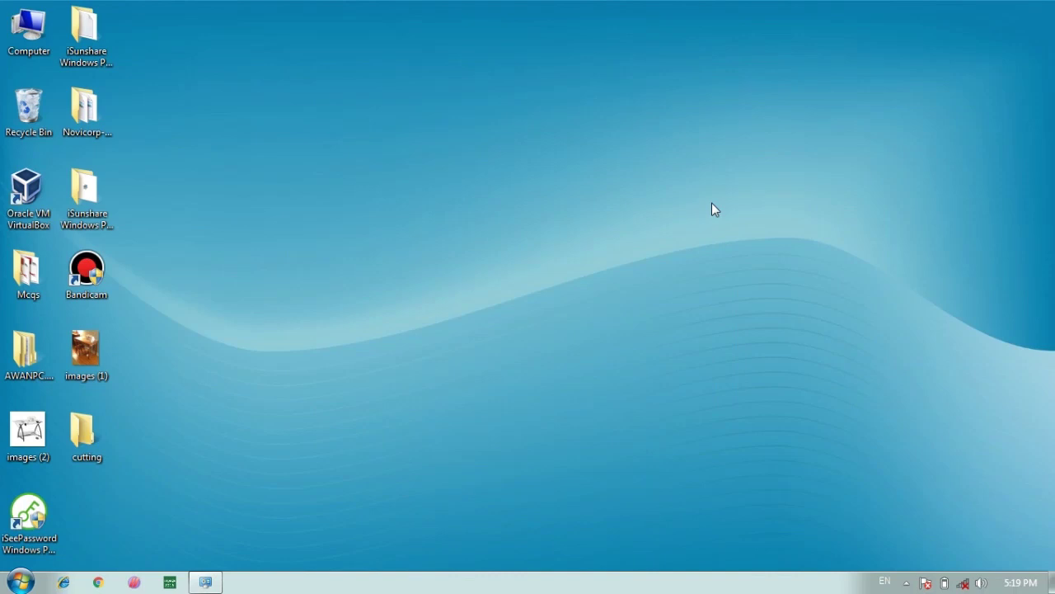
# Refresh the desktop, then open the advanced appearance settings for window color in the desktop personalization.
pyautogui.rightClick(711, 203)
pyautogui.click(751, 245)
pyautogui.rightClick(404, 322)
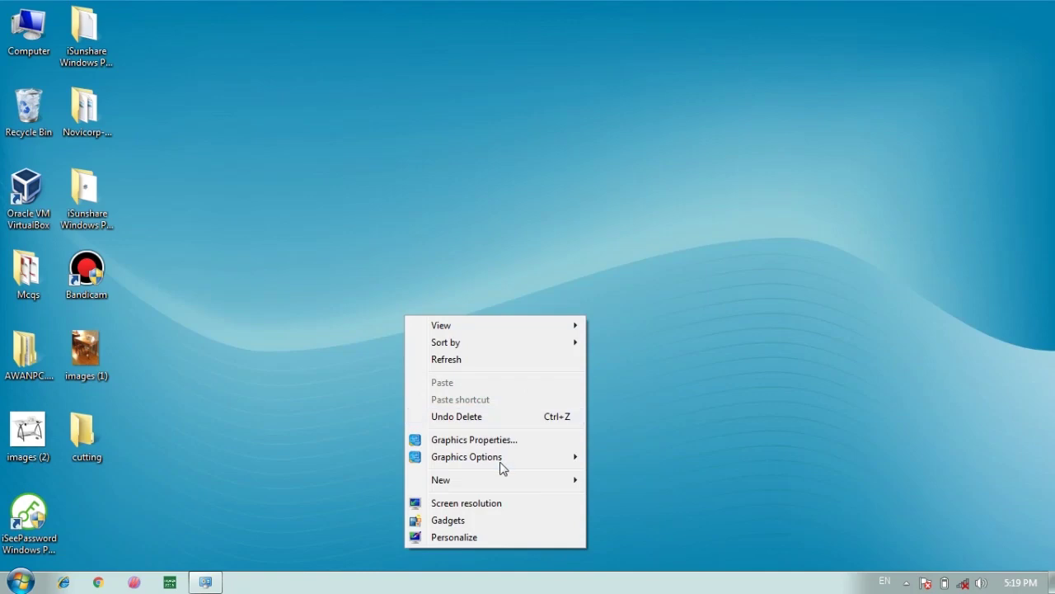
pyautogui.click(489, 536)
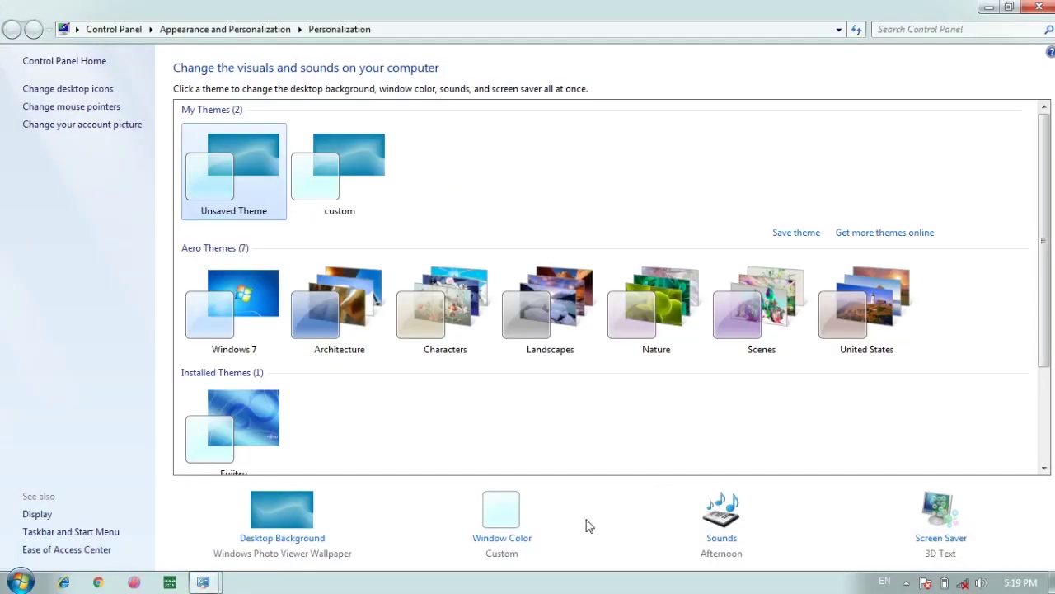
pyautogui.click(509, 511)
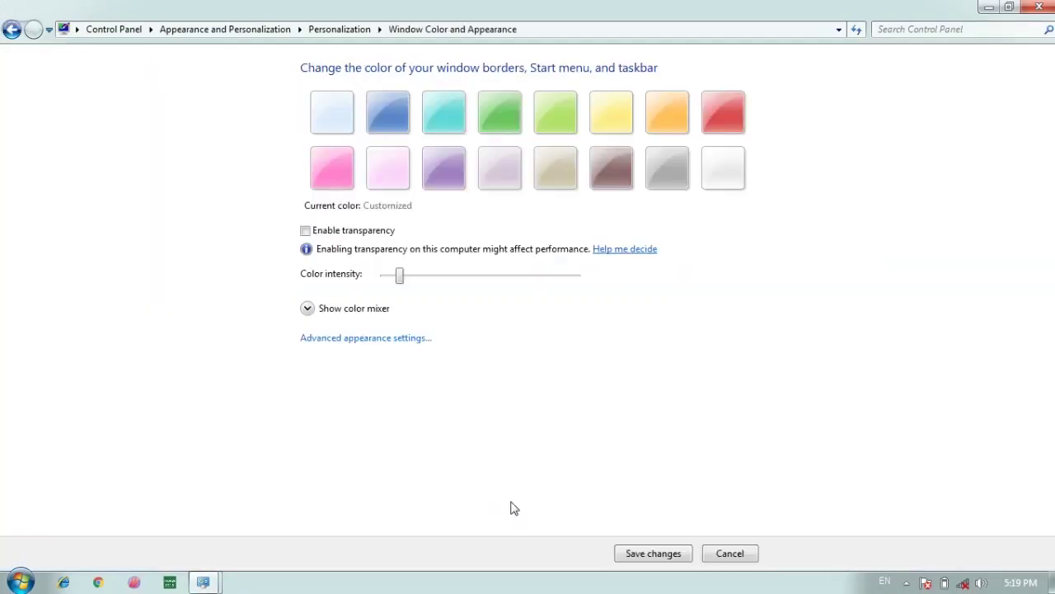
pyautogui.click(380, 338)
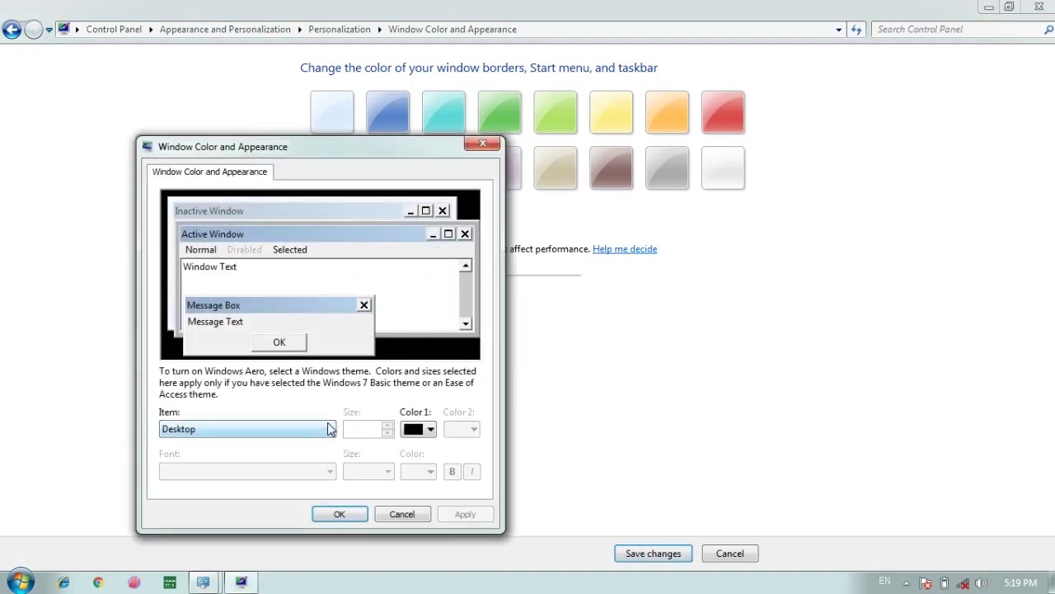
# Set the font of the Icon item to Comic Sans MS and apply the change.
pyautogui.click(329, 428)
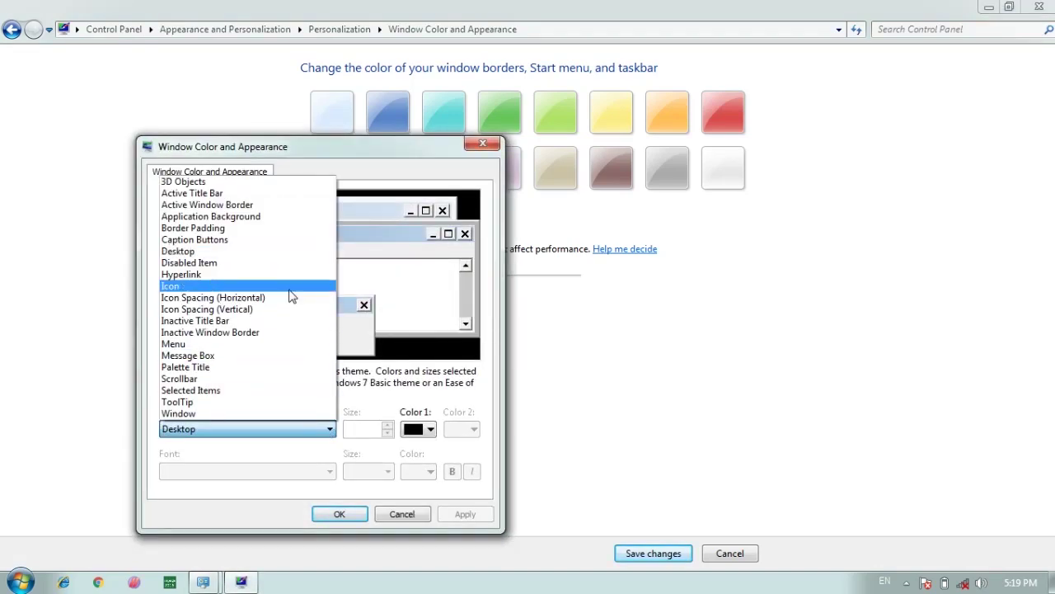
pyautogui.click(291, 296)
pyautogui.click(297, 471)
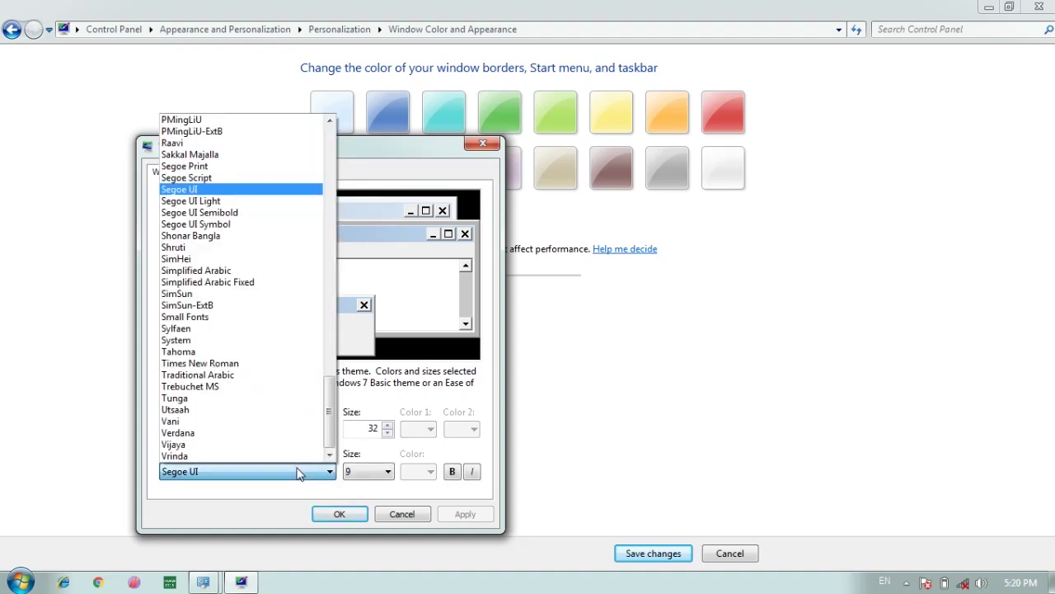
pyautogui.press('Up')
pyautogui.press('Up')
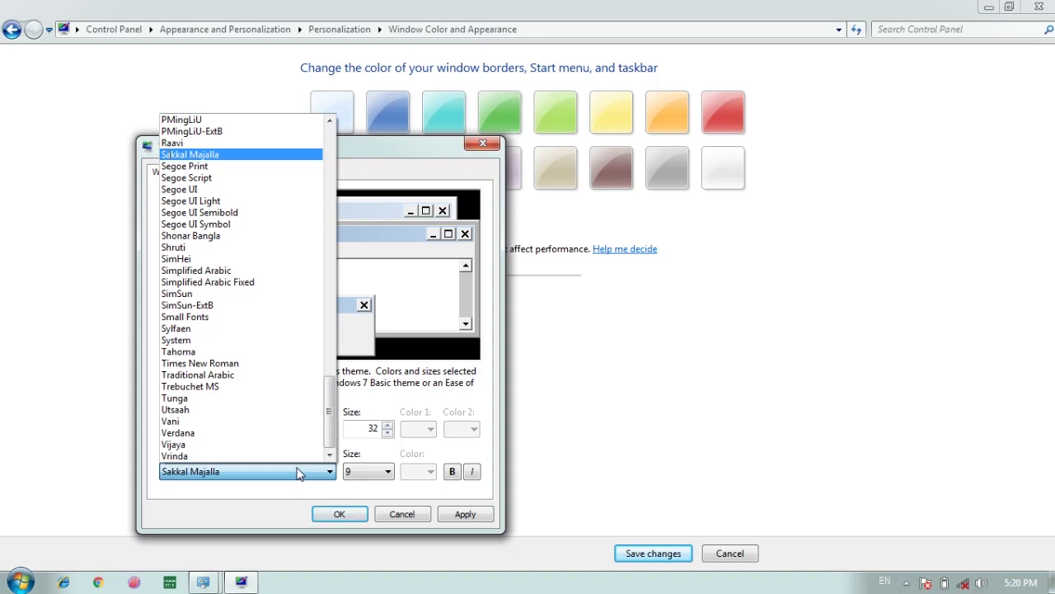
pyautogui.press('c')
pyautogui.press('o')
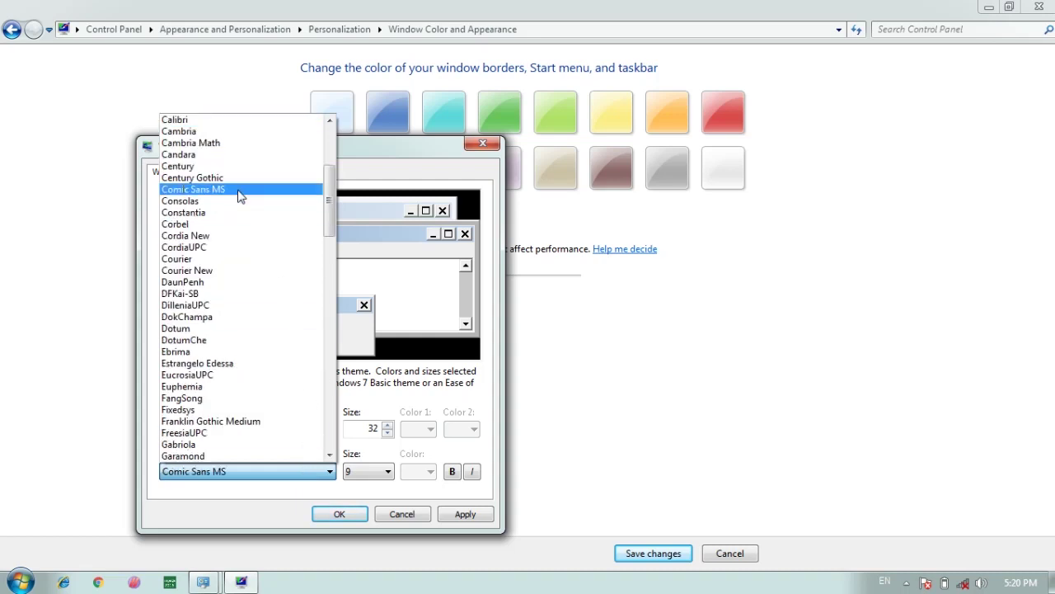
pyautogui.click(304, 190)
pyautogui.click(449, 517)
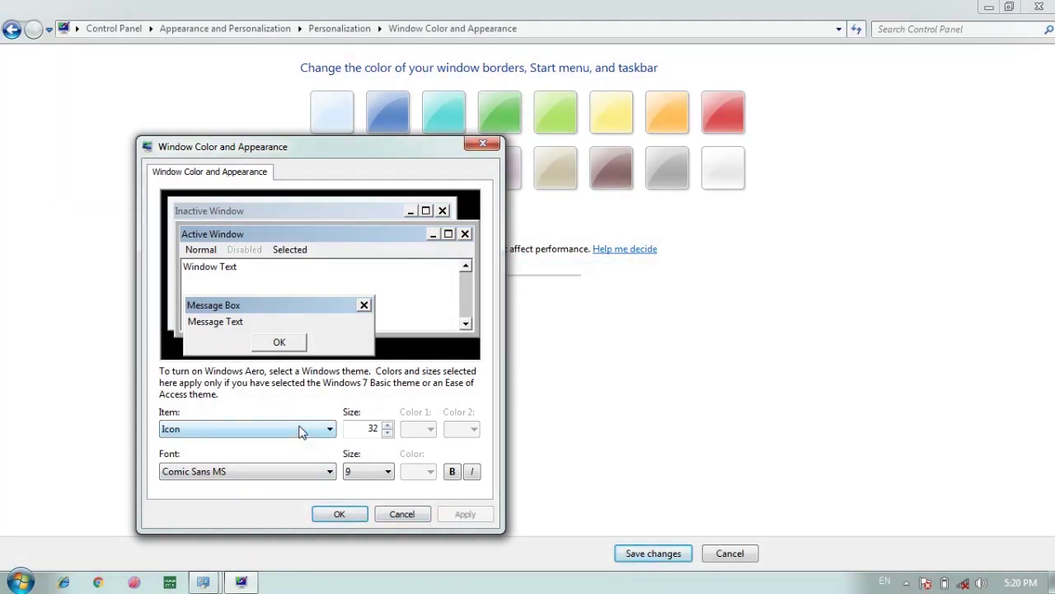
# Set the font of the Message Box item to Comic Sans MS and accept the appearance settings.
pyautogui.click(301, 431)
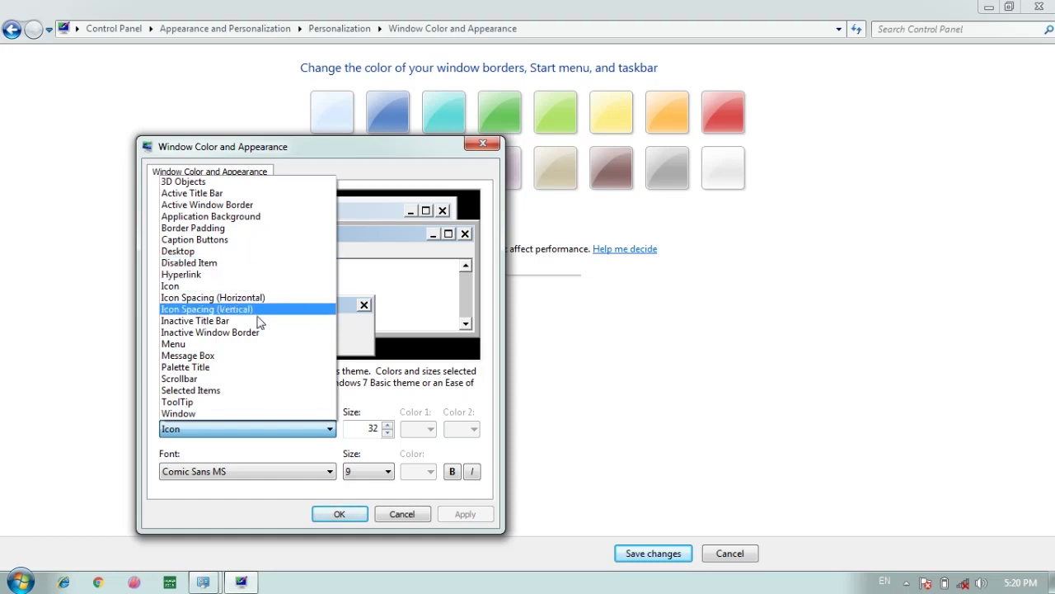
pyautogui.click(260, 355)
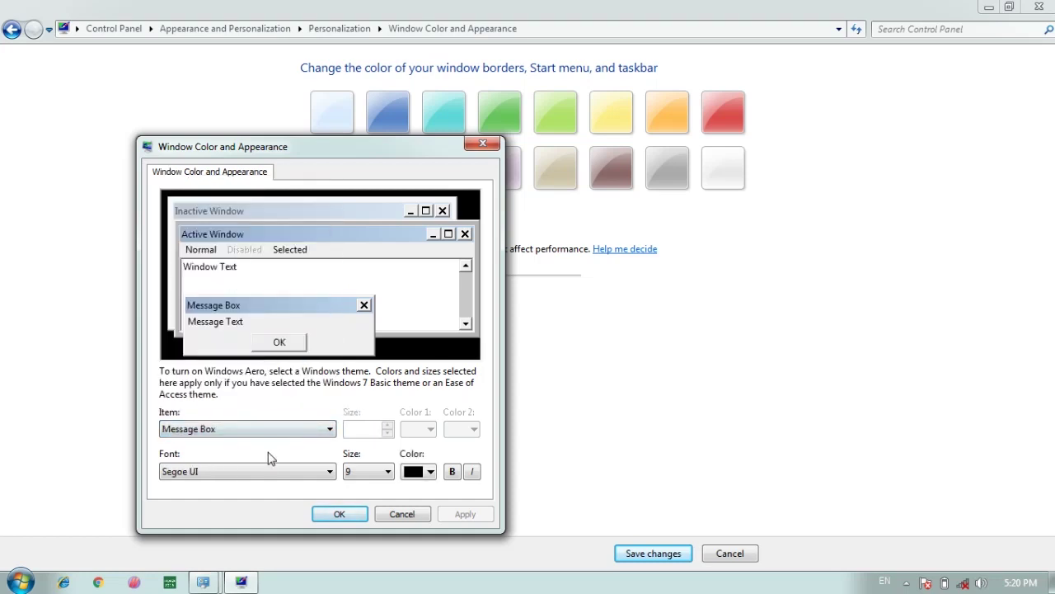
pyautogui.click(263, 474)
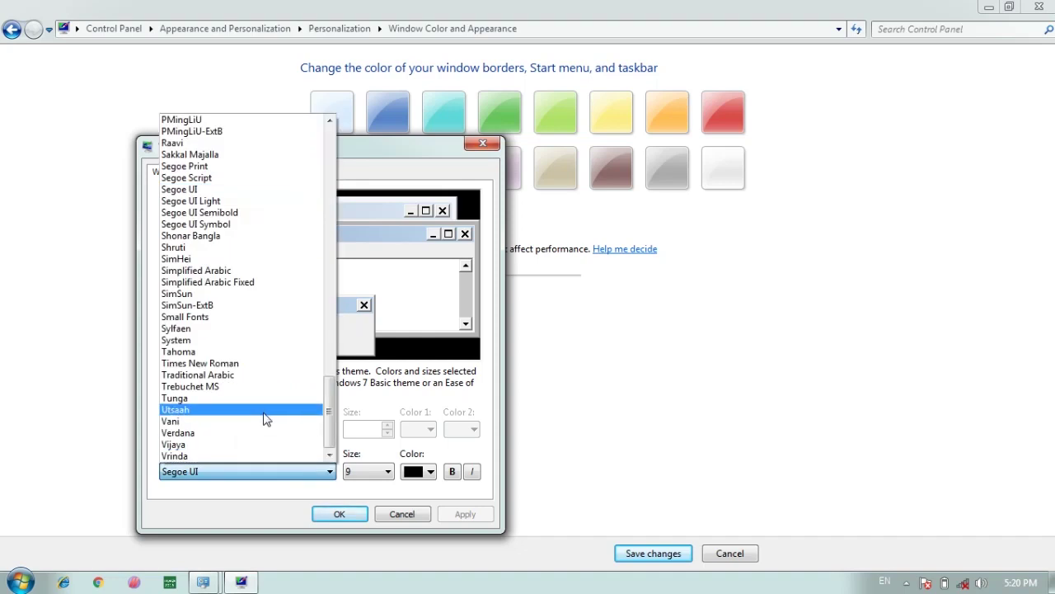
pyautogui.press('c')
pyautogui.press('o')
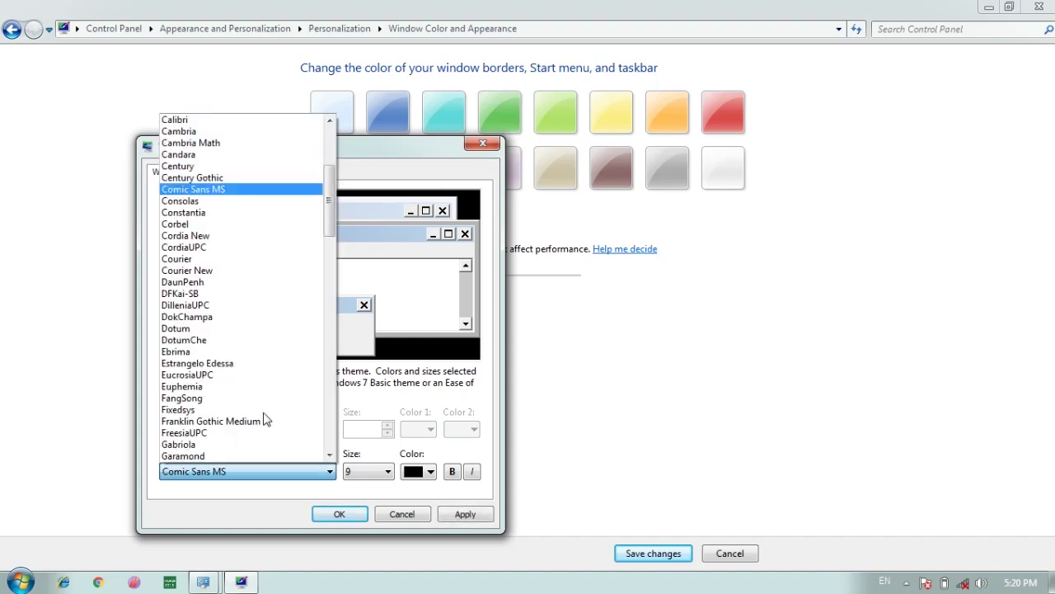
pyautogui.press('Return')
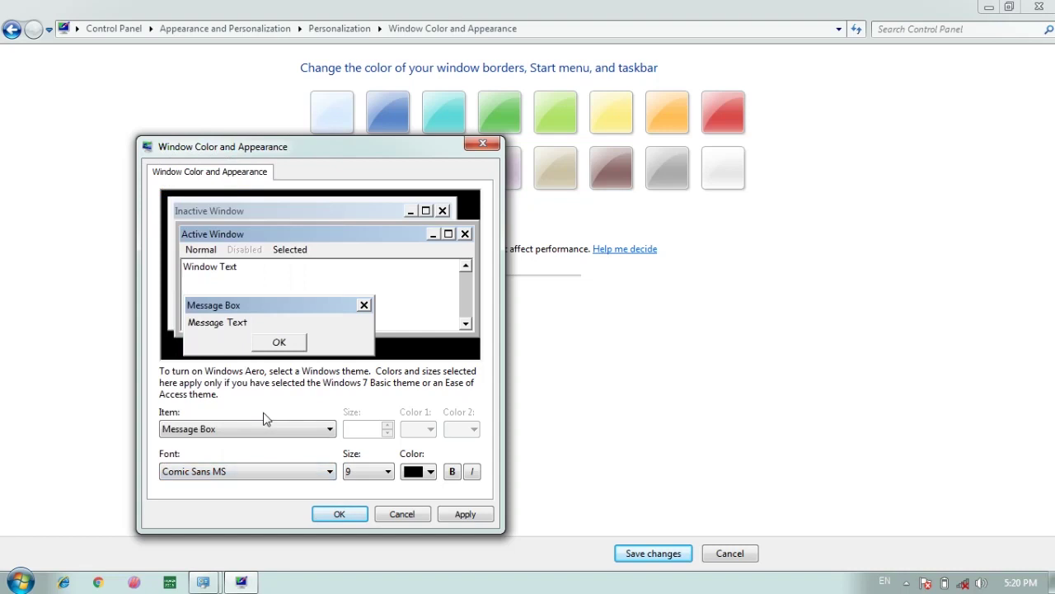
pyautogui.click(355, 517)
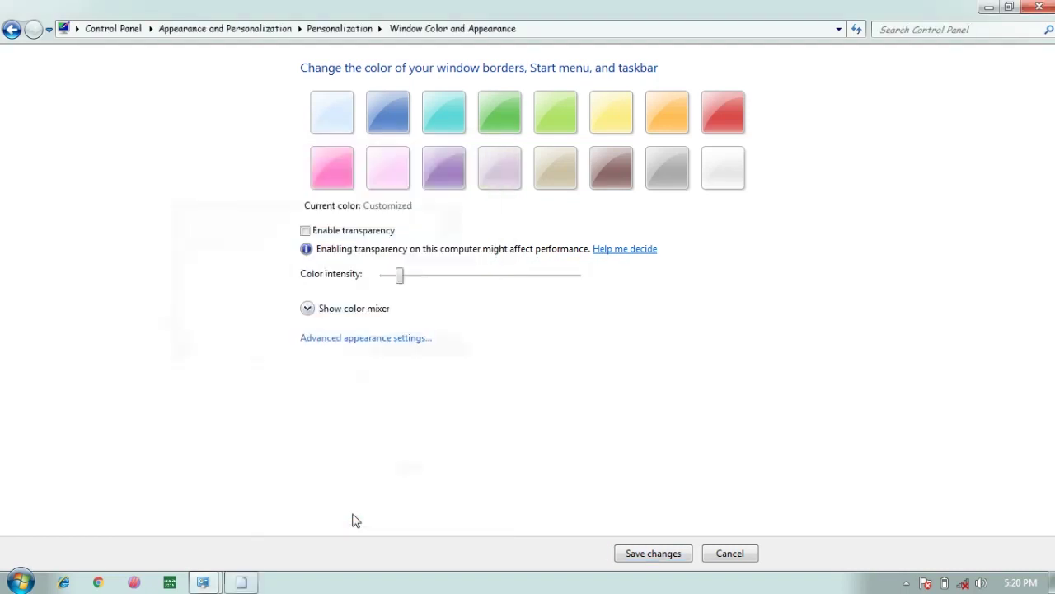
# Show the desktop, refresh it and examine the font of the icon labels.
pyautogui.click(1051, 584)
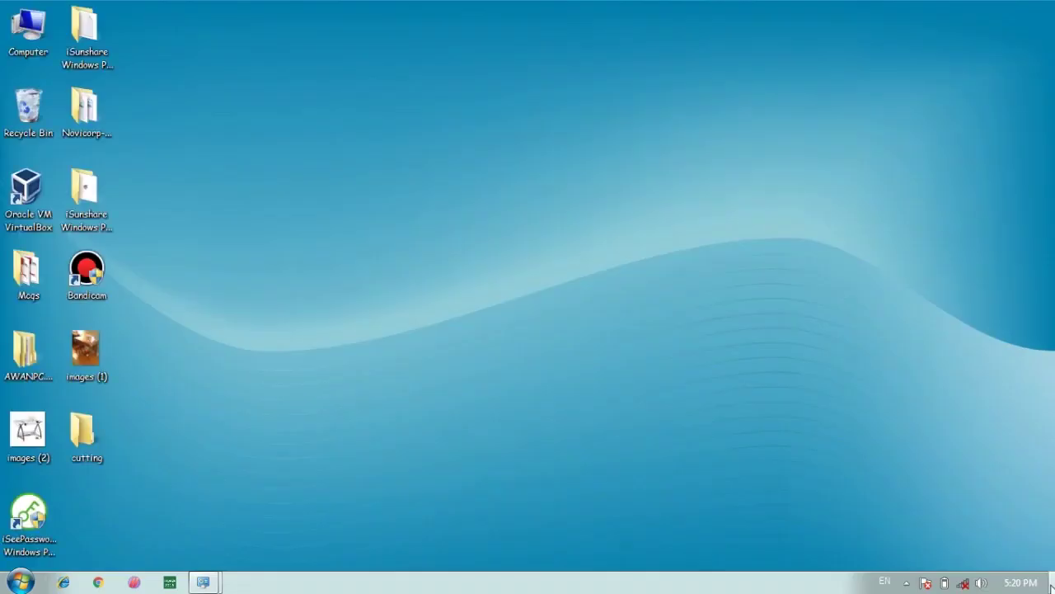
pyautogui.rightClick(234, 190)
pyautogui.click(262, 209)
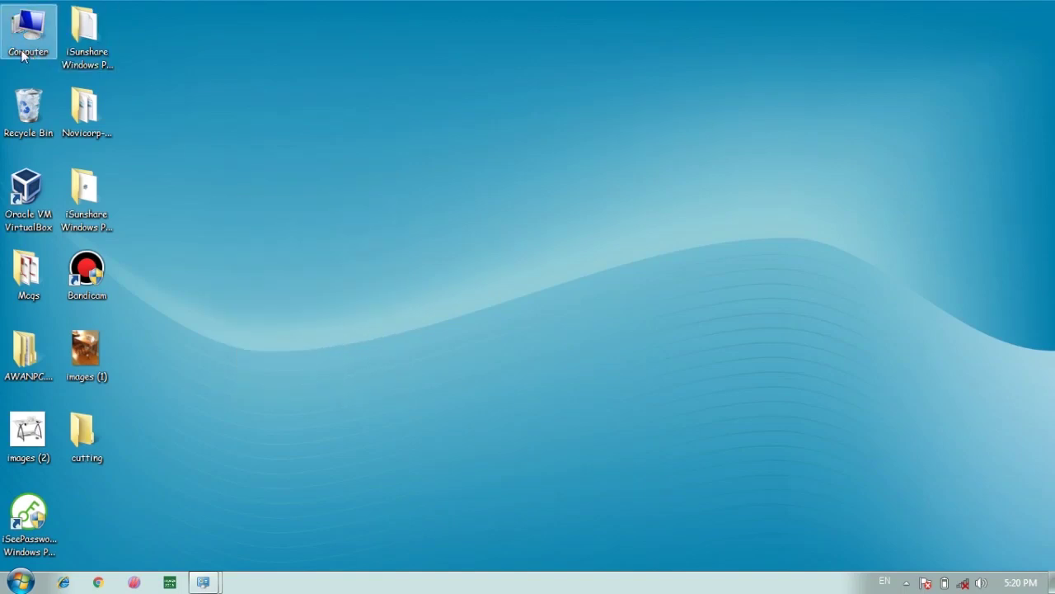
pyautogui.click(25, 55)
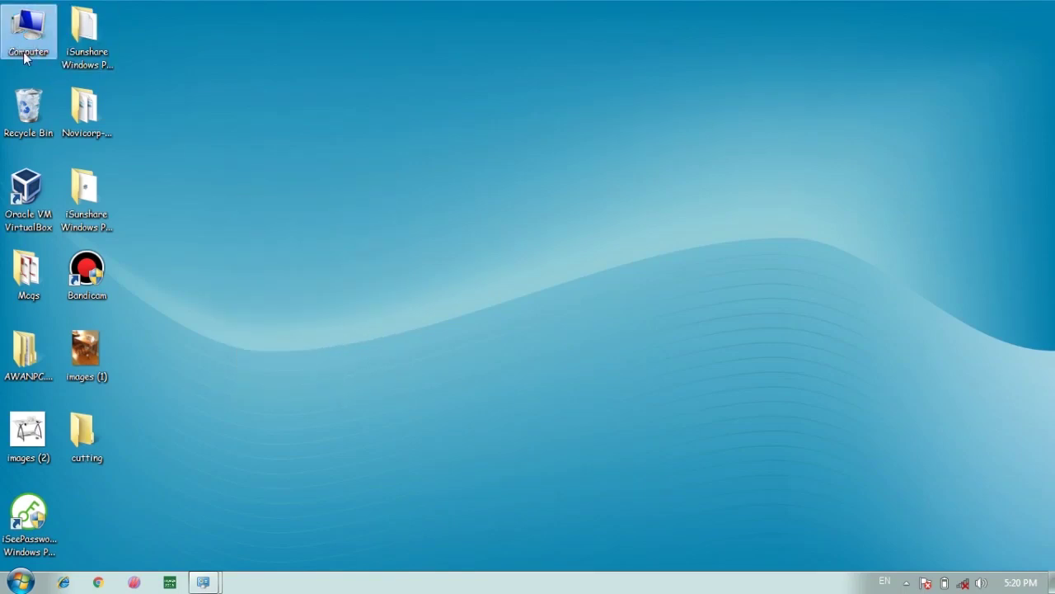
pyautogui.click(253, 158)
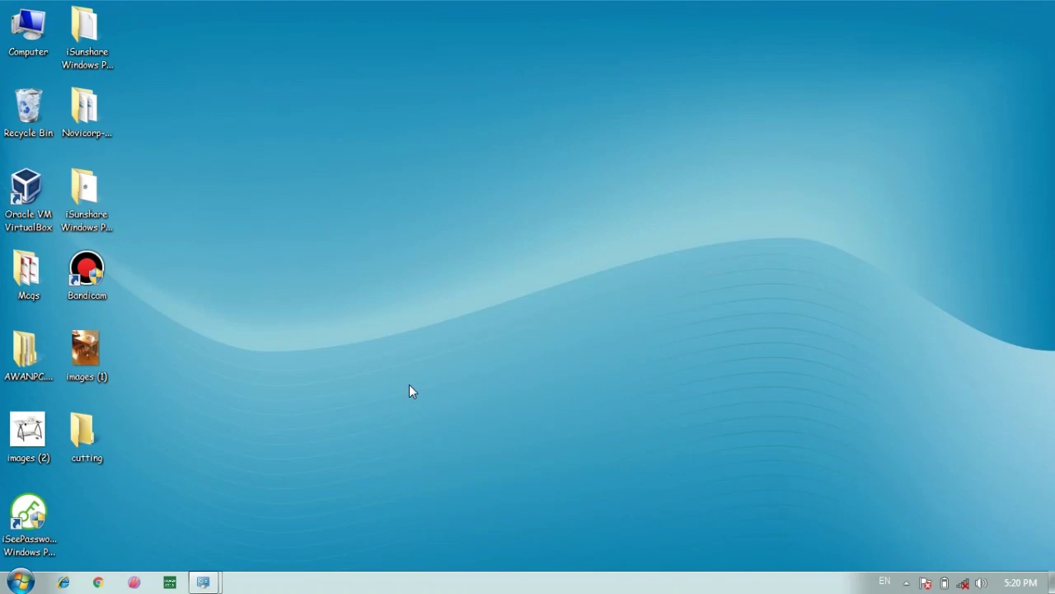
# Open the Program Files (x86) folder on Local Disk (C:).
pyautogui.doubleClick(37, 31)
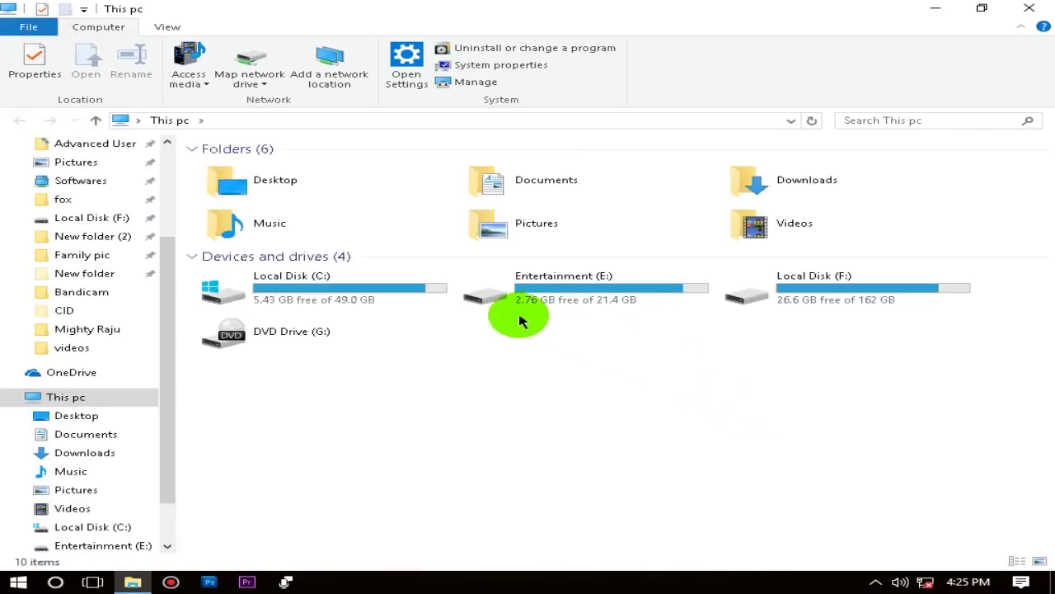
pyautogui.click(362, 280)
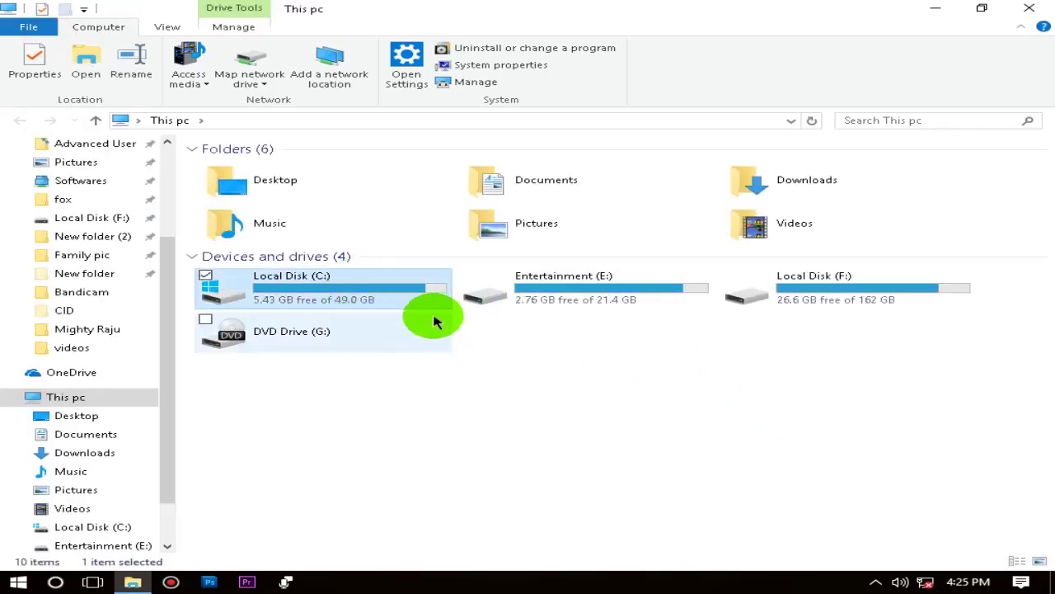
pyautogui.doubleClick(348, 286)
pyautogui.click(1011, 199)
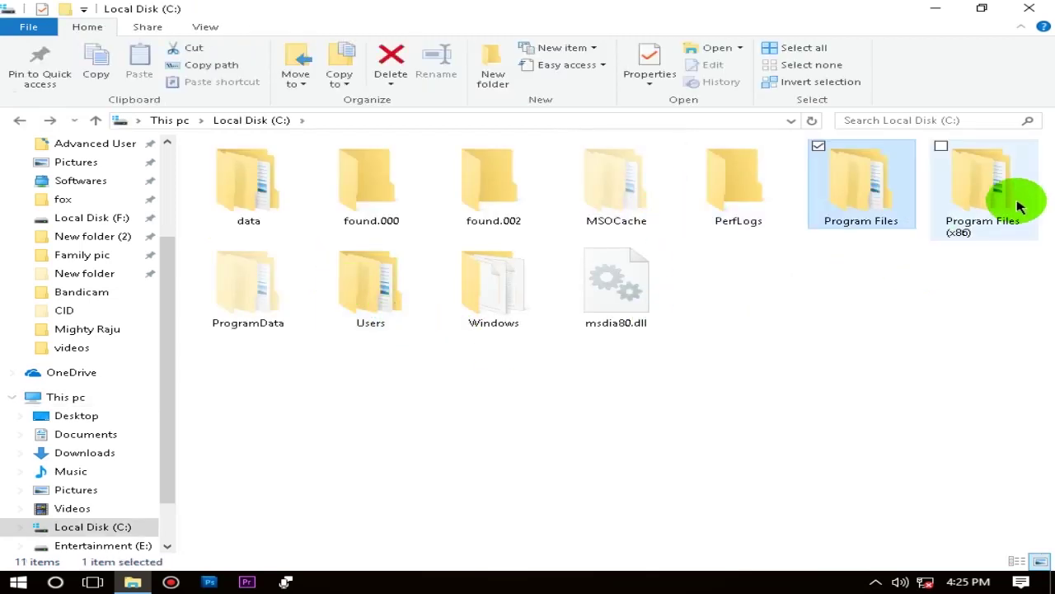
pyautogui.doubleClick(1009, 198)
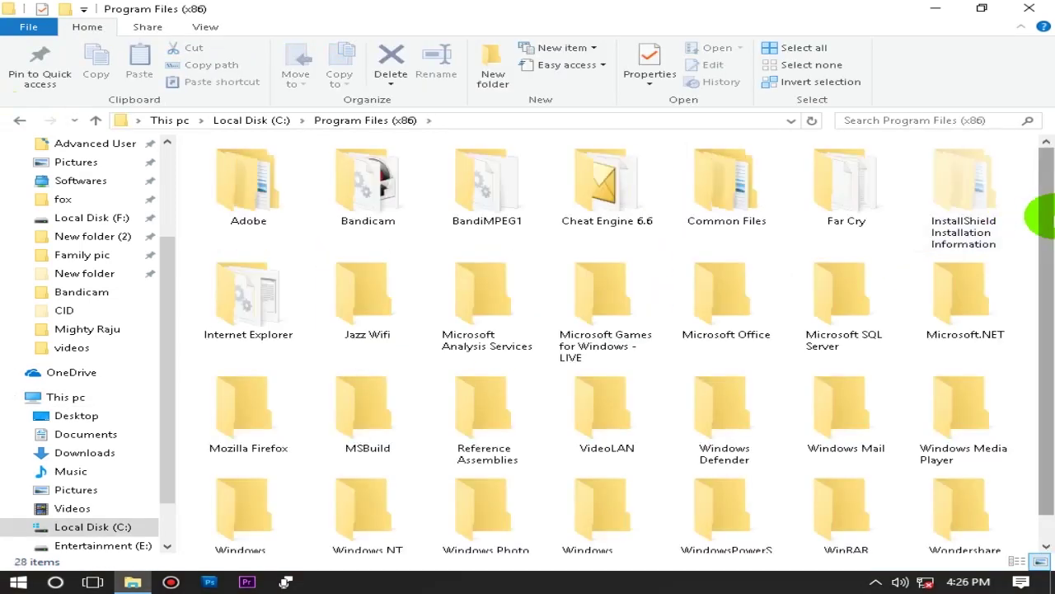
pyautogui.scroll(-1, 1049, 251)
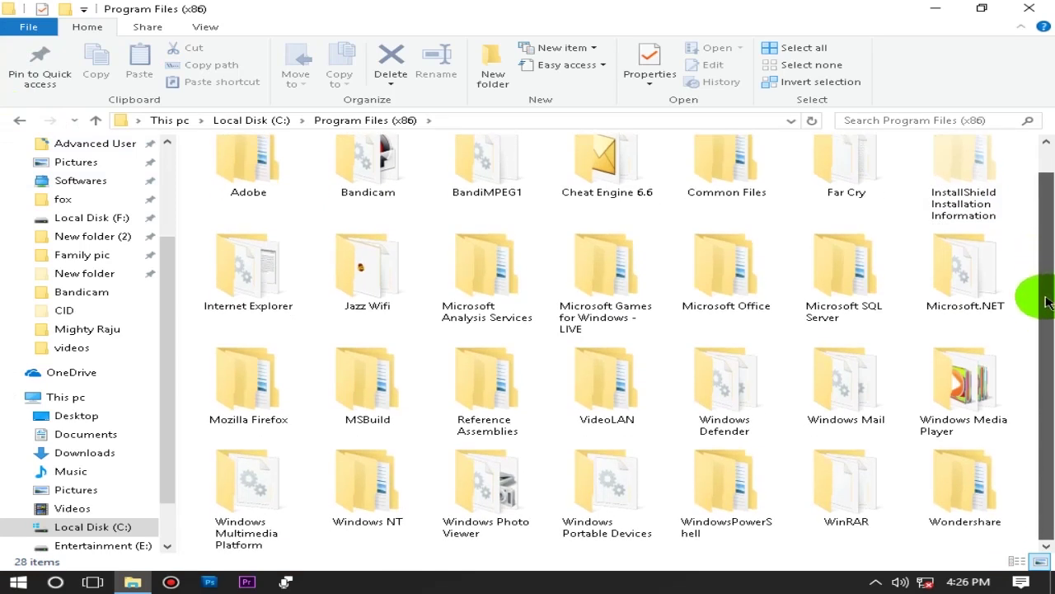
# Copy vlc.exe from the VLC folder inside VideoLAN.
pyautogui.doubleClick(582, 396)
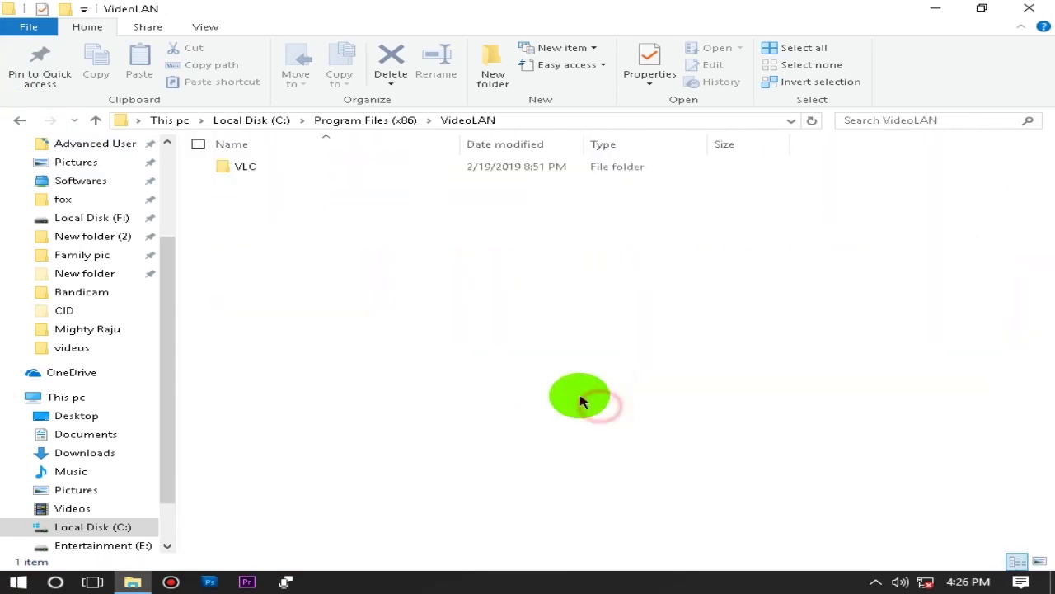
pyautogui.doubleClick(242, 169)
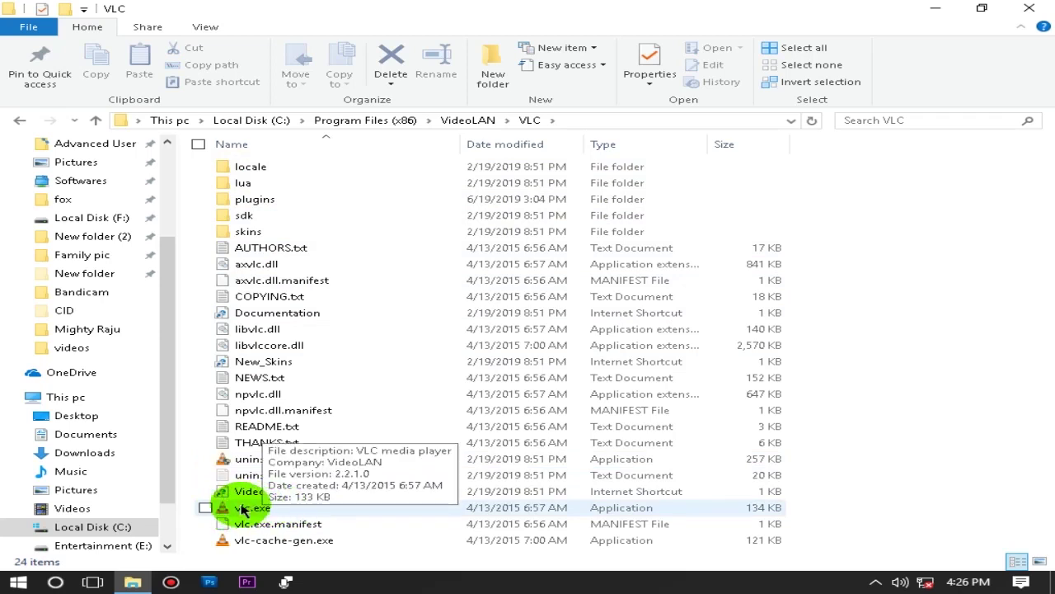
pyautogui.rightClick(238, 505)
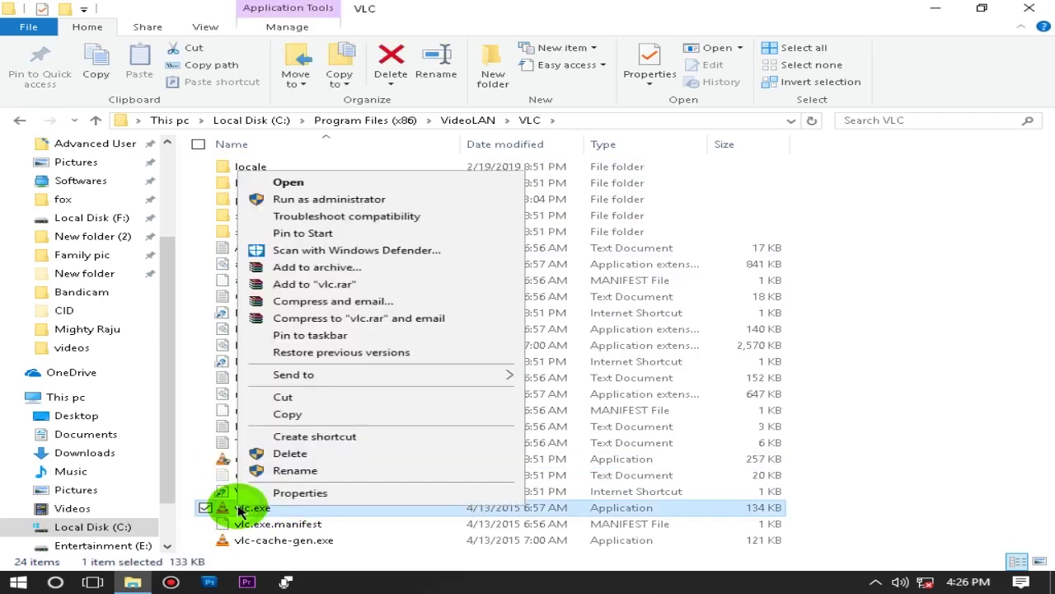
pyautogui.click(287, 413)
# Return to Local Disk (C:) and display the view options that control hidden items.
pyautogui.click(161, 120)
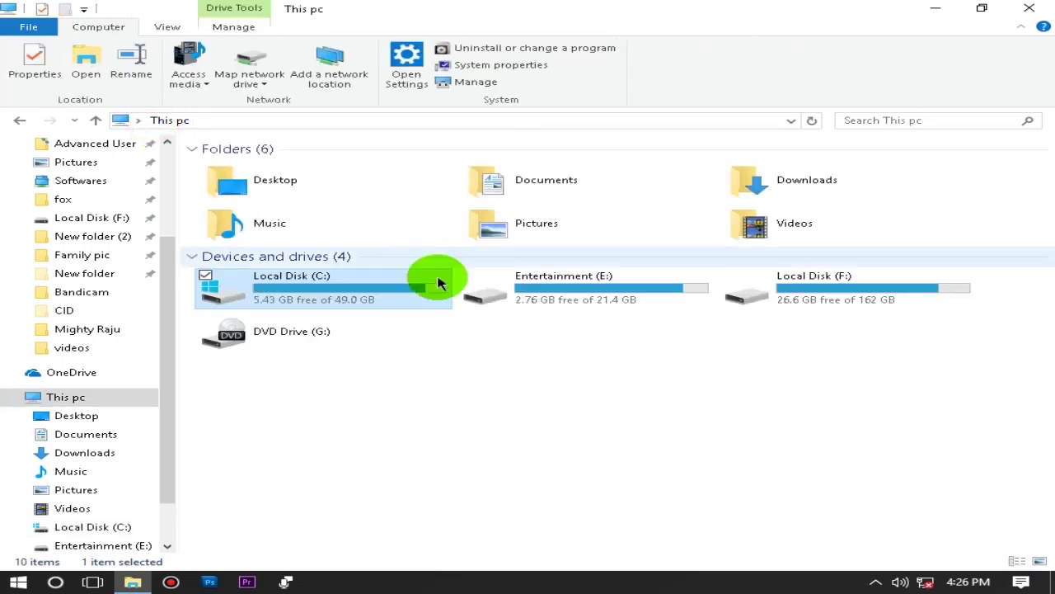
pyautogui.click(464, 405)
pyautogui.click(385, 282)
pyautogui.doubleClick(379, 284)
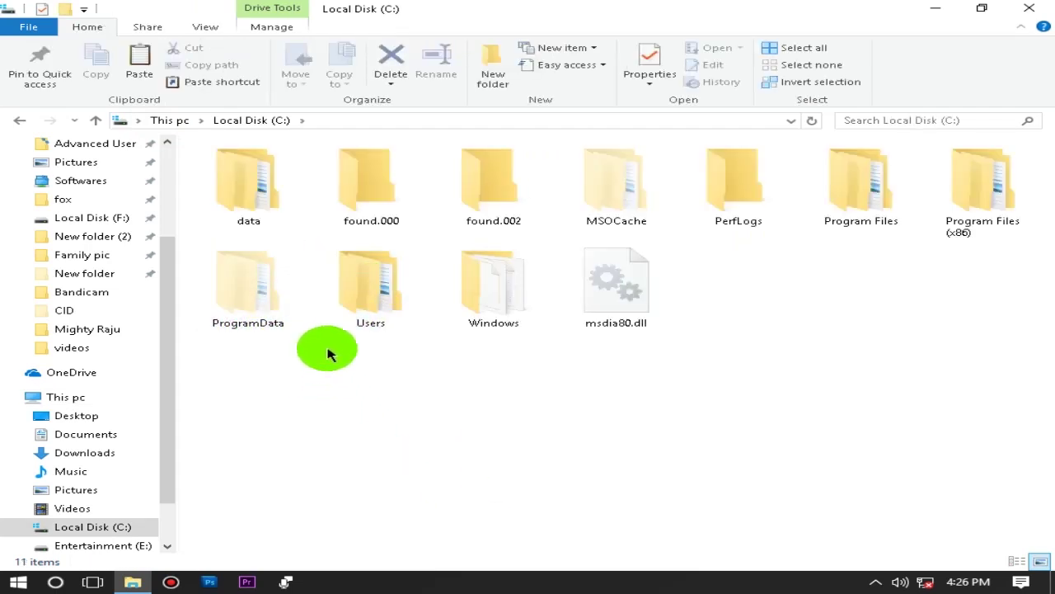
pyautogui.click(206, 28)
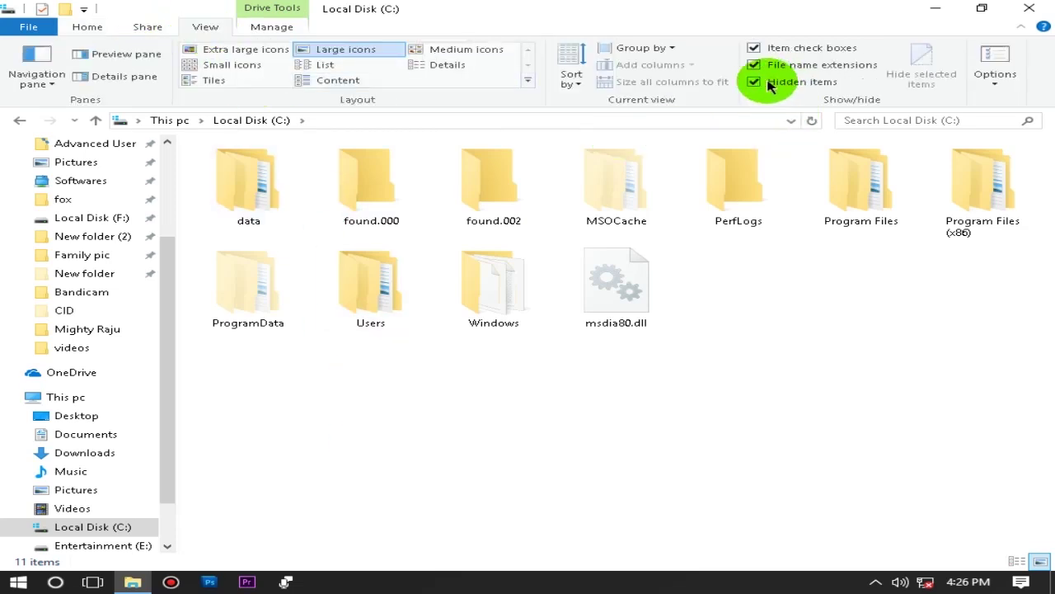
# Open the Windows folder inside ProgramData\Microsoft on the C: drive.
pyautogui.click(572, 415)
pyautogui.click(267, 316)
pyautogui.doubleClick(265, 313)
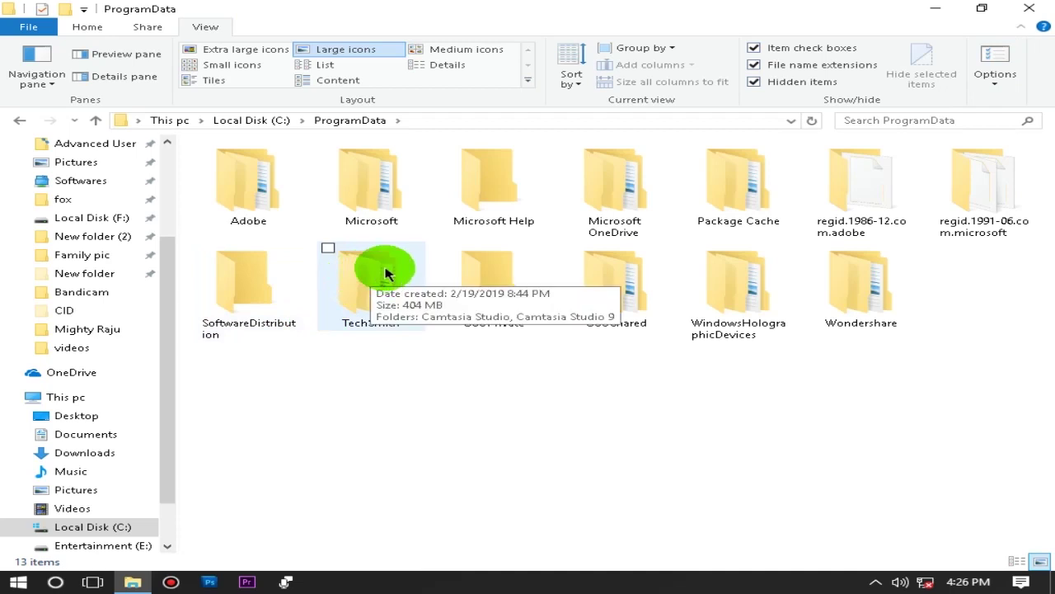
pyautogui.doubleClick(382, 221)
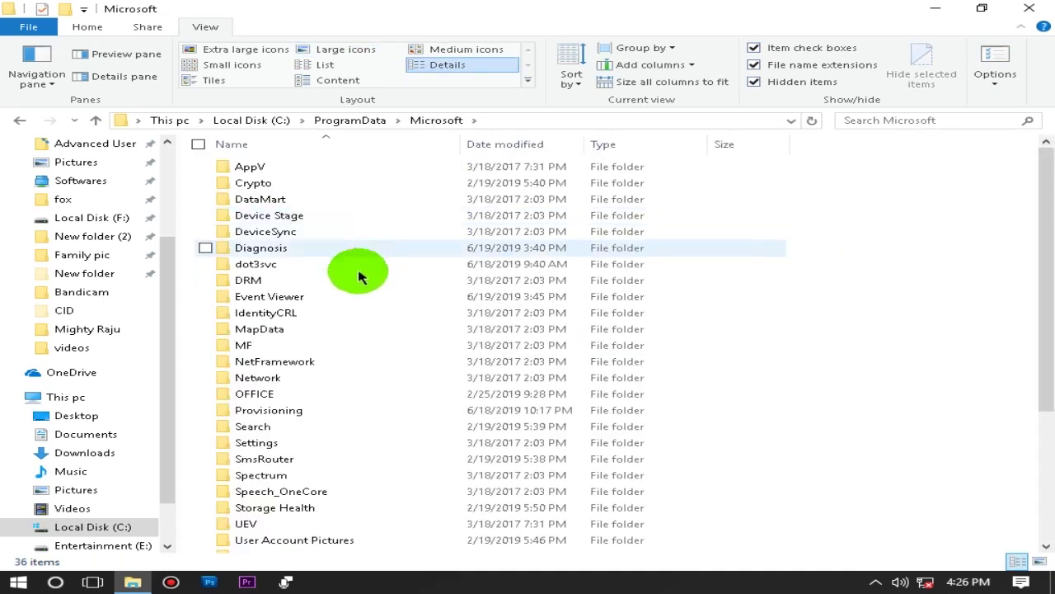
pyautogui.click(307, 345)
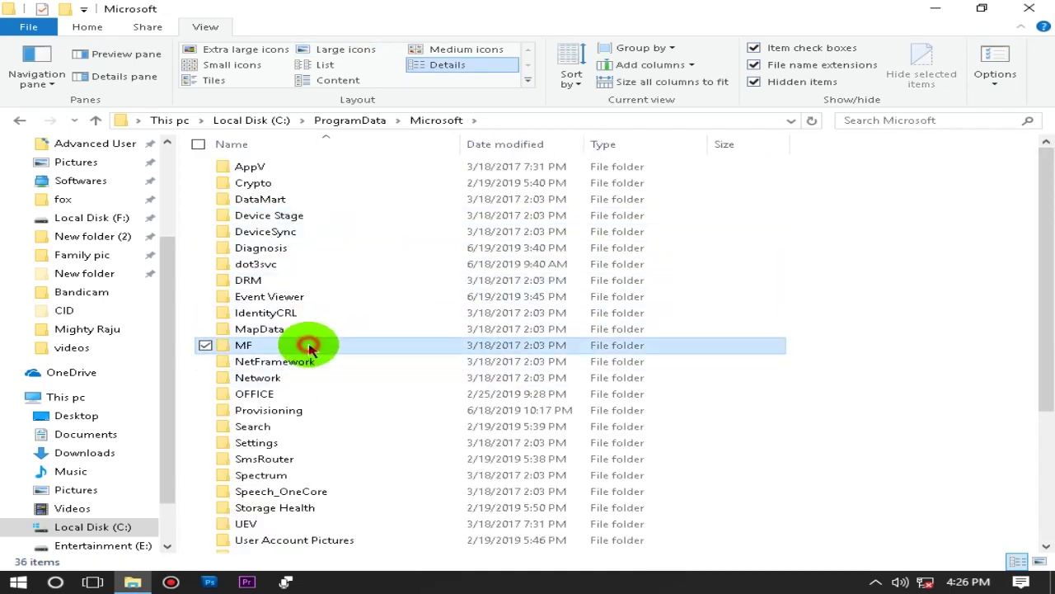
pyautogui.scroll(-4, 283, 366)
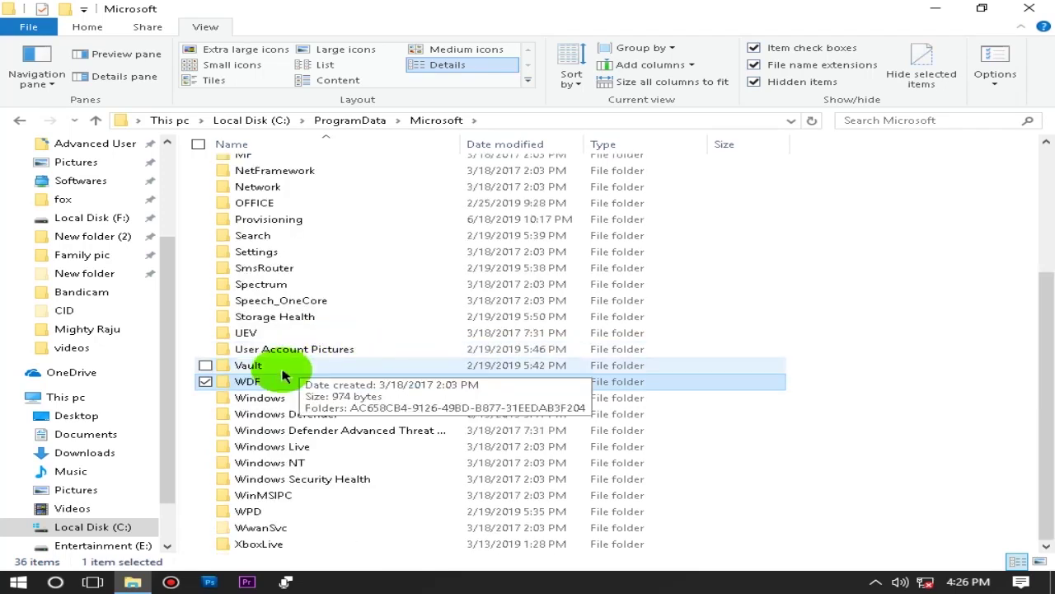
pyautogui.click(280, 384)
pyautogui.doubleClick(272, 399)
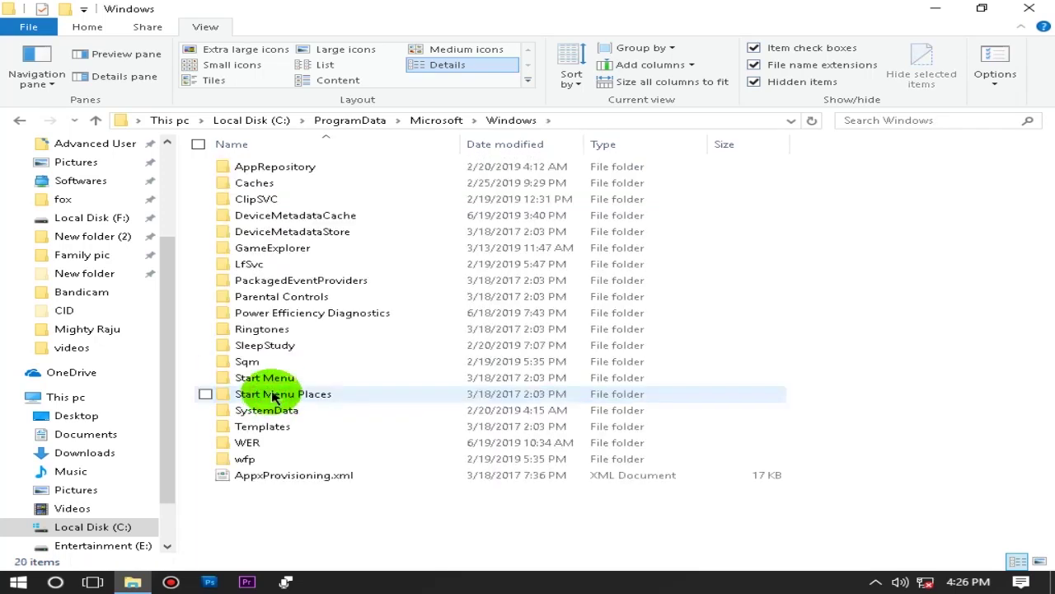
# Open the Startup folder inside Start Menu\Programs.
pyautogui.click(340, 378)
pyautogui.doubleClick(334, 377)
pyautogui.click(254, 166)
pyautogui.doubleClick(254, 166)
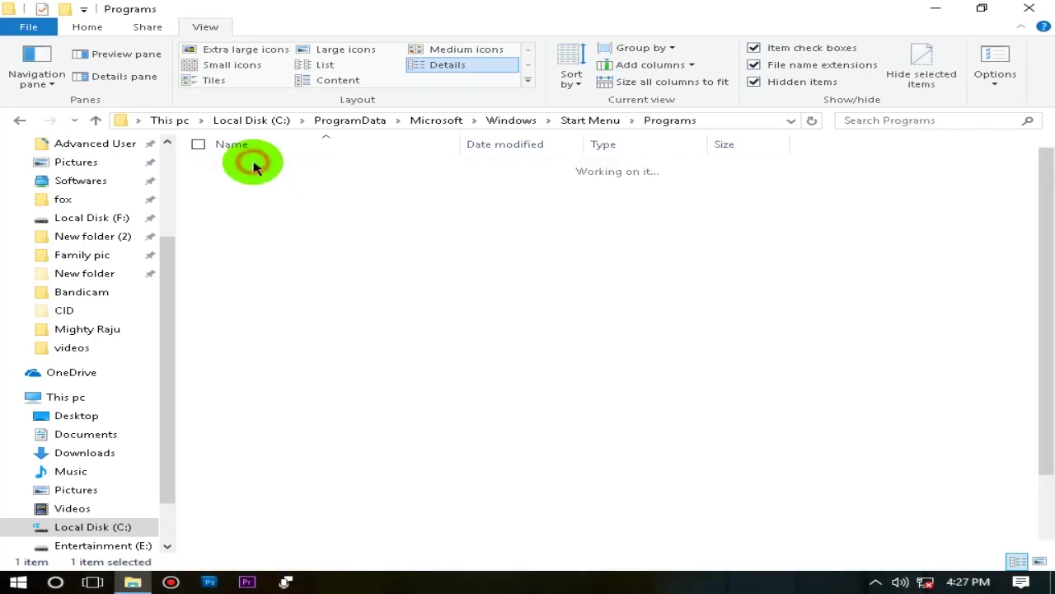
pyautogui.doubleClick(268, 299)
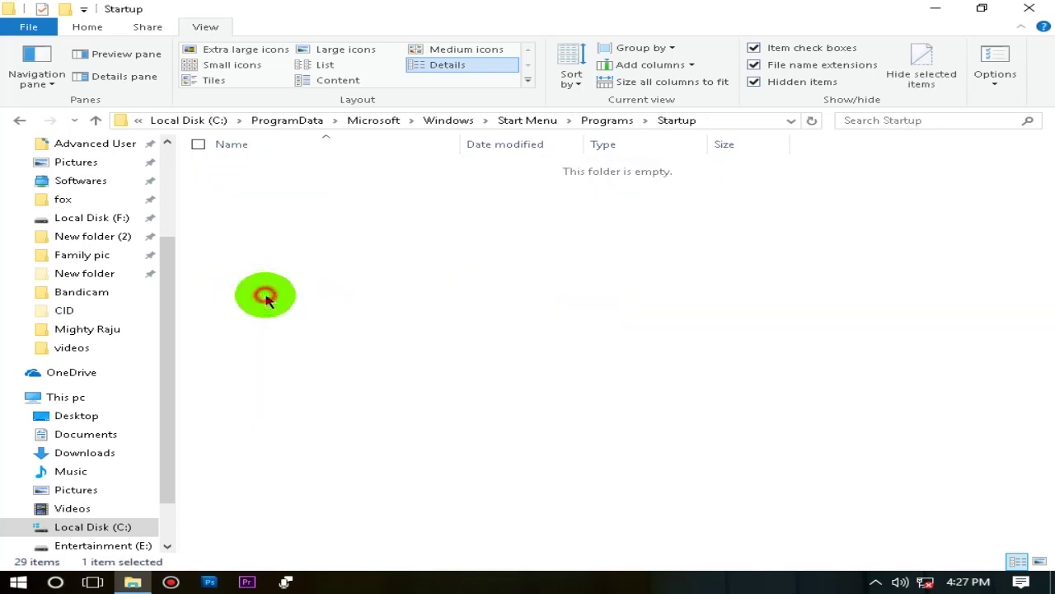
# Paste the copied vlc.exe into the Startup folder with administrator permission, and close the folder window.
pyautogui.rightClick(371, 322)
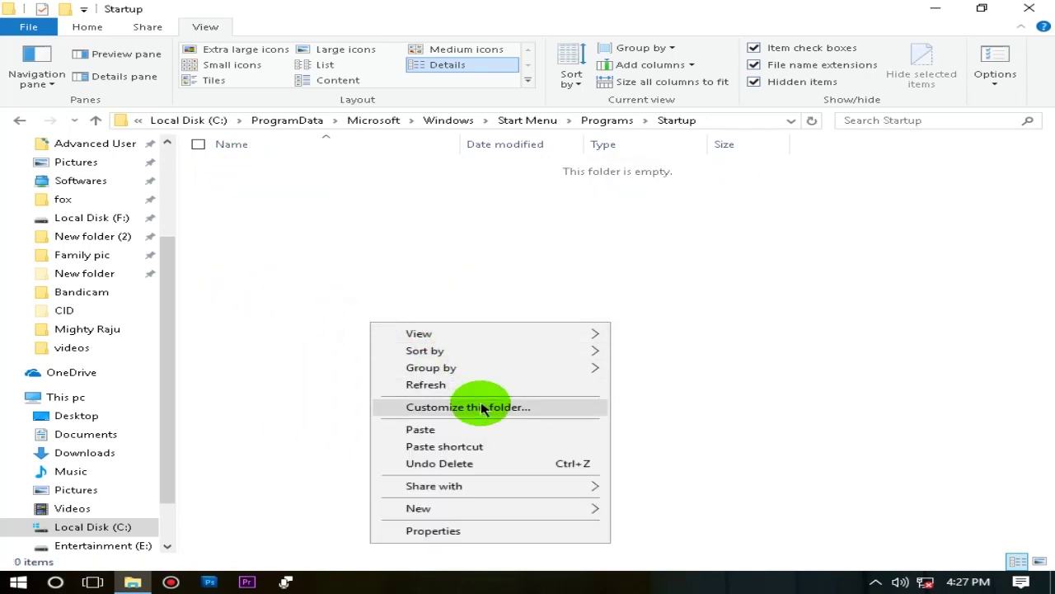
pyautogui.click(476, 430)
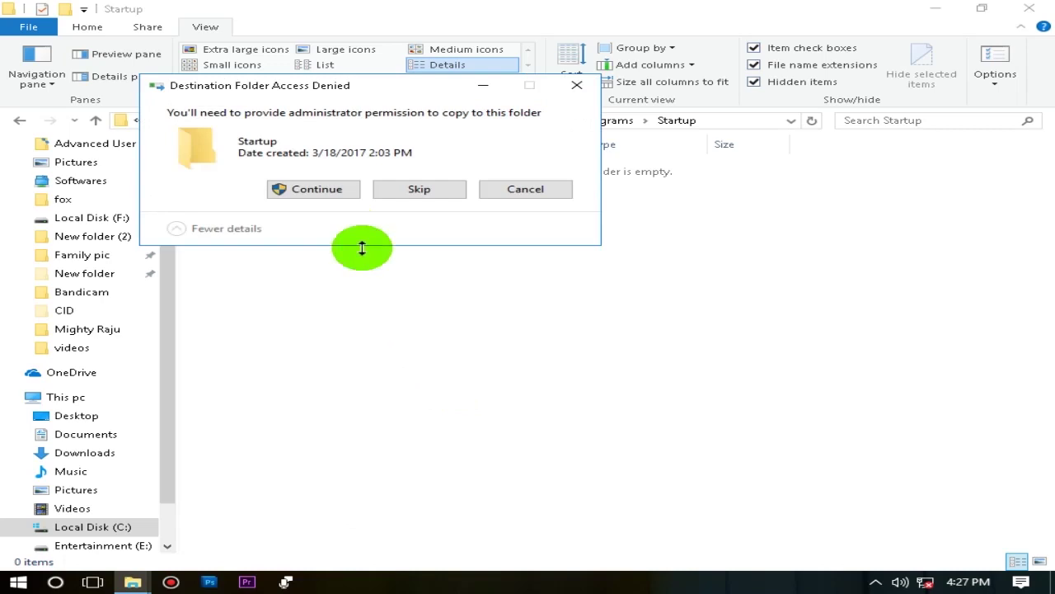
pyautogui.click(320, 191)
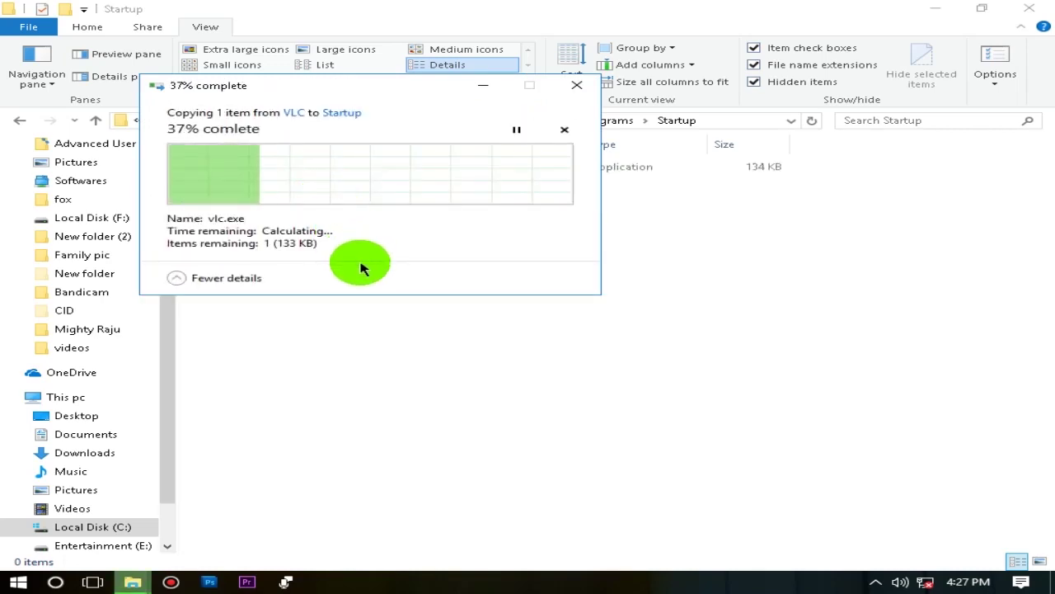
pyautogui.click(315, 241)
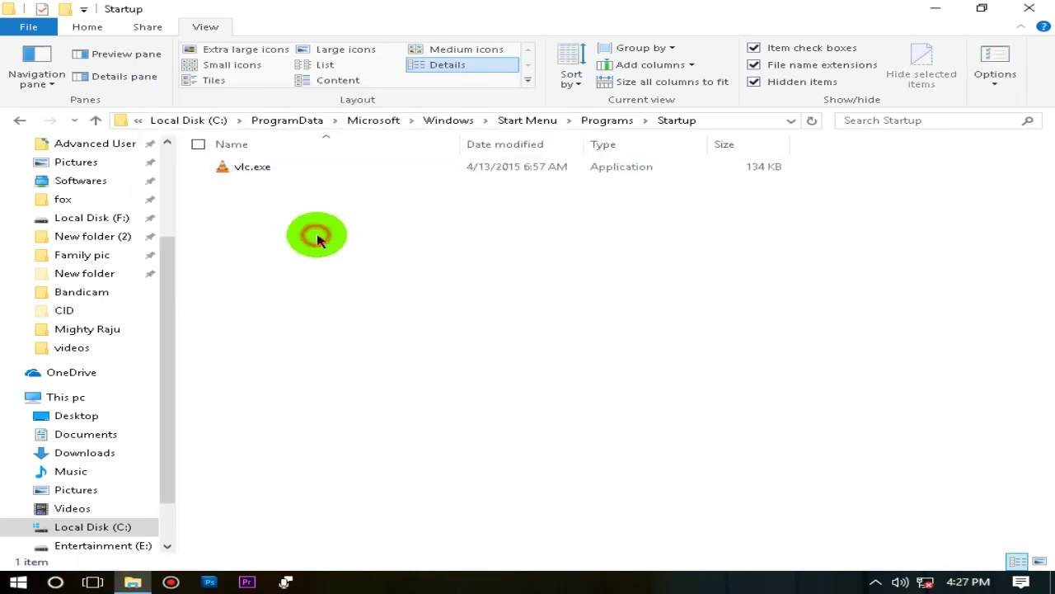
pyautogui.click(1030, 9)
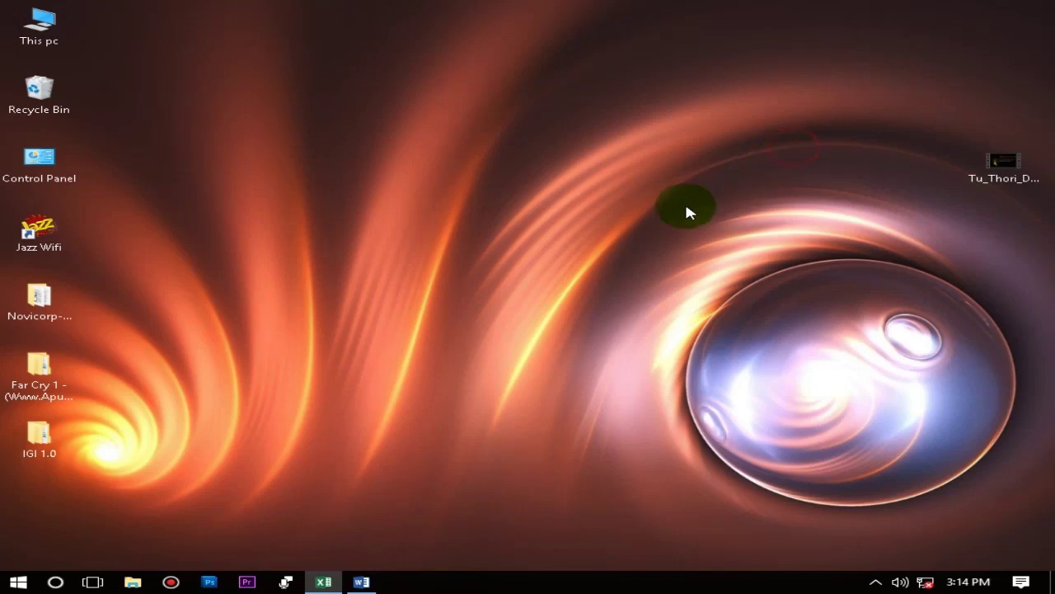
# Refresh the desktop, switch back and forth between the open Word and Excel windows, and return to the desktop.
pyautogui.rightClick(546, 219)
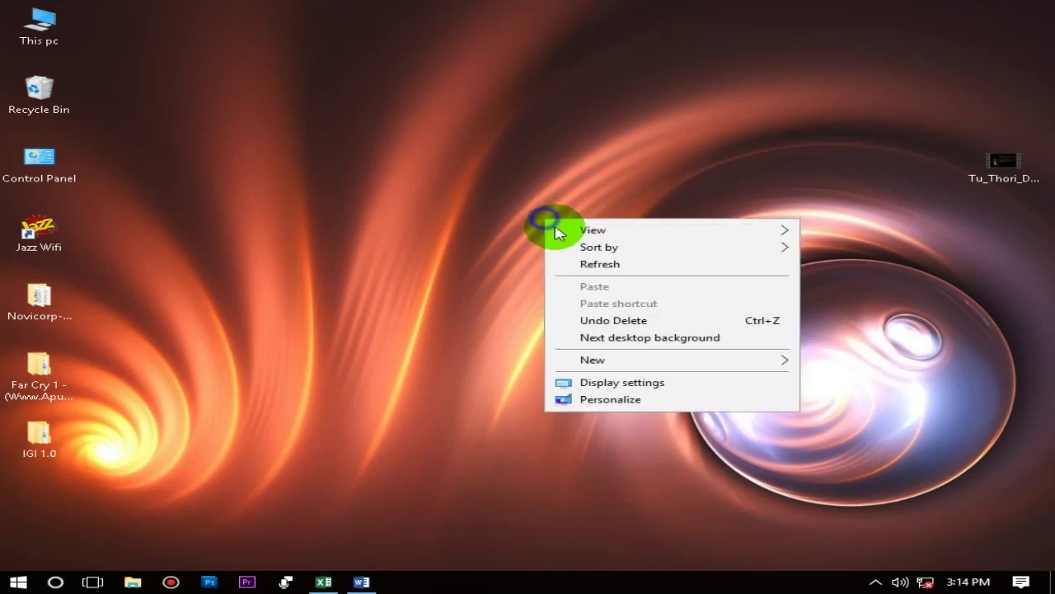
pyautogui.click(599, 264)
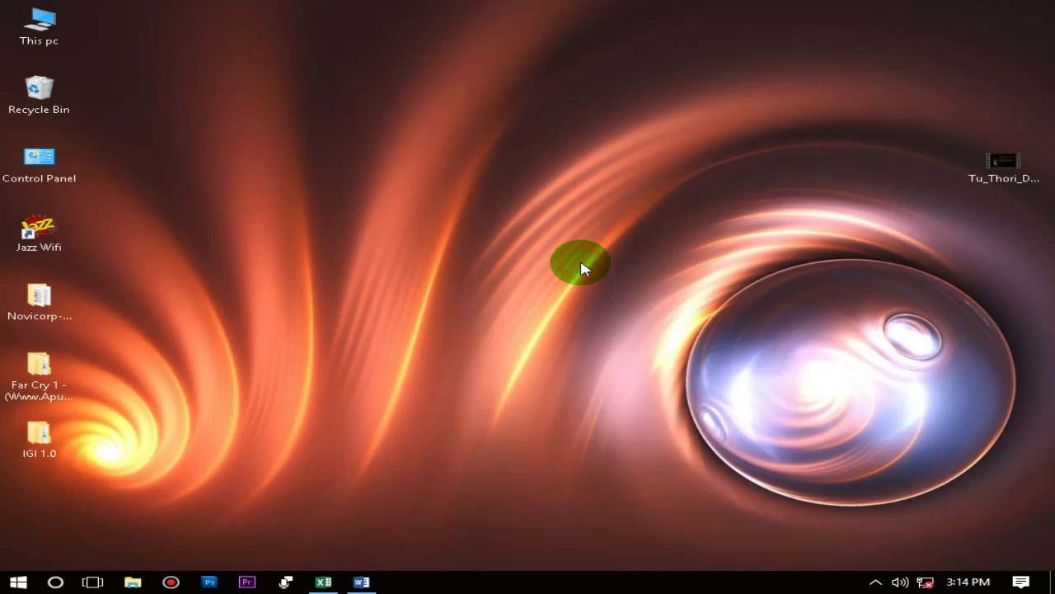
pyautogui.hotkey('alt', 'Tab')
pyautogui.hotkey('alt', 'Tab')
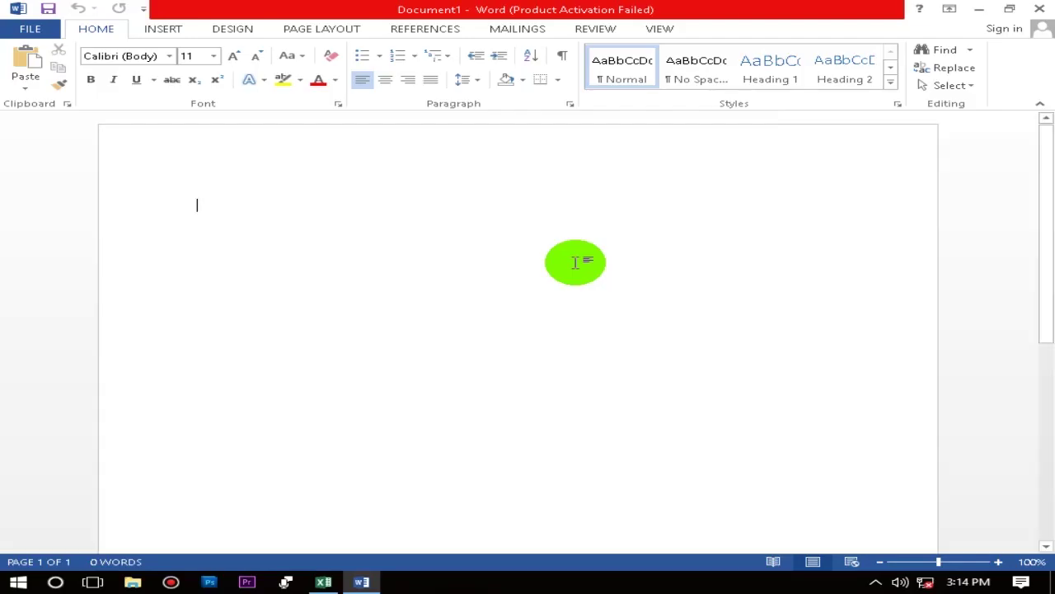
pyautogui.hotkey('alt', 'Tab')
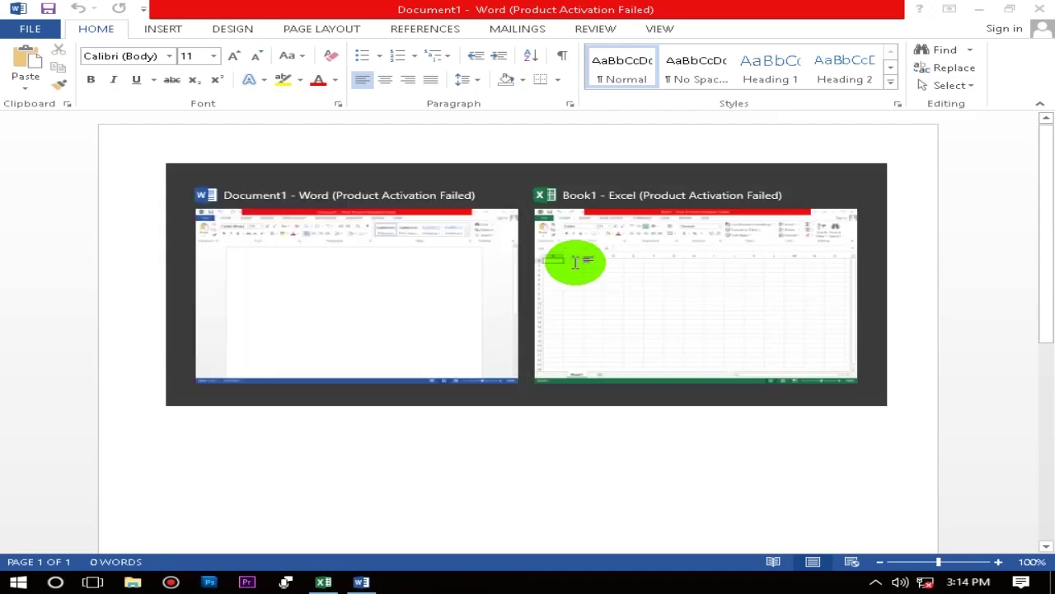
pyautogui.hotkey('alt', 'Tab')
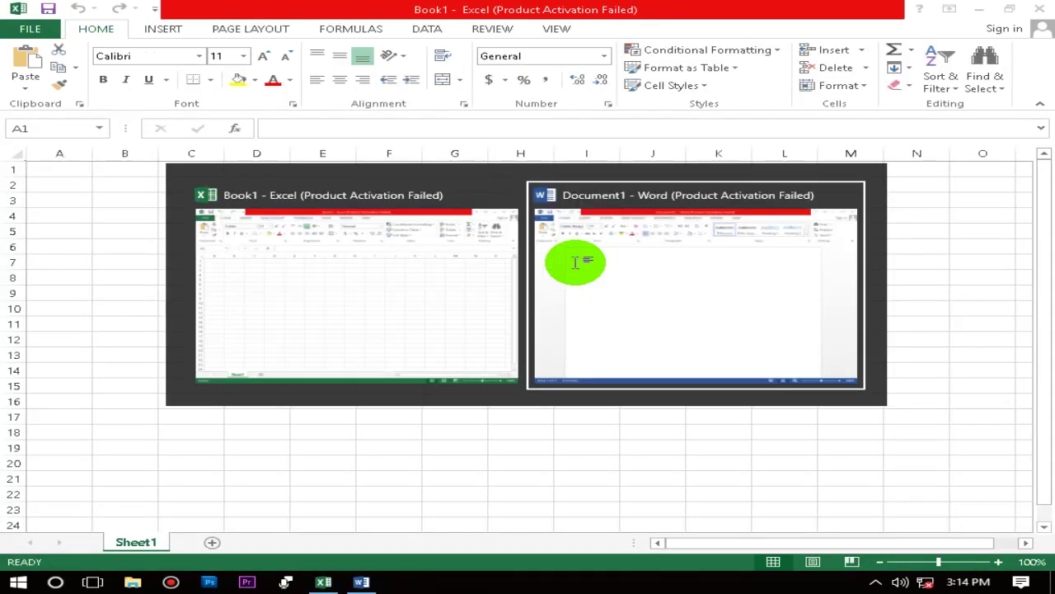
pyautogui.hotkey('alt', 'Tab')
pyautogui.press('super+d')
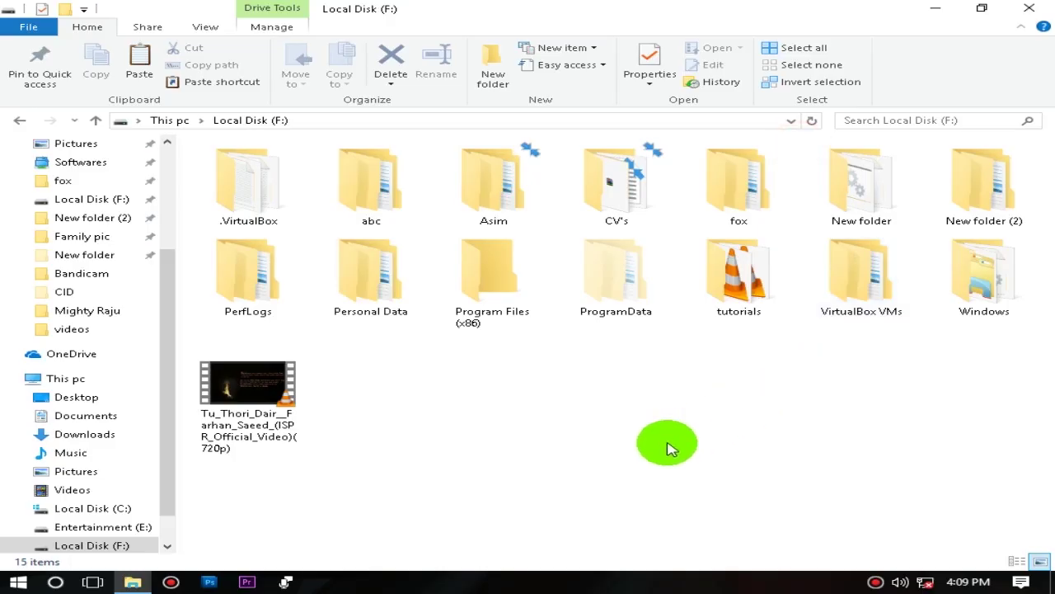
# Play the Tu_Thori_Dair video from Local Disk (F:) in VLC, skipping to about 0:36, 4:12 and 4:47, and close the player.
pyautogui.rightClick(666, 441)
pyautogui.click(266, 378)
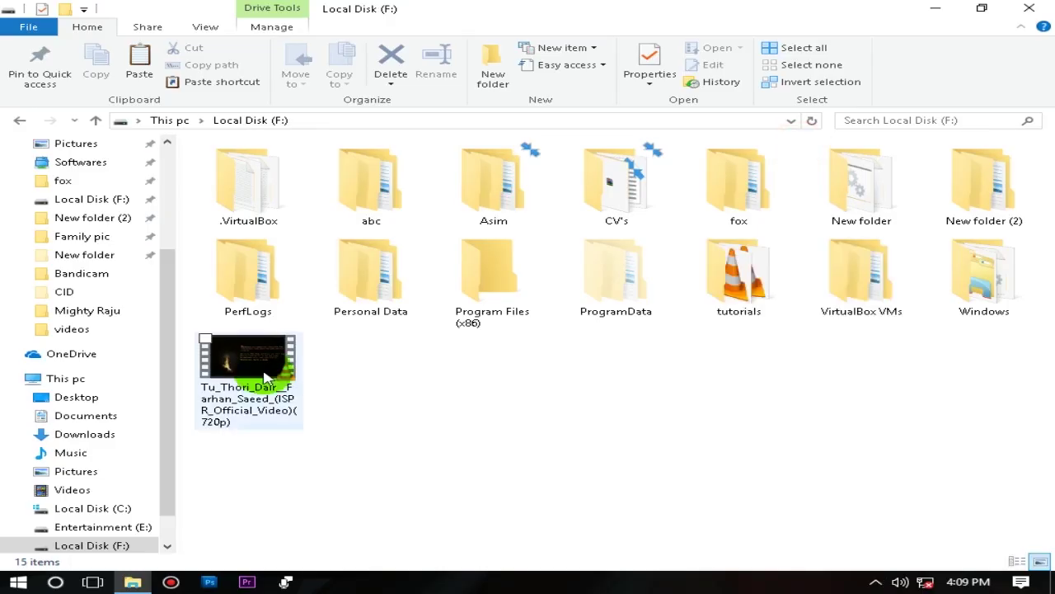
pyautogui.doubleClick(266, 378)
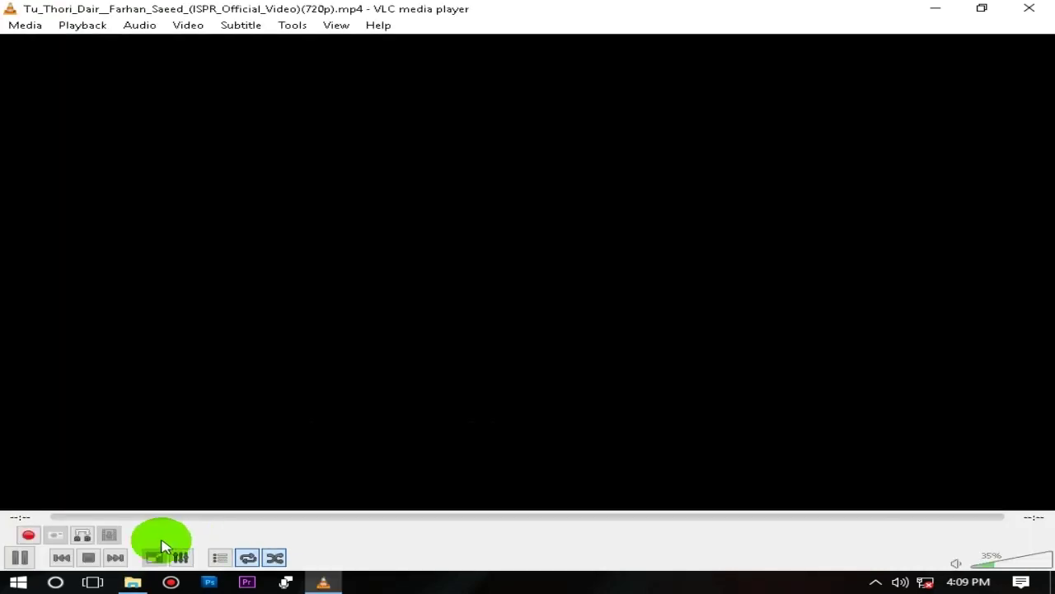
pyautogui.click(160, 518)
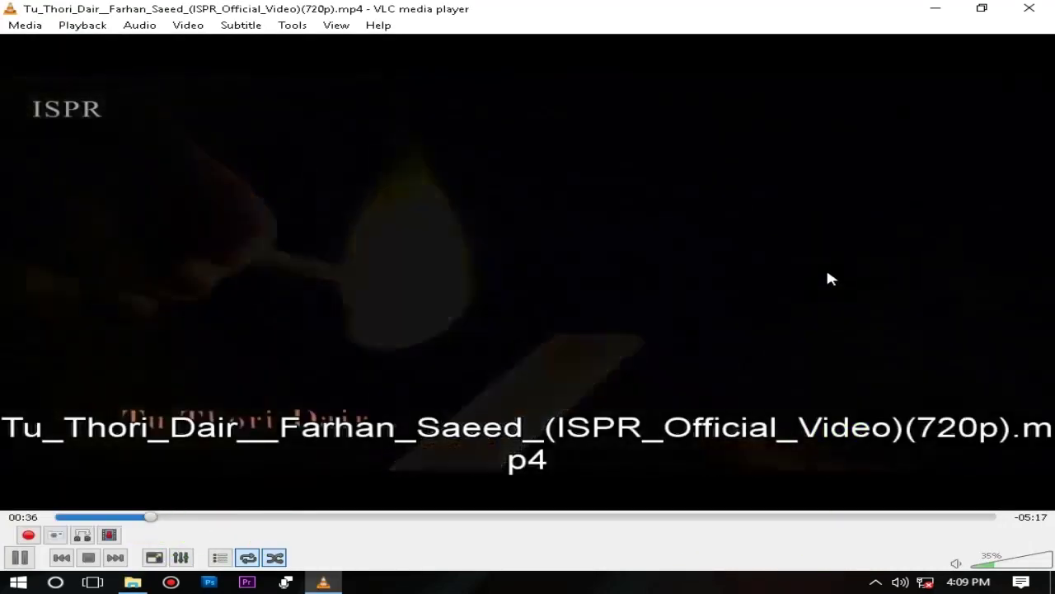
pyautogui.click(730, 519)
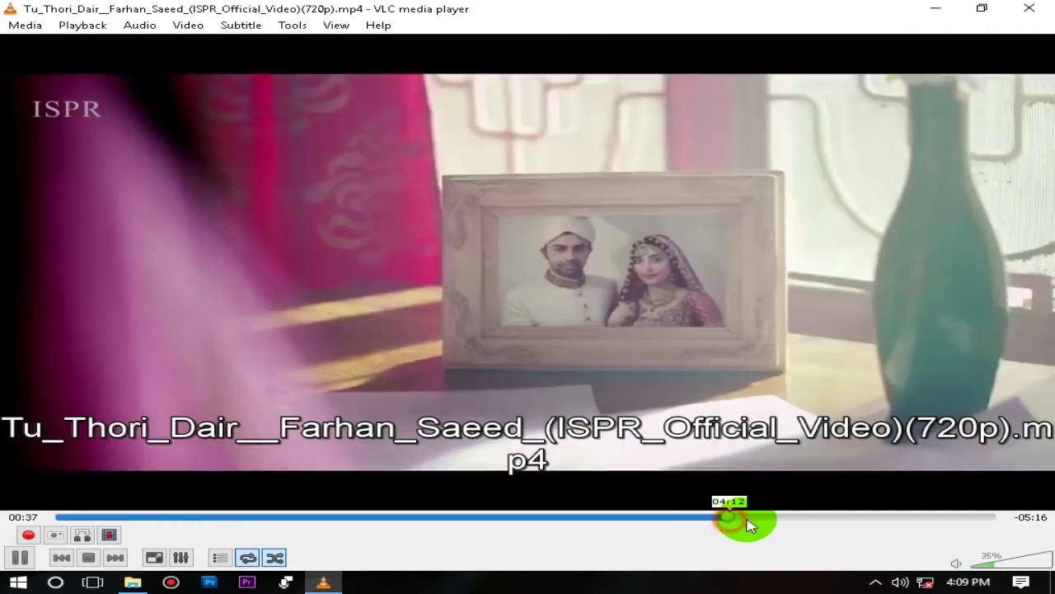
pyautogui.click(823, 519)
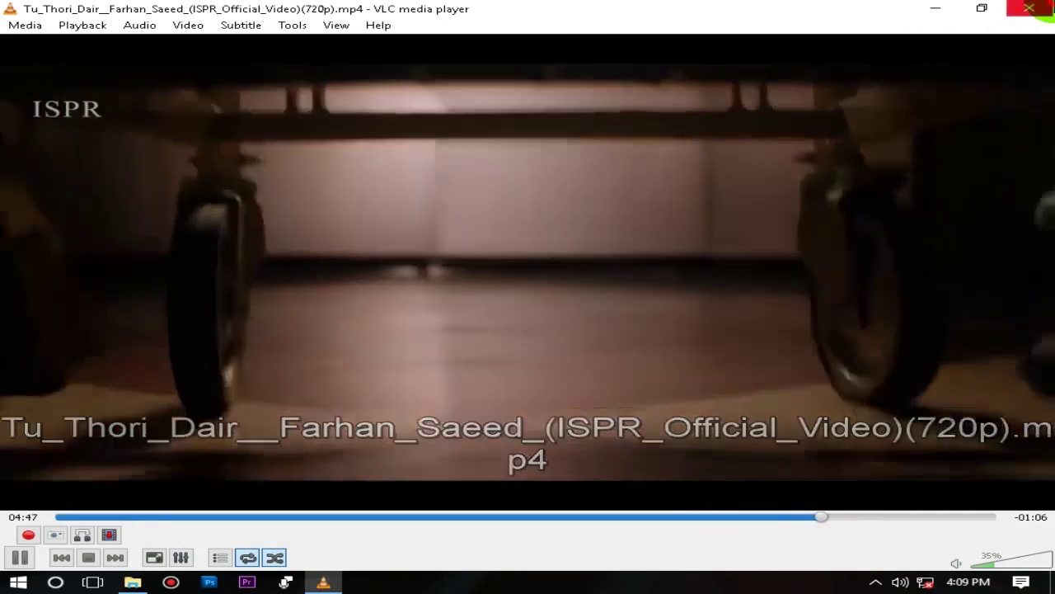
pyautogui.hotkey('ctrl', 'q')
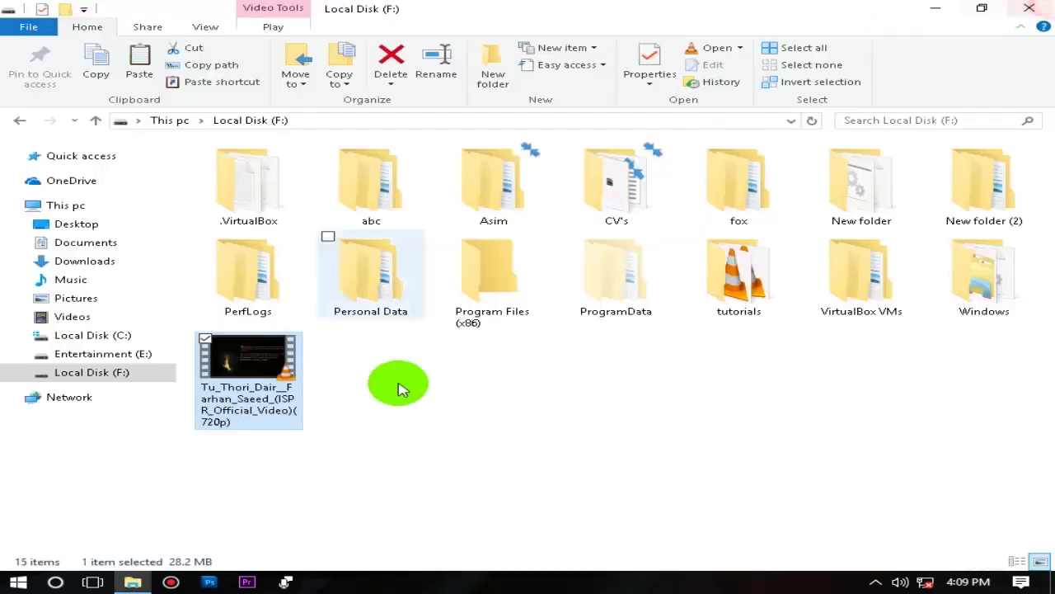
# Show file name extensions for the items on Local Disk (F:) and refresh the folder.
pyautogui.rightClick(279, 363)
pyautogui.click(365, 385)
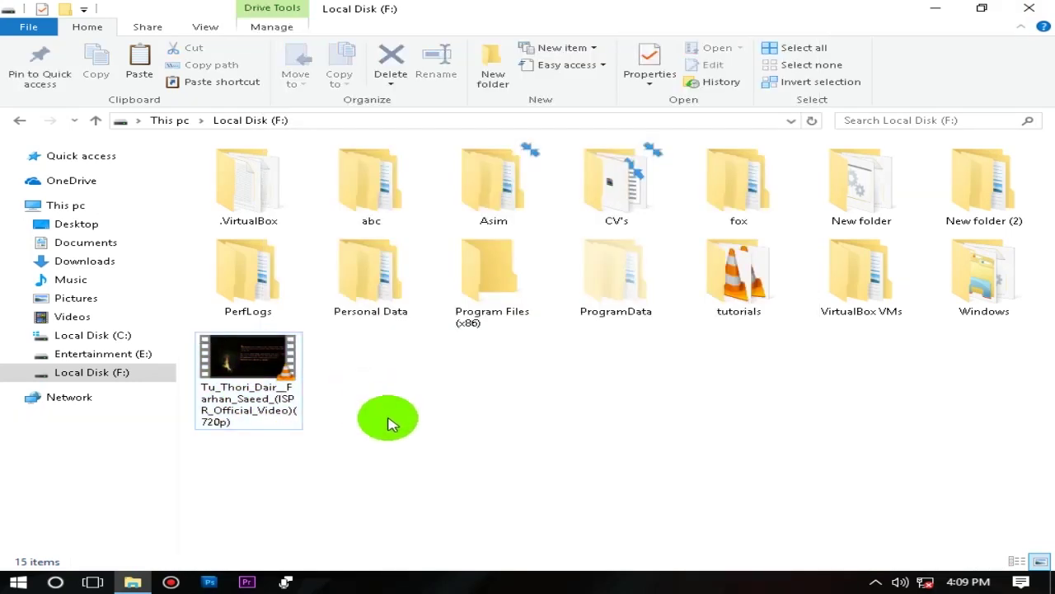
pyautogui.click(271, 27)
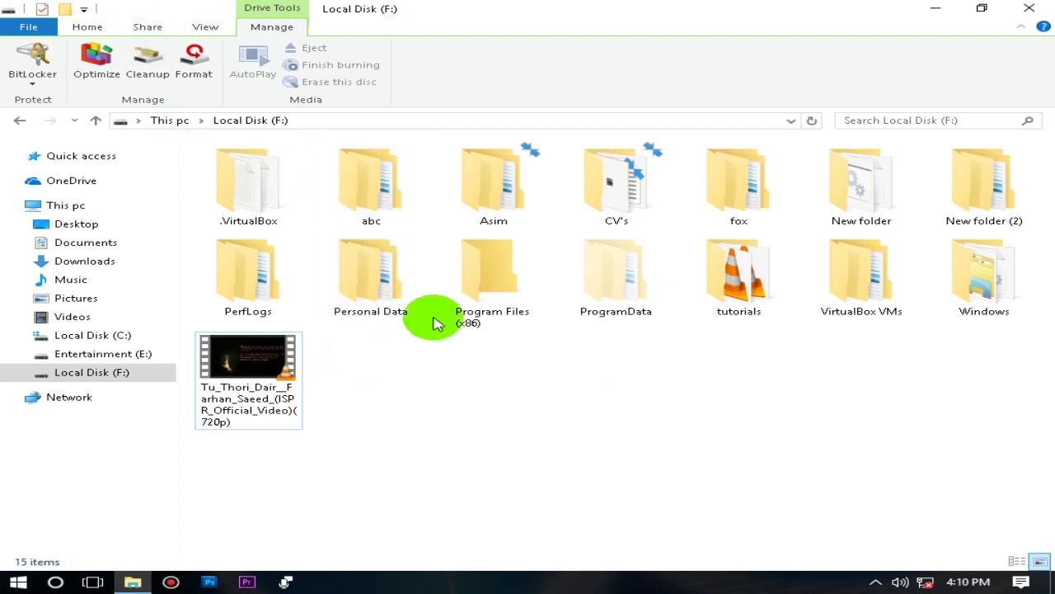
pyautogui.click(202, 26)
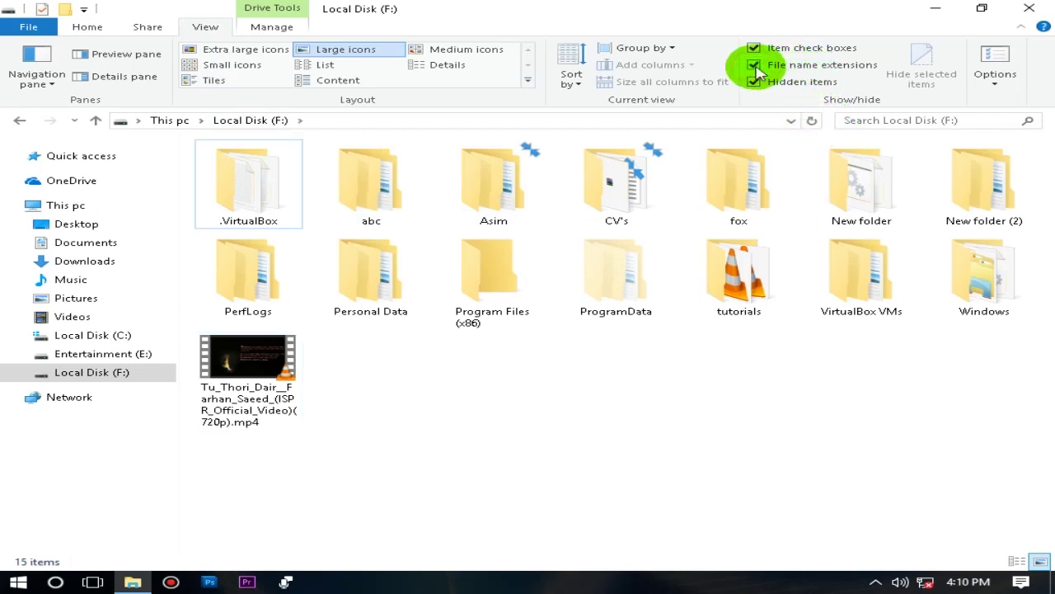
pyautogui.rightClick(594, 404)
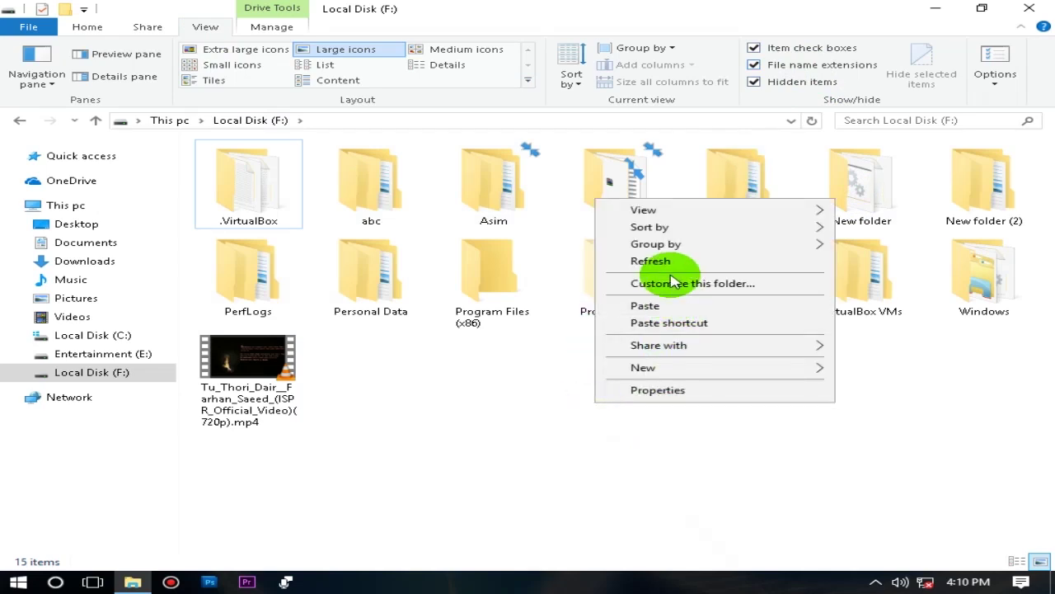
pyautogui.click(630, 261)
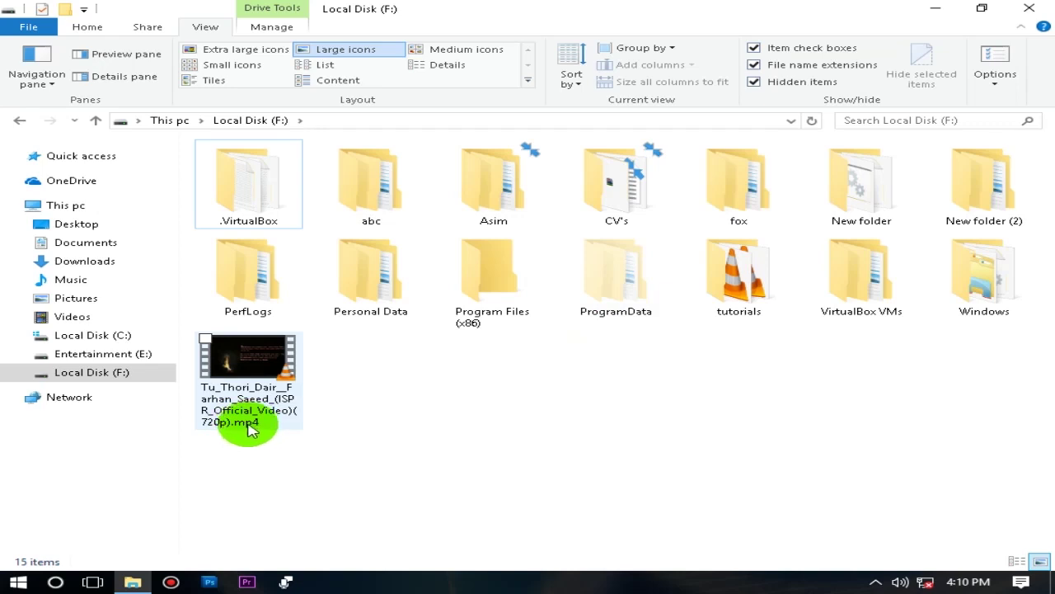
# Rename the Tu_Thori_Dair video's extension to .1mp4, accept the extension change, and refresh the folder.
pyautogui.click(243, 379)
pyautogui.press('F2')
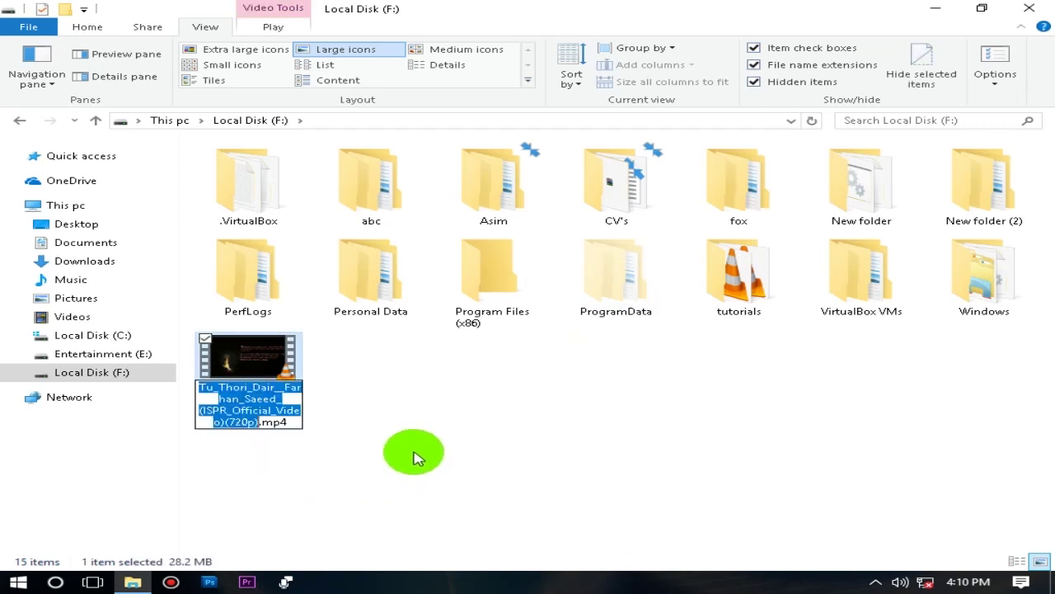
pyautogui.click(278, 421)
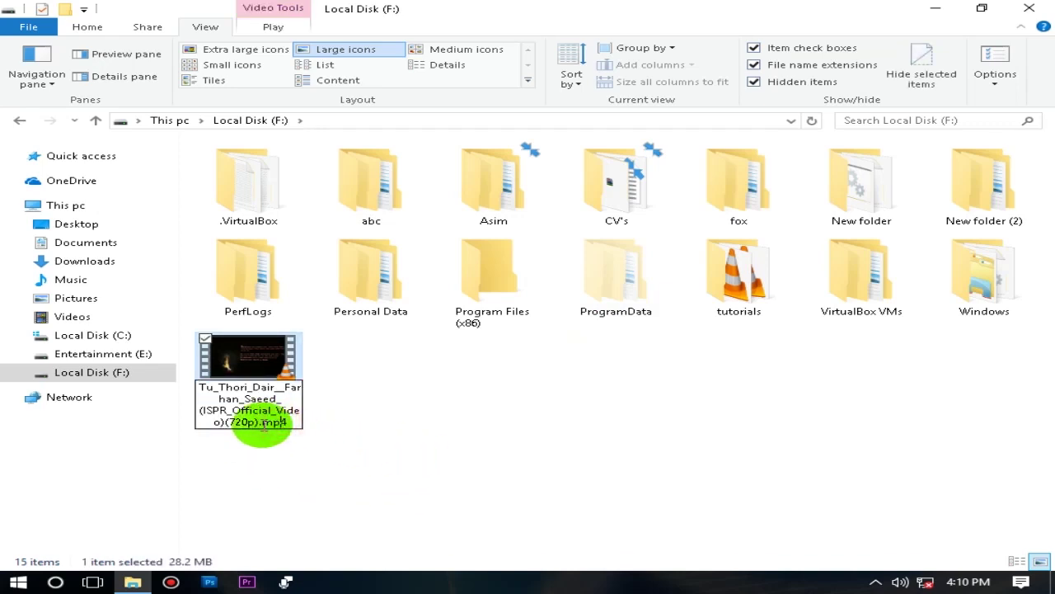
pyautogui.click(263, 422)
pyautogui.write('1')
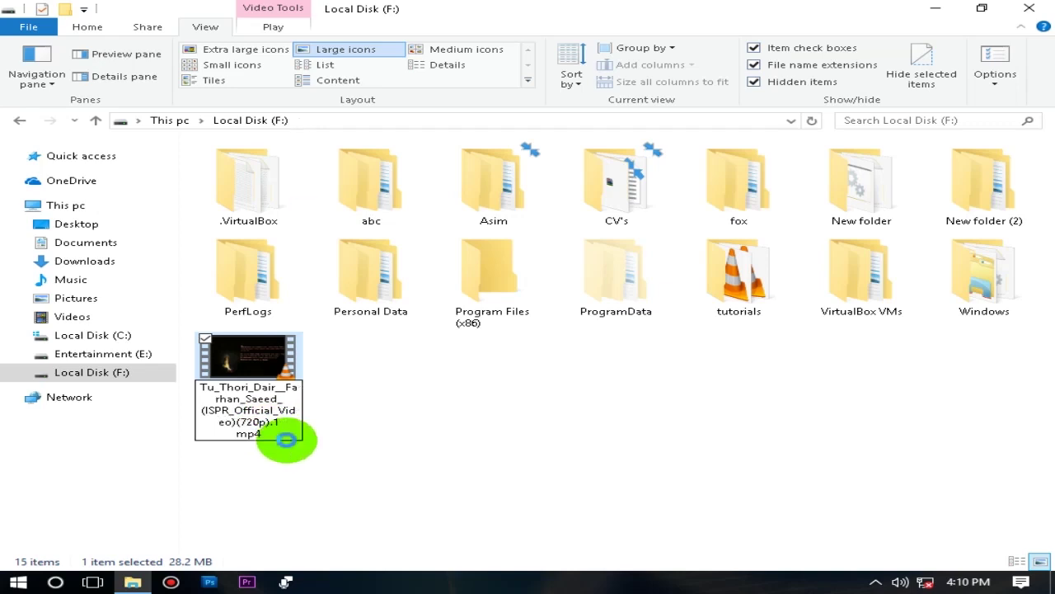
pyautogui.press('Return')
pyautogui.click(509, 340)
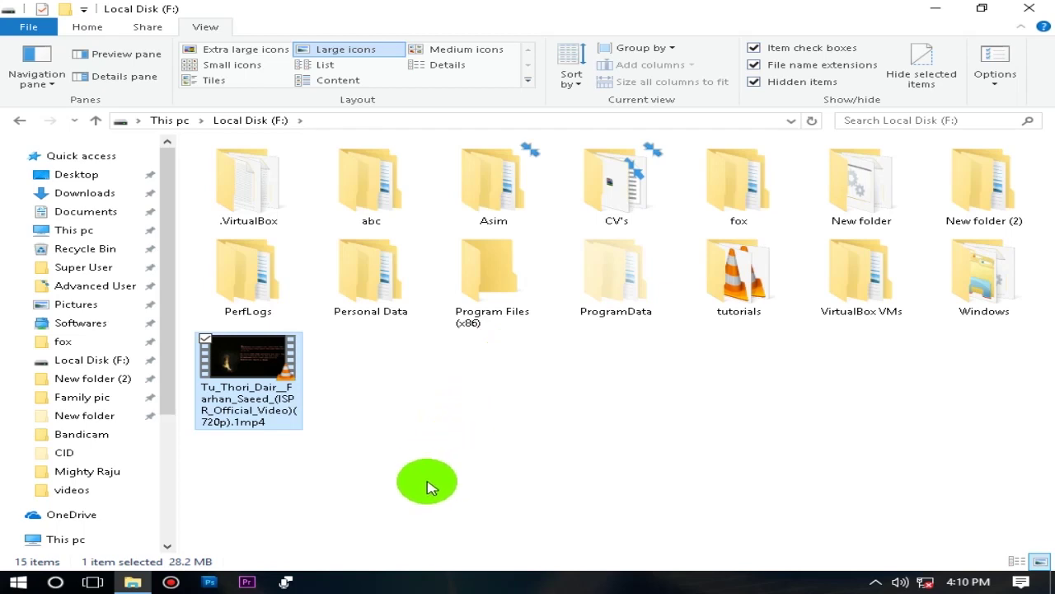
pyautogui.rightClick(407, 460)
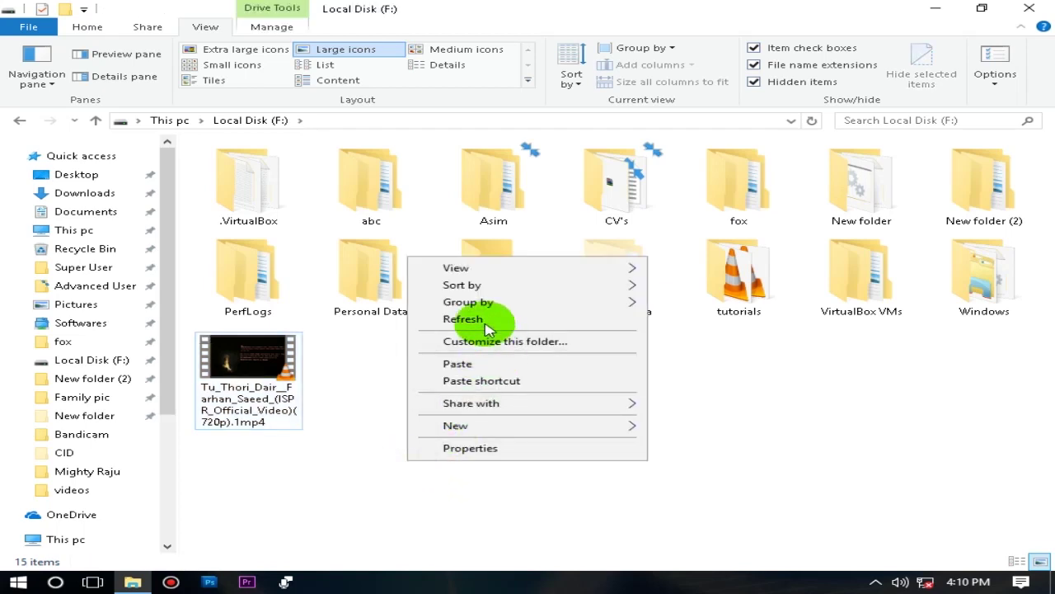
pyautogui.click(493, 320)
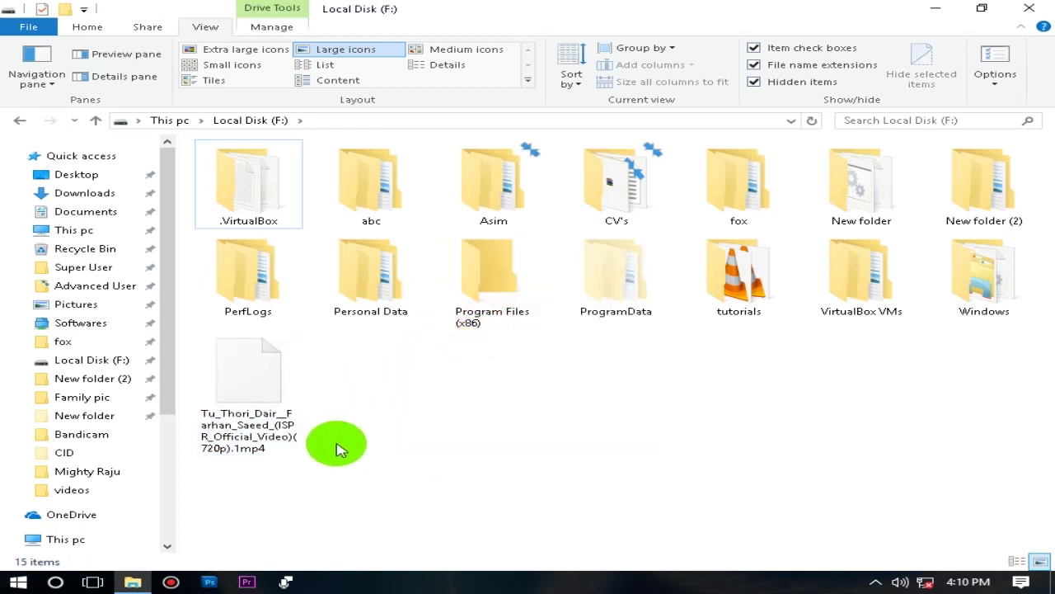
# Refresh the folder again, try to open the renamed .1mp4 file, and dismiss the app chooser without picking an app.
pyautogui.click(246, 425)
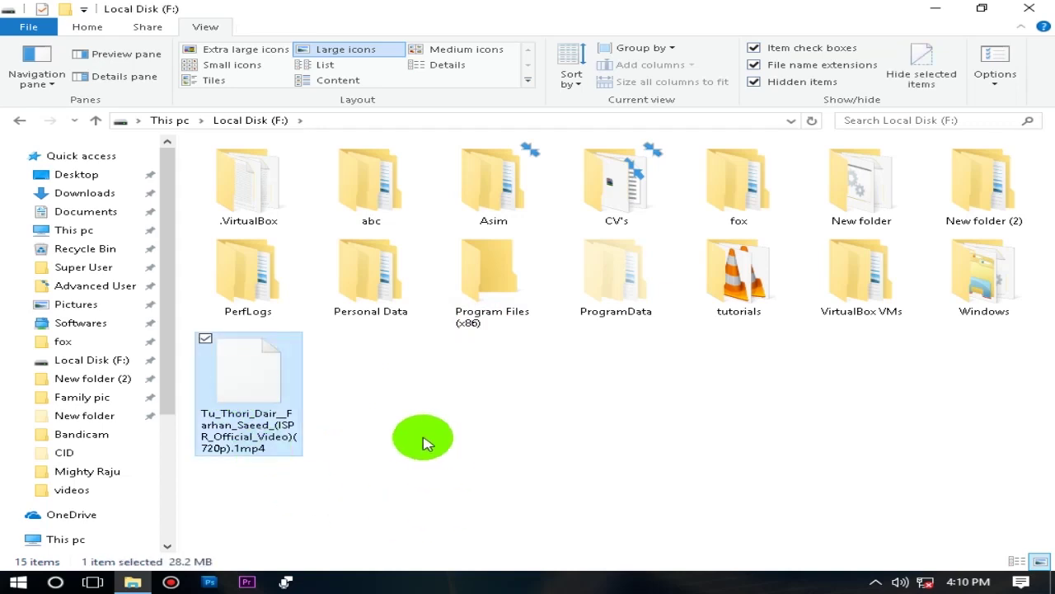
pyautogui.rightClick(418, 436)
pyautogui.click(512, 304)
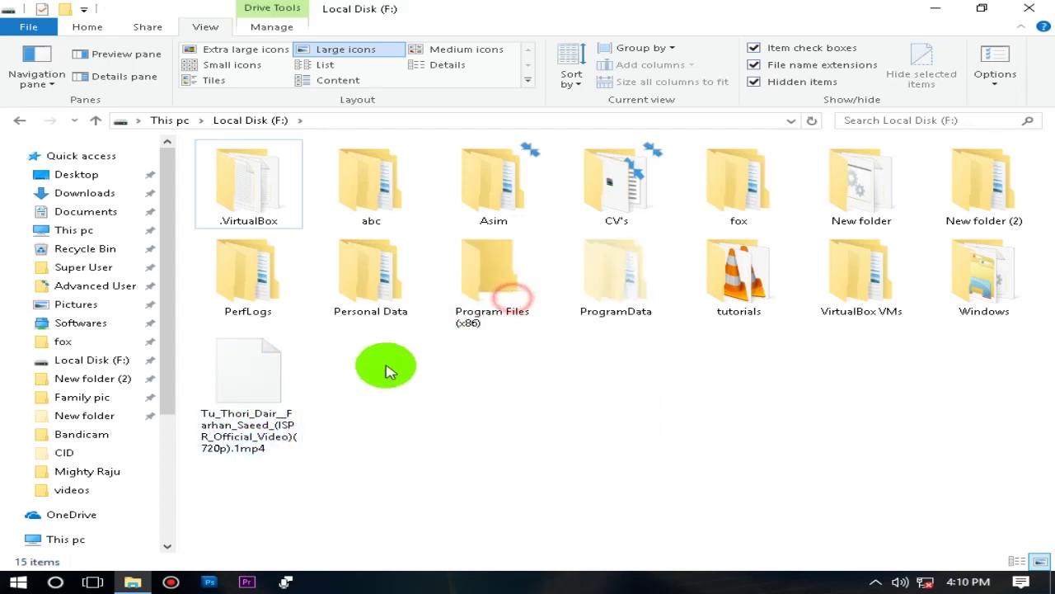
pyautogui.click(273, 377)
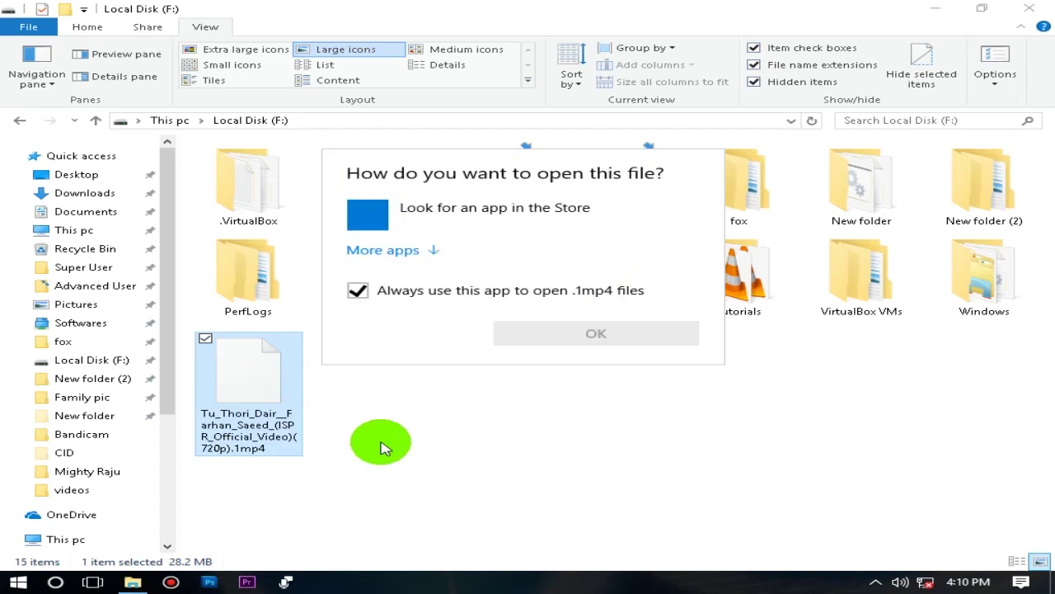
pyautogui.click(627, 335)
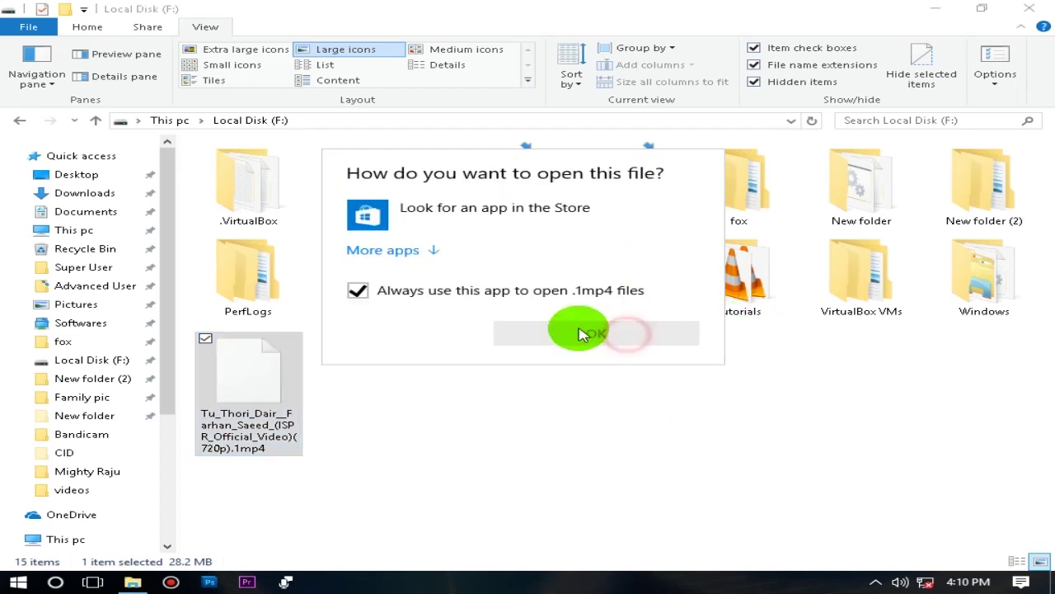
pyautogui.click(684, 495)
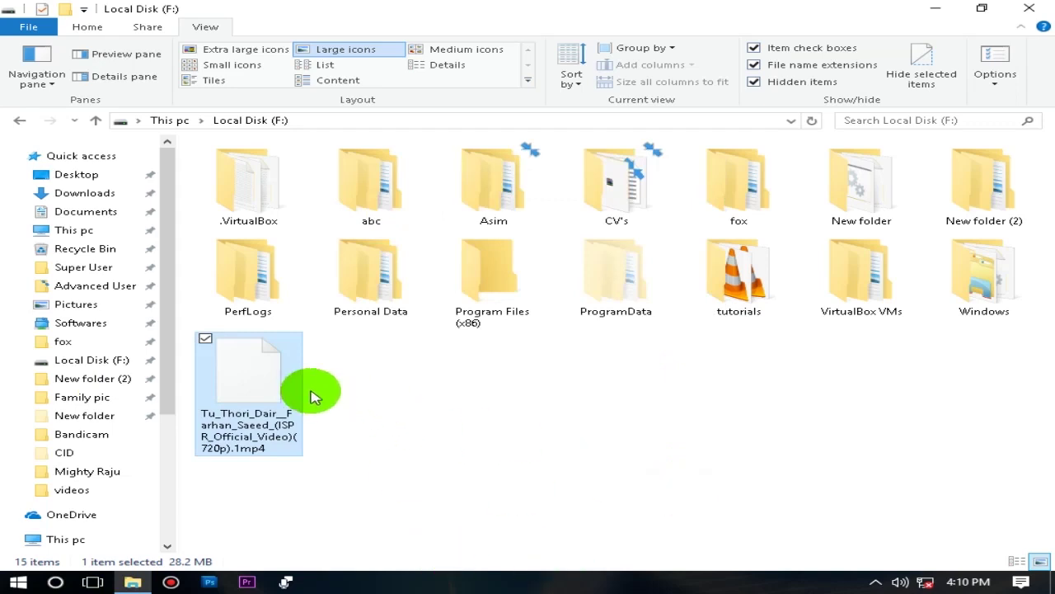
# Rename the Tu_Thori_Dair file's extension from .1mp4 back to .mp4 and accept the extension change.
pyautogui.rightClick(278, 395)
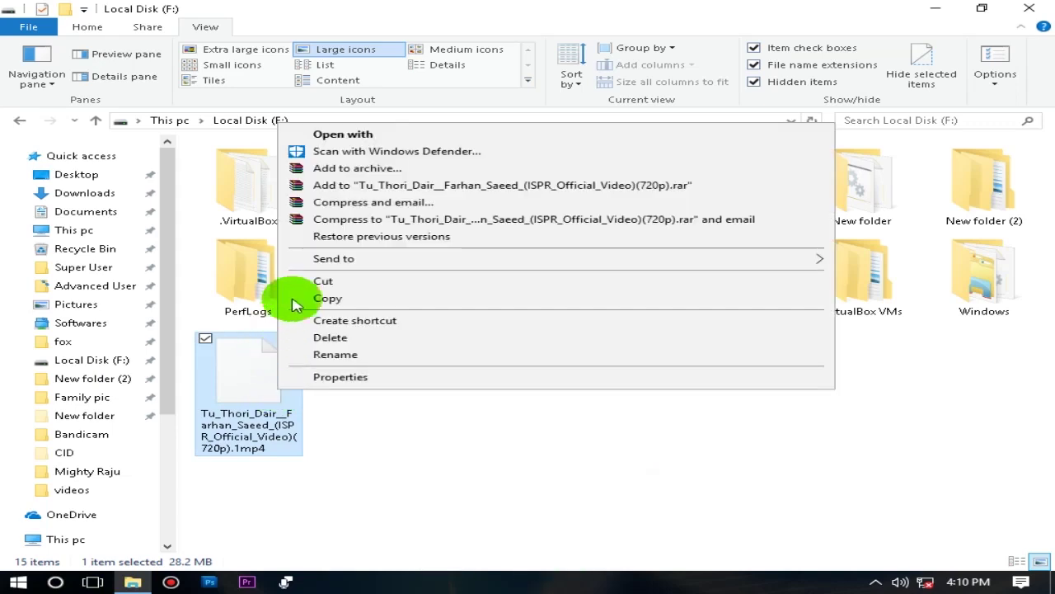
pyautogui.click(353, 354)
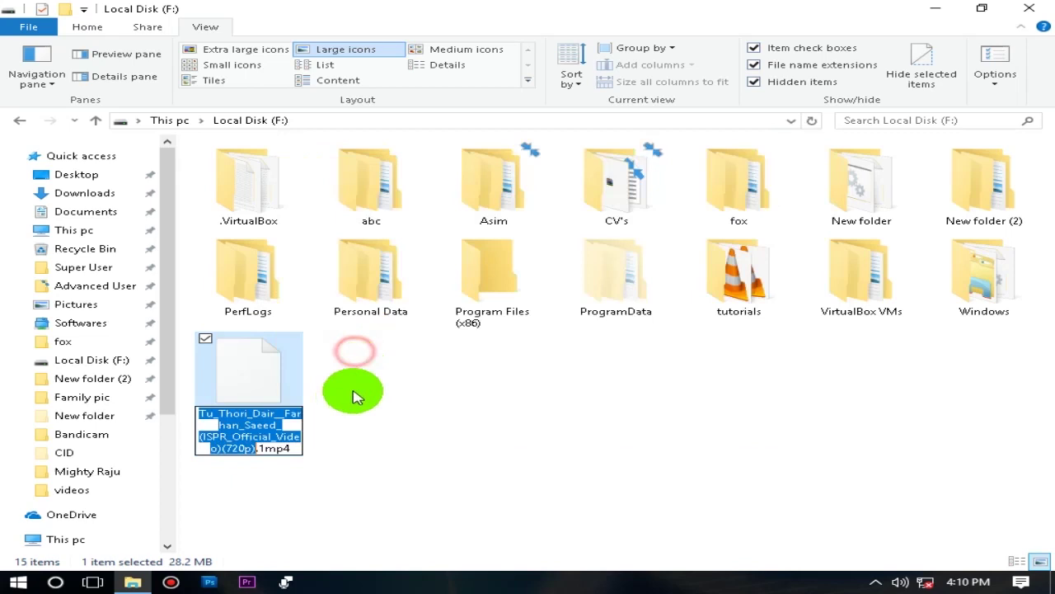
pyautogui.click(265, 448)
pyautogui.press('BackSpace')
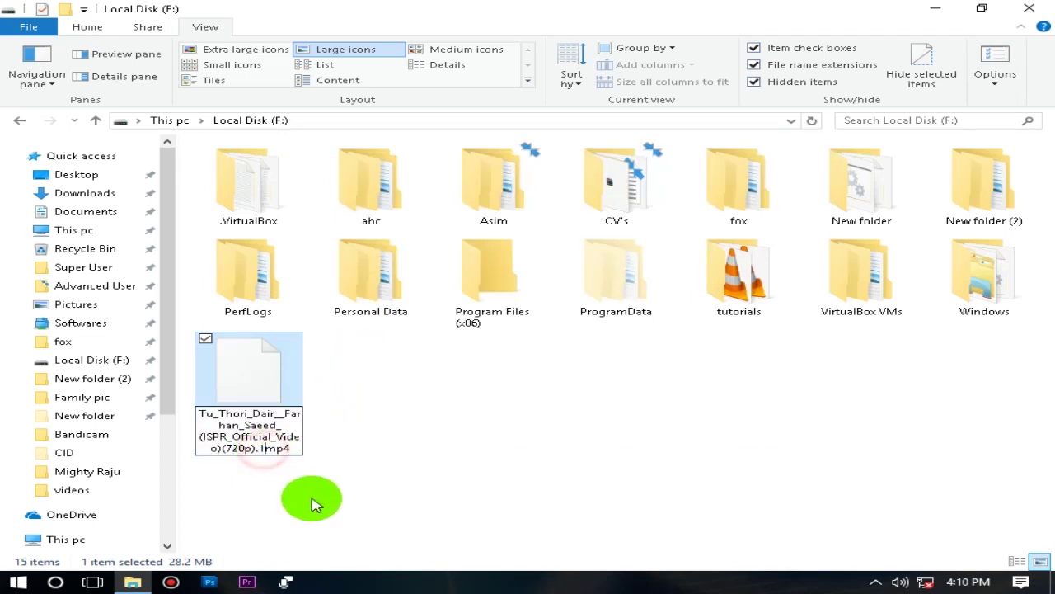
pyautogui.press('Return')
pyautogui.press('Return')
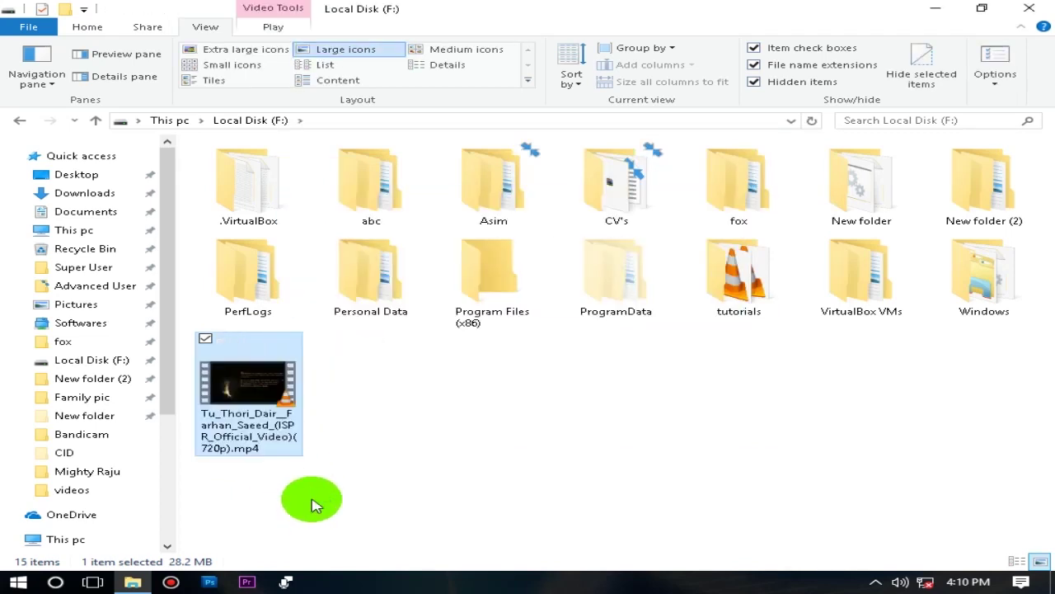
# Play the restored Tu_Thori_Dair .mp4 video in VLC, skip to about 5:35, and close the player.
pyautogui.press('Return')
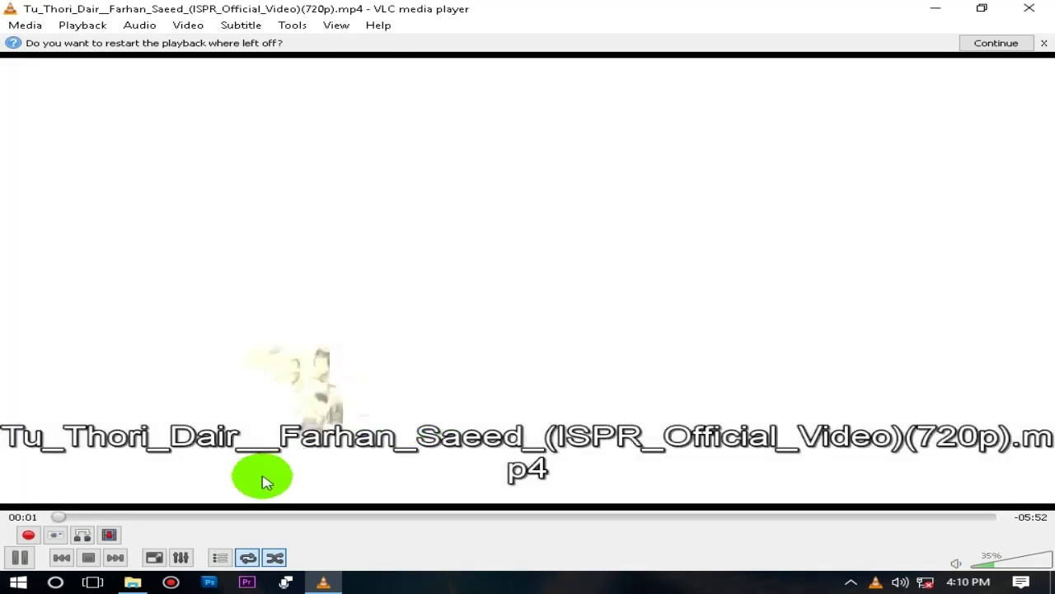
pyautogui.click(955, 517)
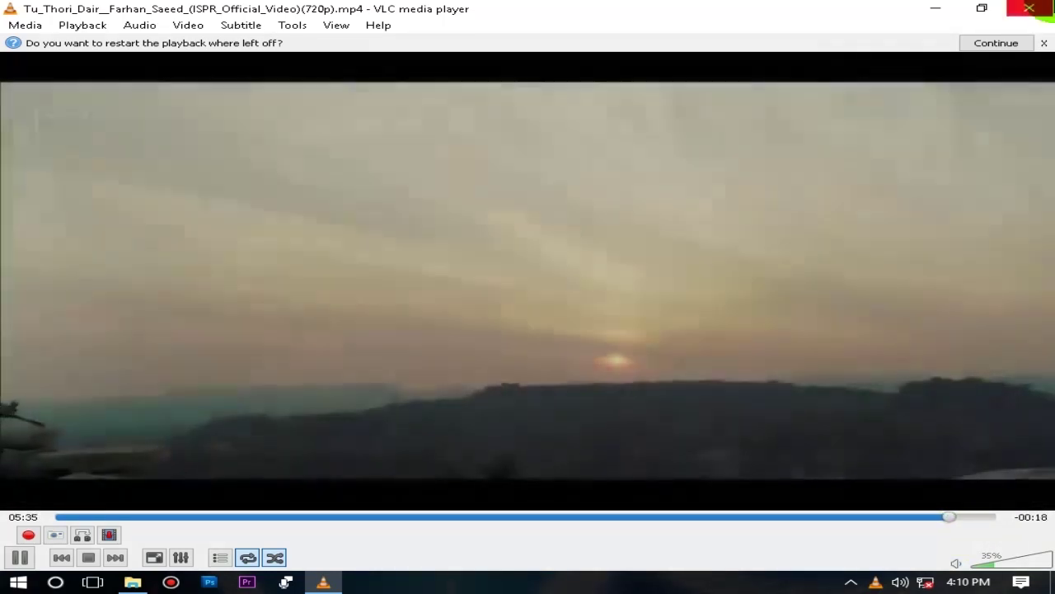
pyautogui.click(1029, 9)
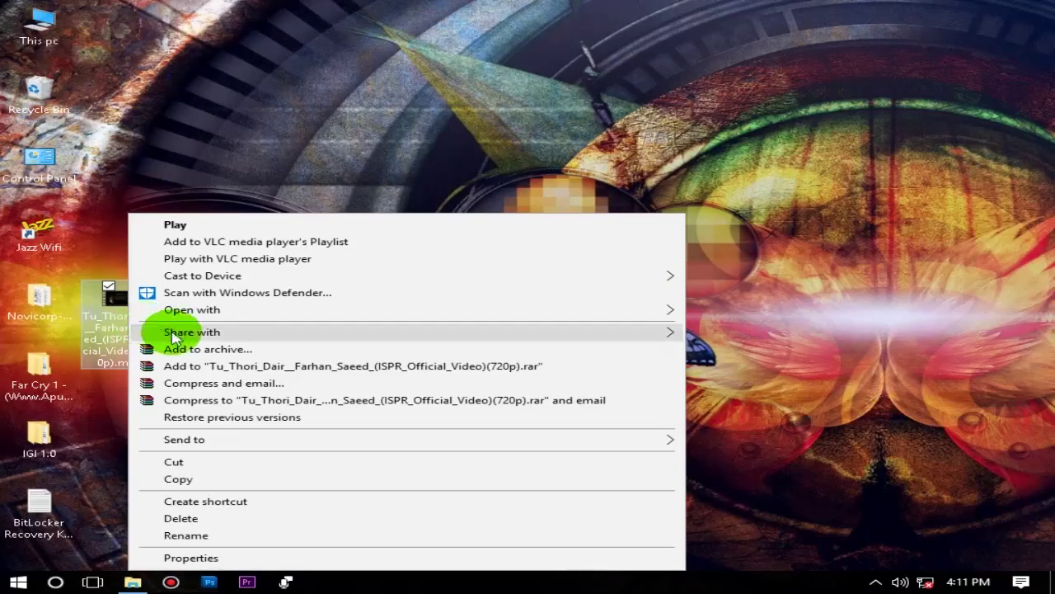
# Set up a WinRAR archive of the desktop's Tu_Thori_Dair video in RAR format with Lock archive enabled, and enter and verify an archive password.
pyautogui.click(204, 349)
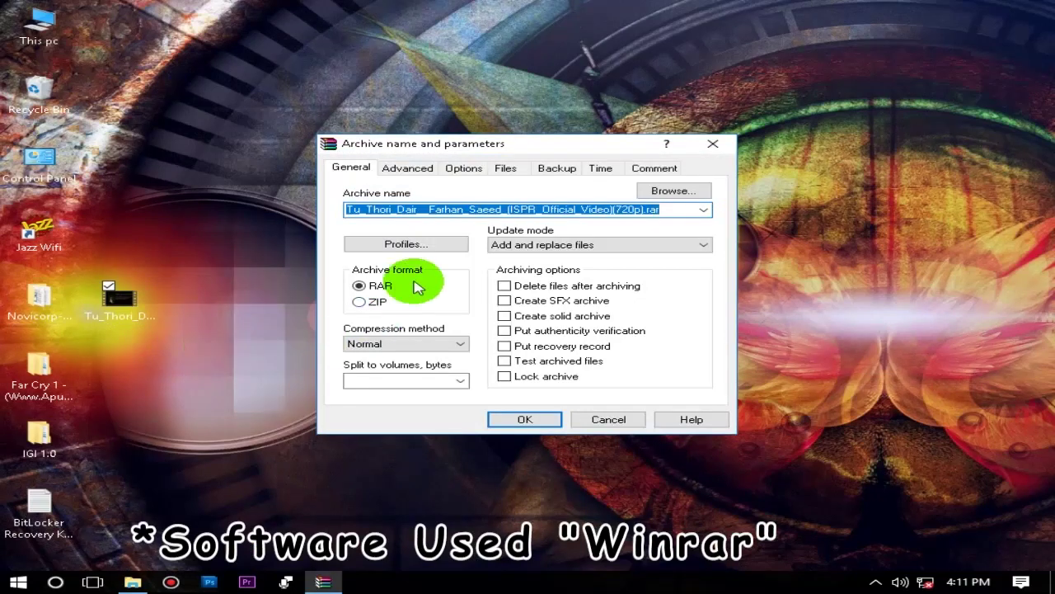
pyautogui.click(504, 378)
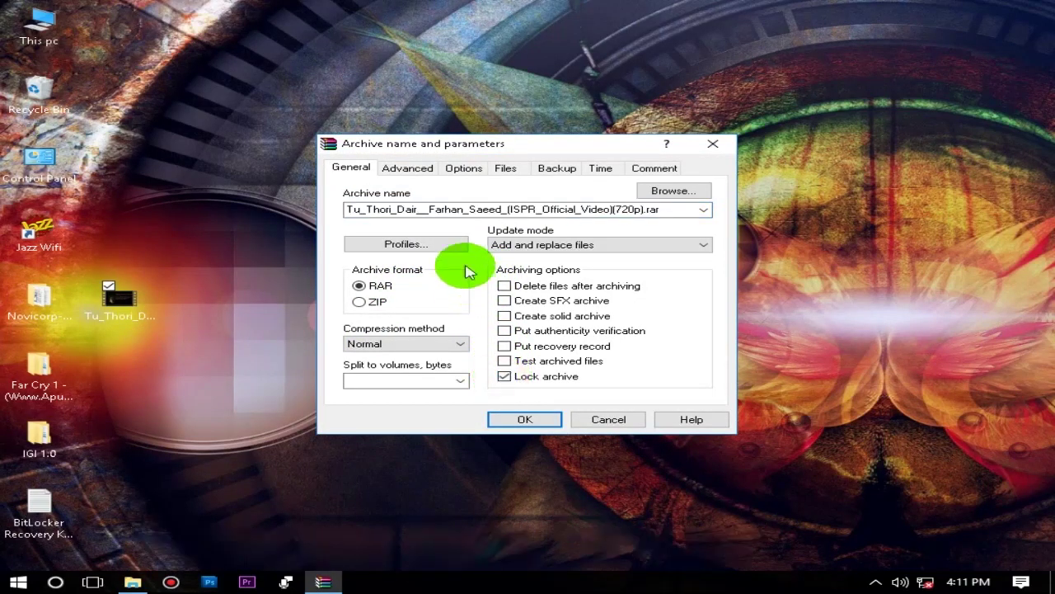
pyautogui.click(407, 169)
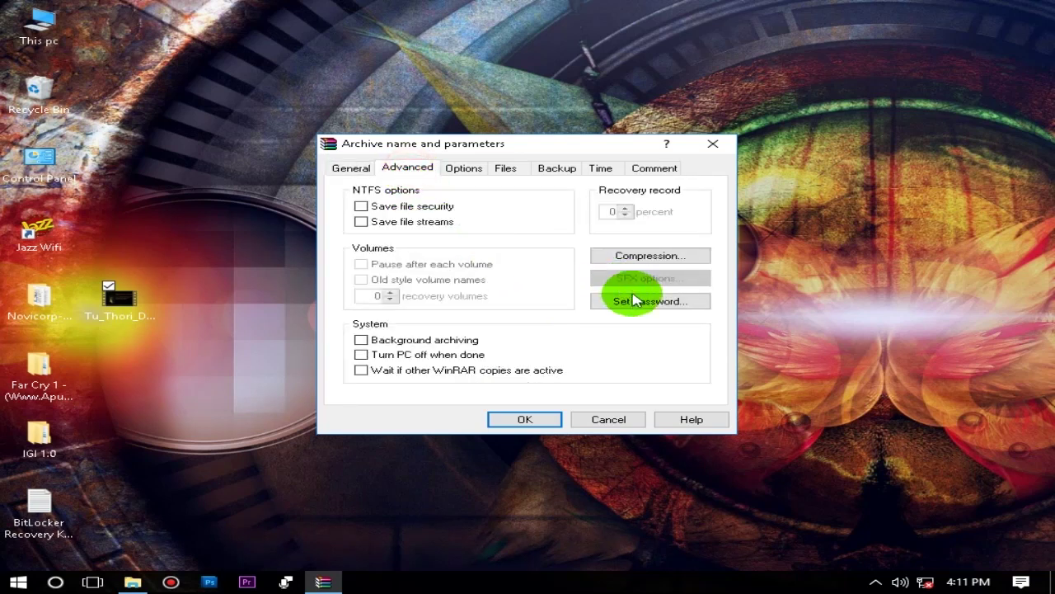
pyautogui.click(634, 301)
pyautogui.press('Return')
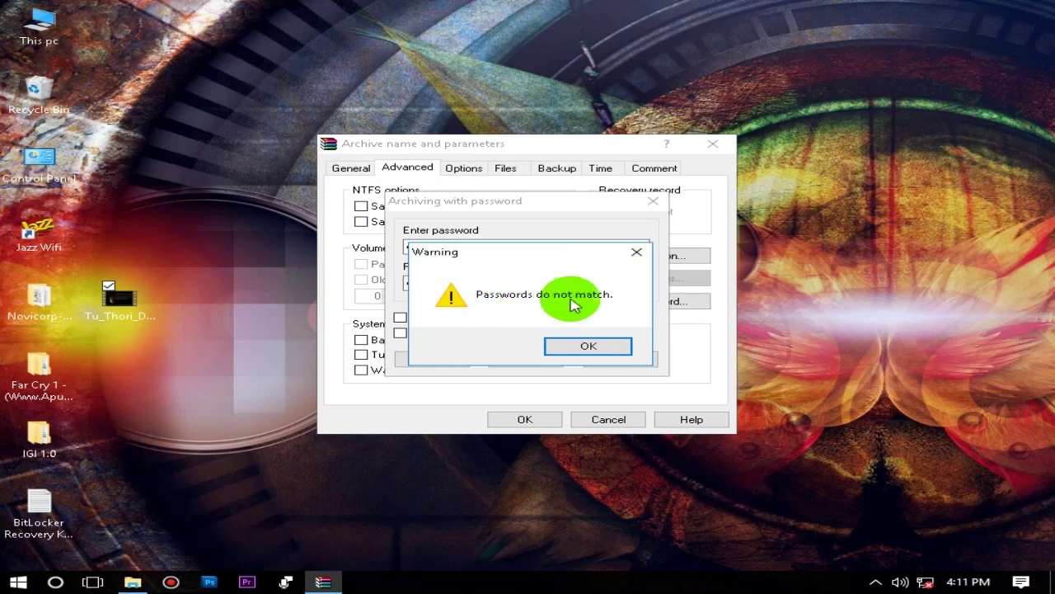
pyautogui.click(635, 251)
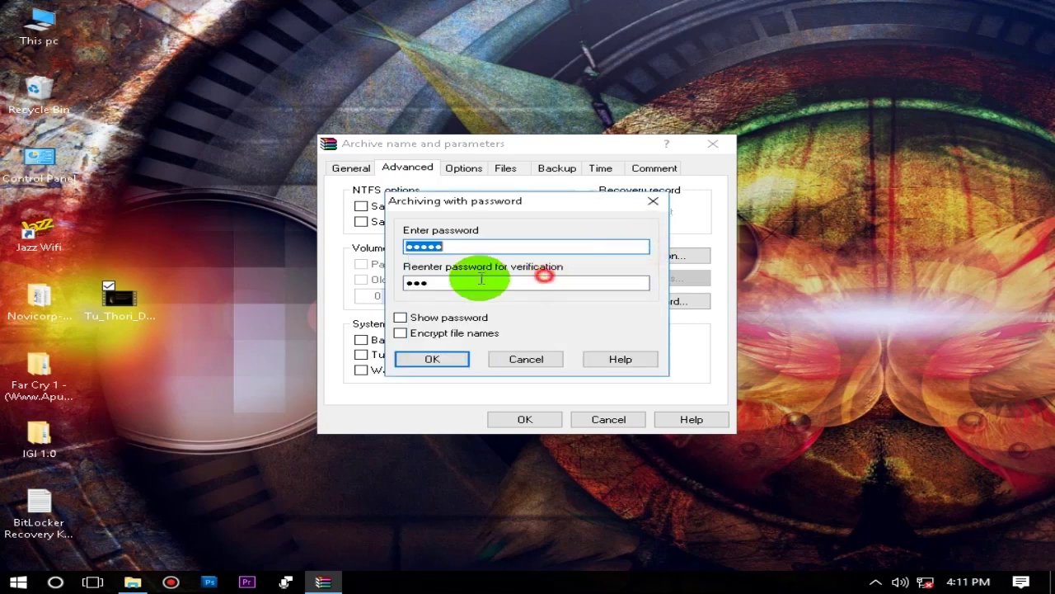
pyautogui.doubleClick(462, 283)
pyautogui.write('aaaaa')
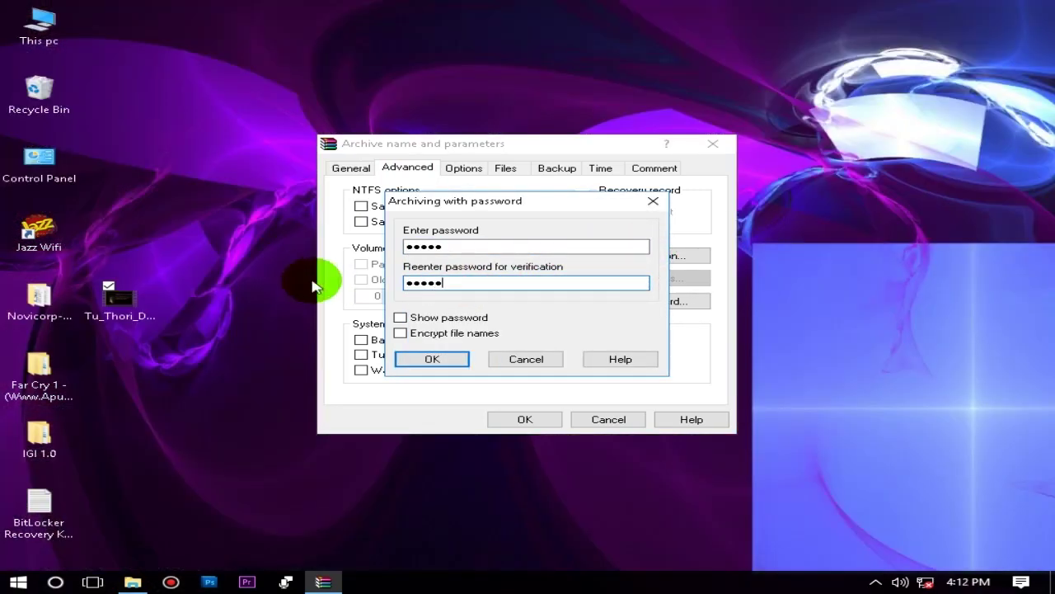
pyautogui.click(480, 338)
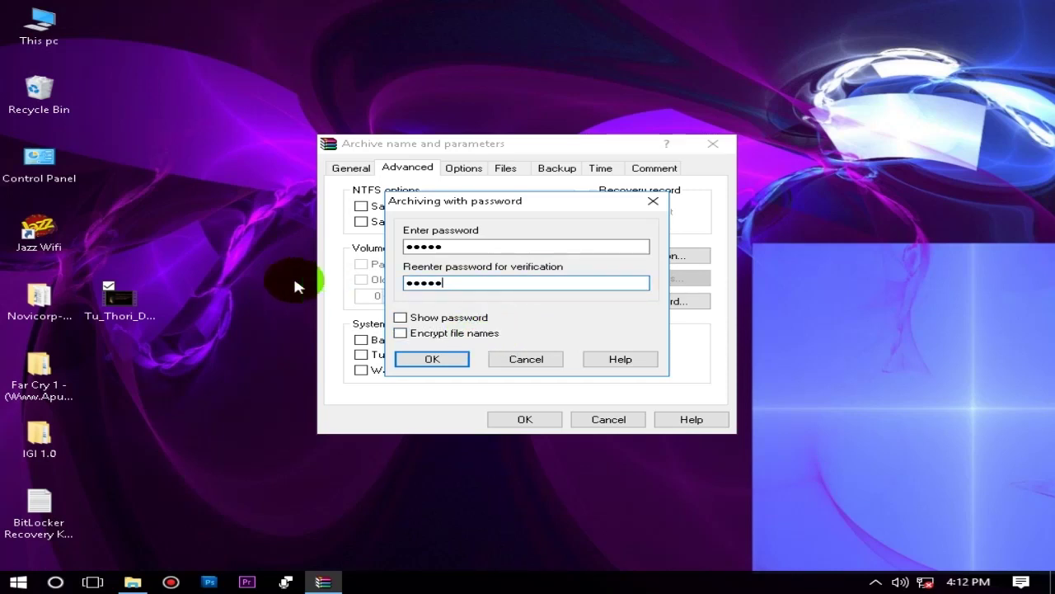
pyautogui.click(463, 362)
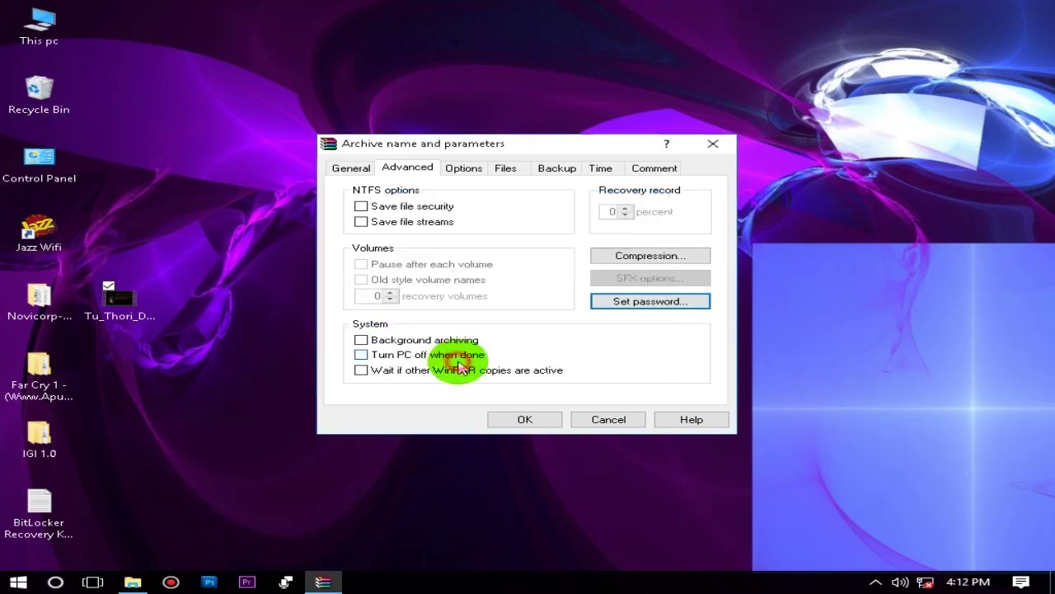
# Create the password-protected archive and switch its compression method to Fastest while it is being built.
pyautogui.click(550, 421)
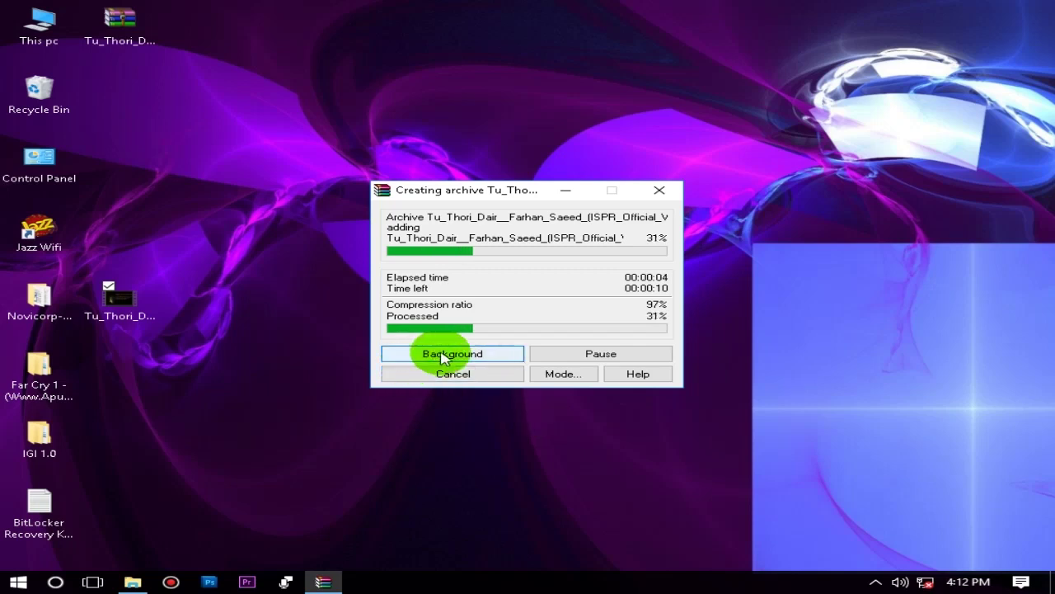
pyautogui.click(554, 375)
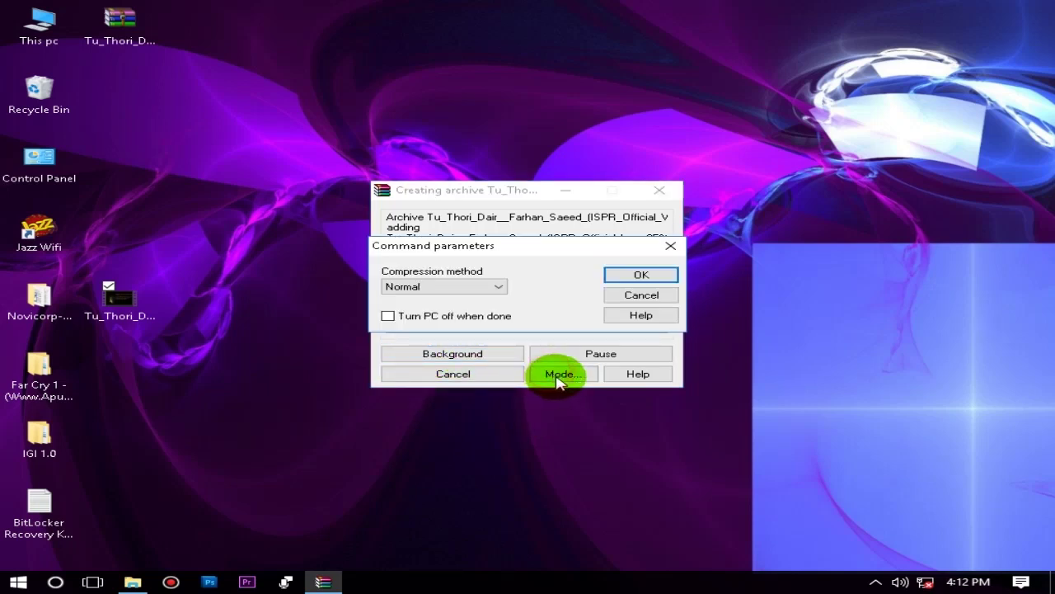
pyautogui.click(487, 286)
pyautogui.click(481, 300)
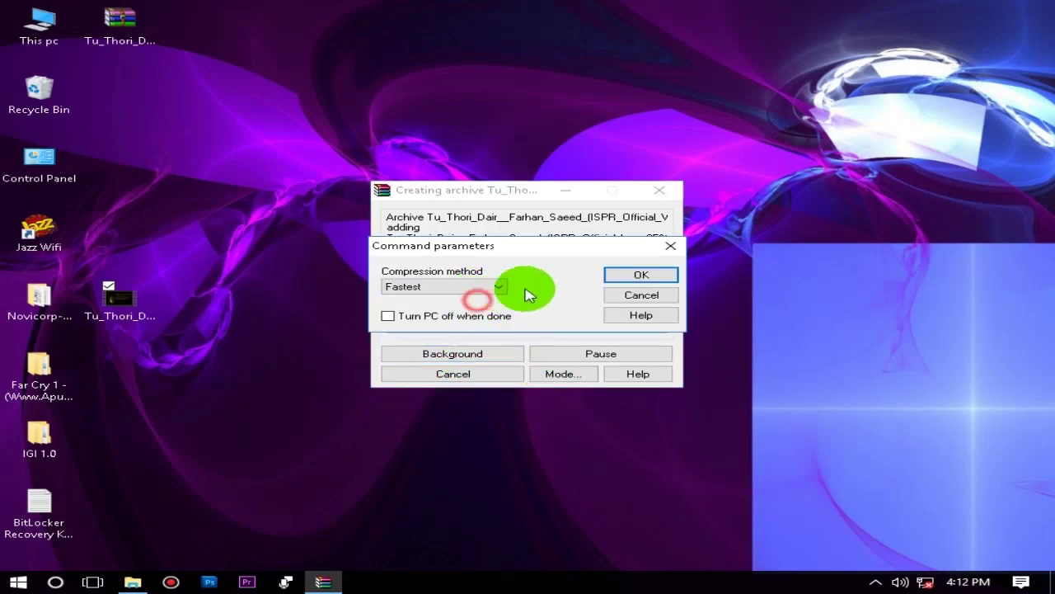
pyautogui.click(641, 276)
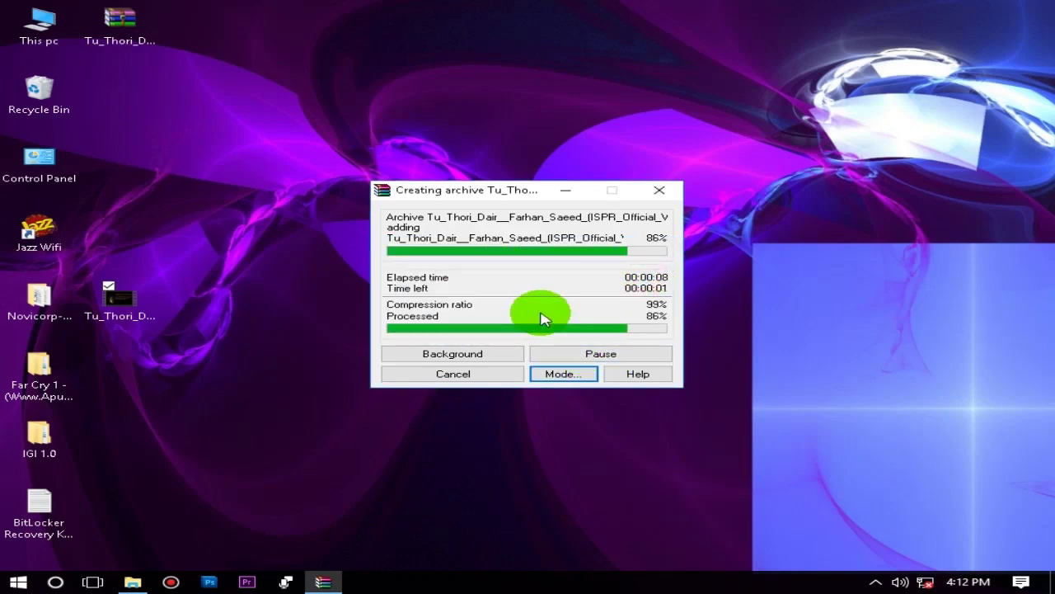
# Delete the original Tu_Thori_Dair video from the desktop, then try opening the archive and cancel the password request.
pyautogui.click(136, 311)
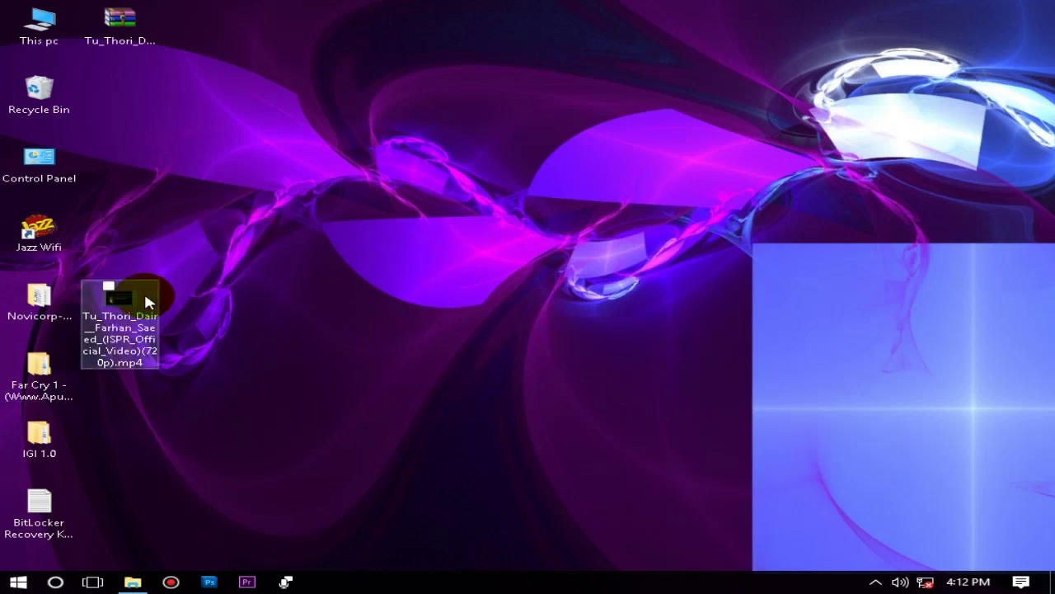
pyautogui.press('Delete')
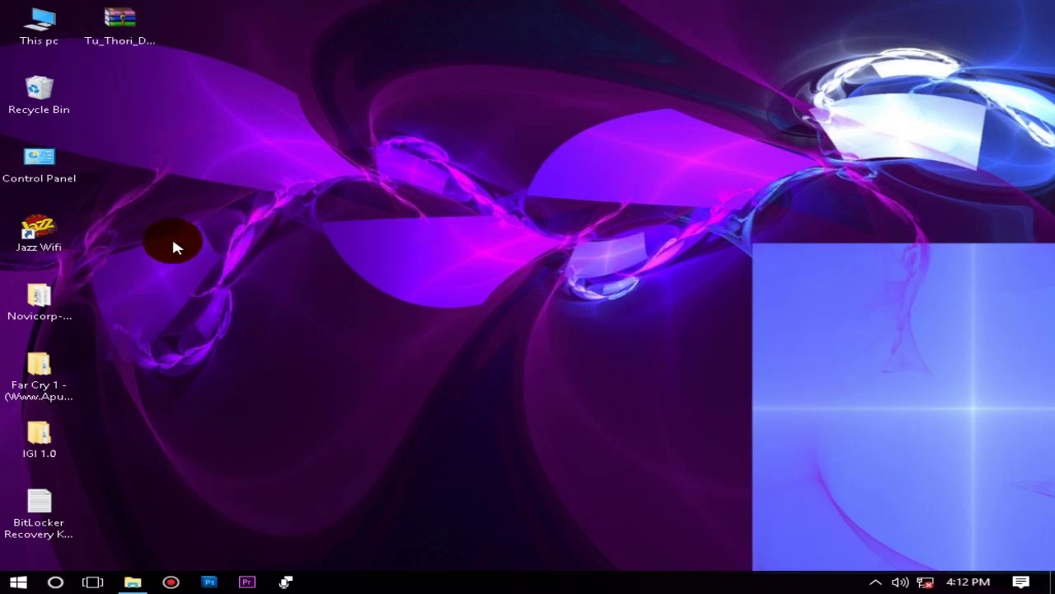
pyautogui.doubleClick(153, 41)
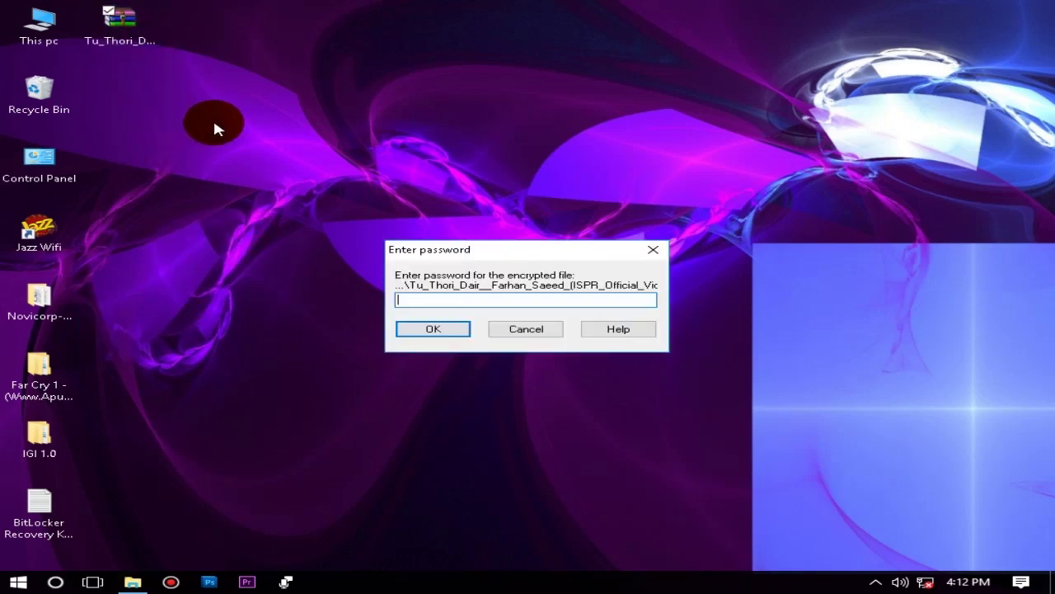
pyautogui.click(558, 332)
# Rename the Tu_Thori_Dair archive on the desktop to "locked file.rar".
pyautogui.click(145, 51)
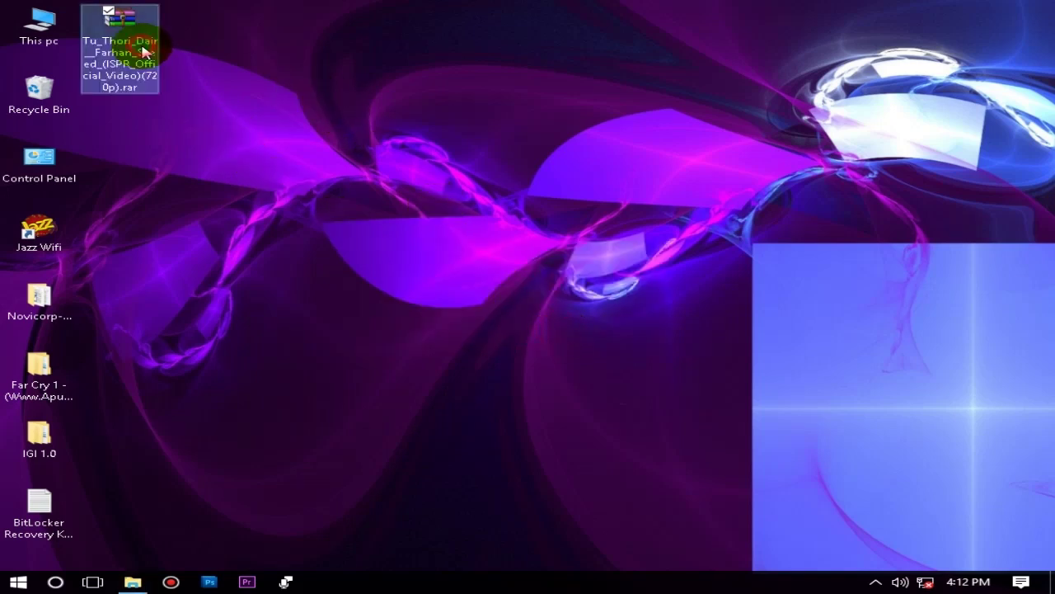
pyautogui.press('F2')
pyautogui.write('locked')
pyautogui.write(' file')
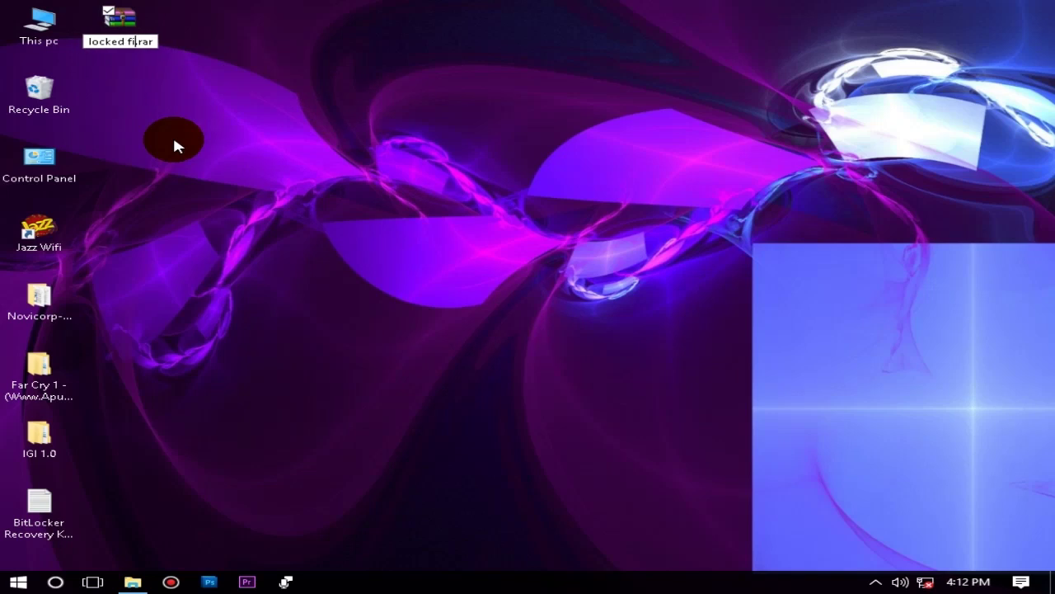
pyautogui.press('Return')
pyautogui.click(120, 124)
# Extract locked file.rar directly onto the desktop, supplying the archive password.
pyautogui.rightClick(108, 34)
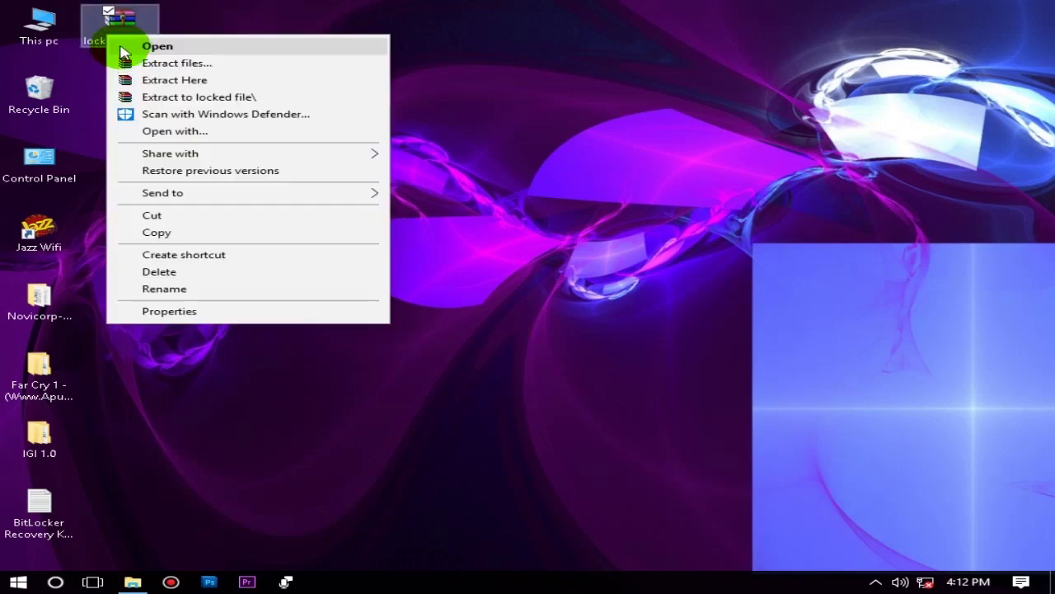
pyautogui.click(142, 78)
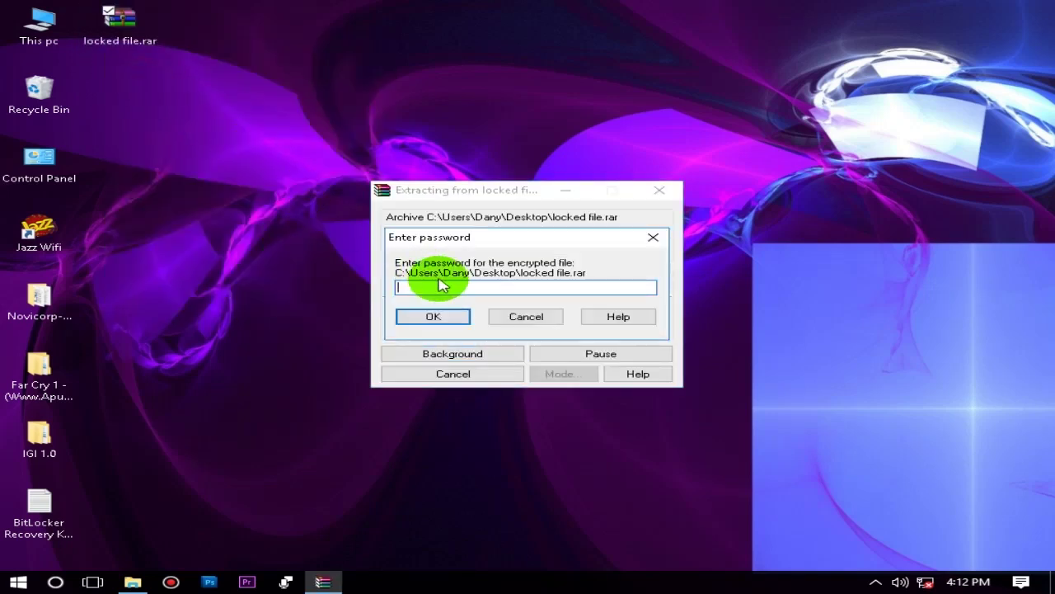
pyautogui.press('Return')
pyautogui.click(392, 285)
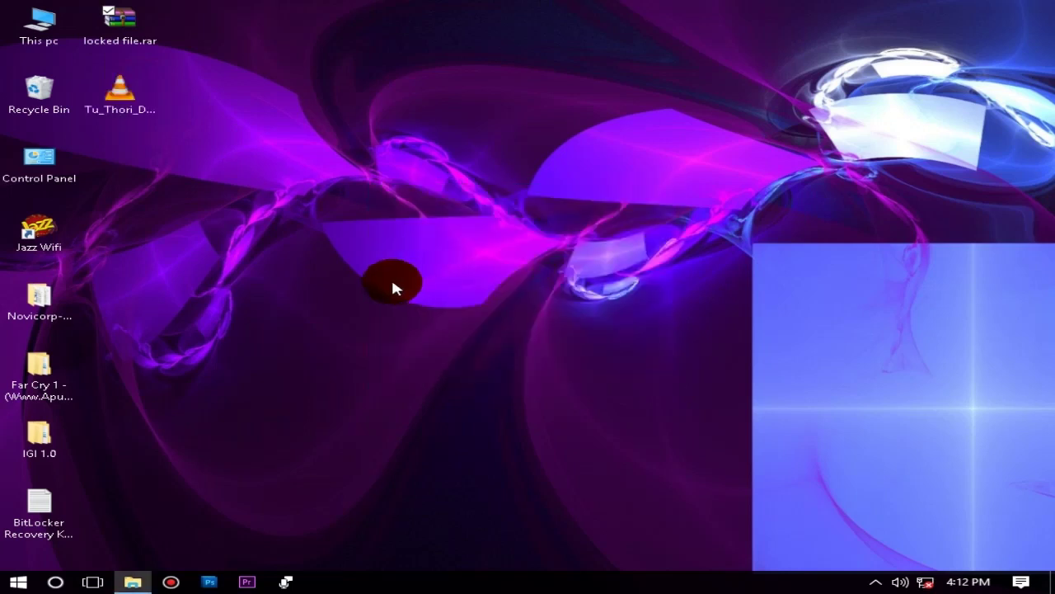
# Play the extracted Tu_Thori_Dair video from the desktop in VLC and close the player.
pyautogui.click(122, 86)
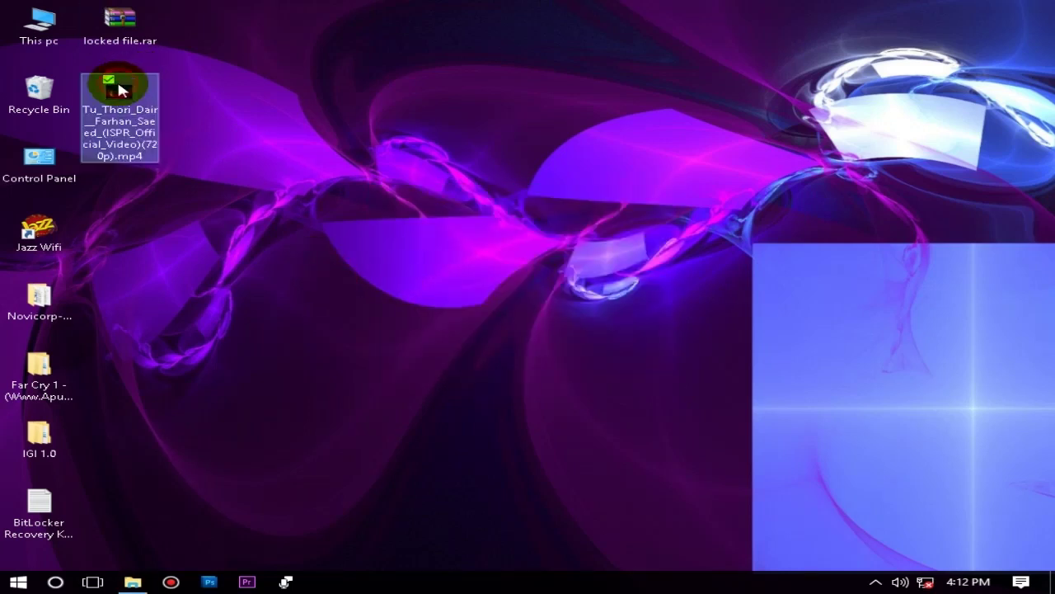
pyautogui.doubleClick(119, 89)
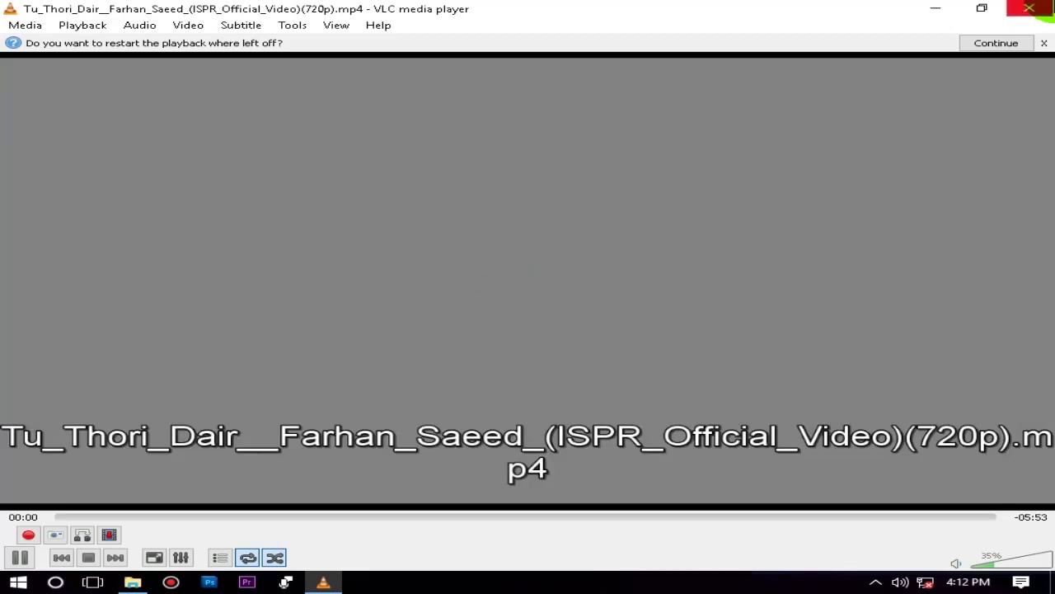
pyautogui.click(1029, 8)
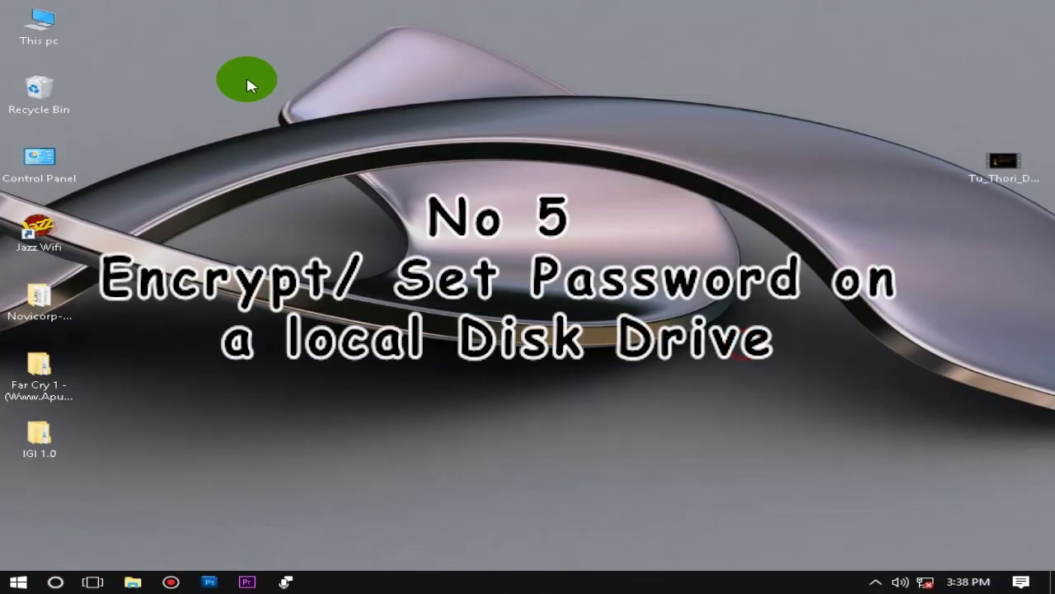
# Refresh the desktop and dismiss the Bandicam notification.
pyautogui.rightClick(697, 218)
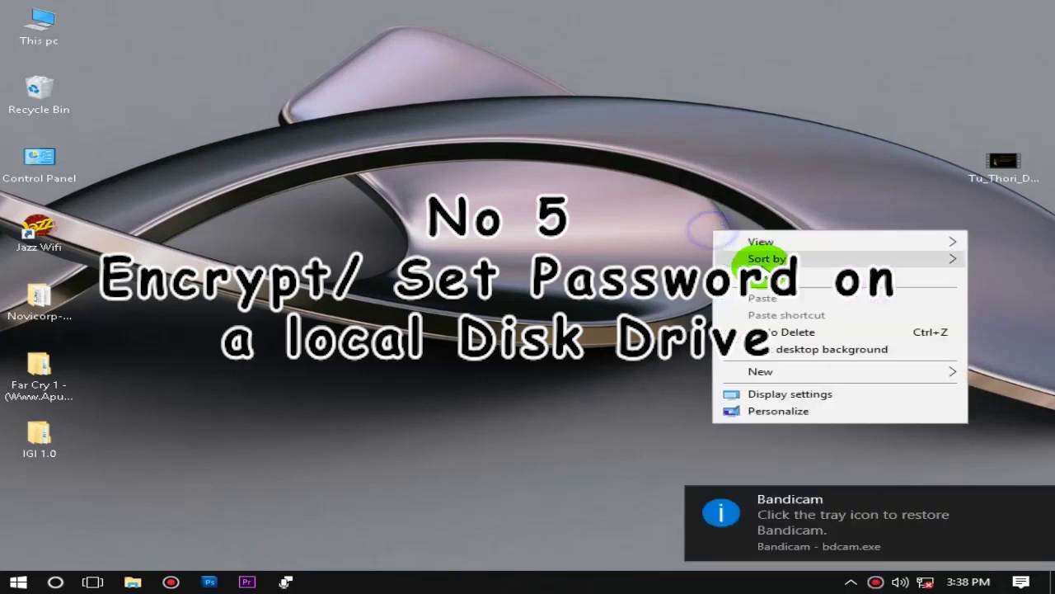
pyautogui.click(763, 278)
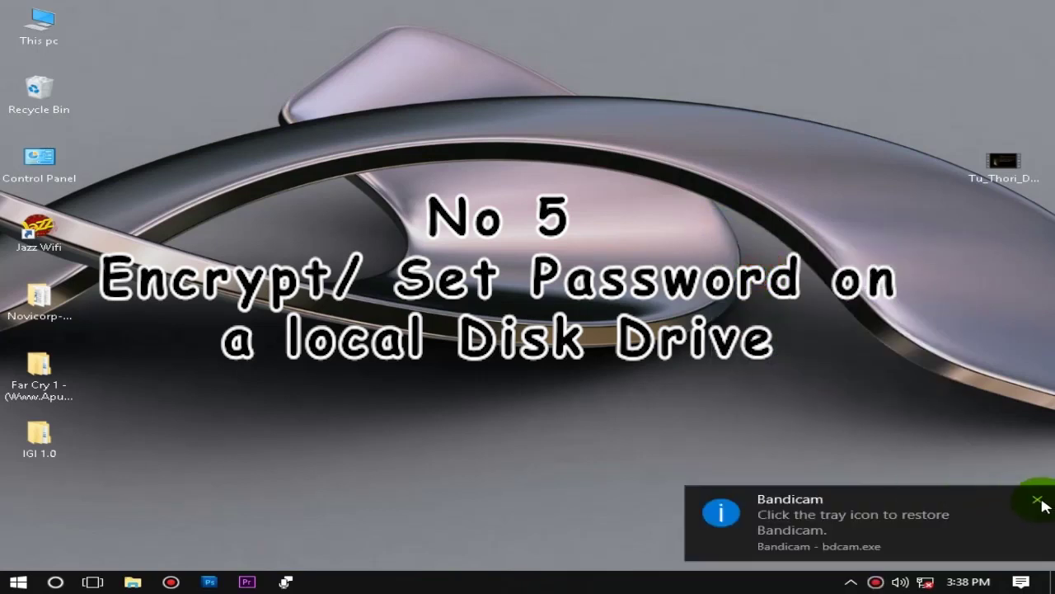
pyautogui.click(1036, 501)
pyautogui.rightClick(671, 298)
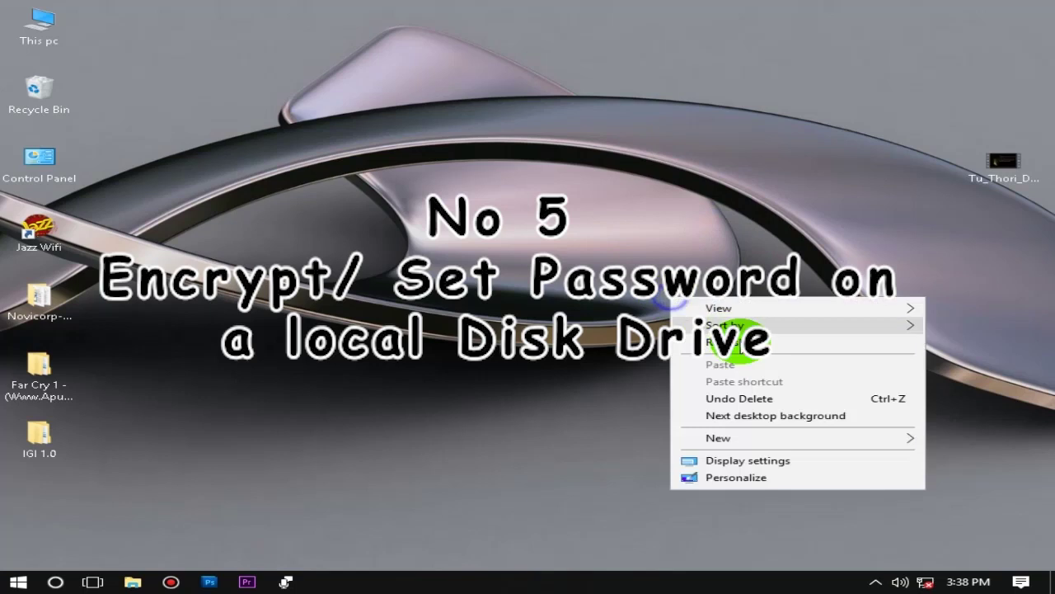
pyautogui.click(745, 353)
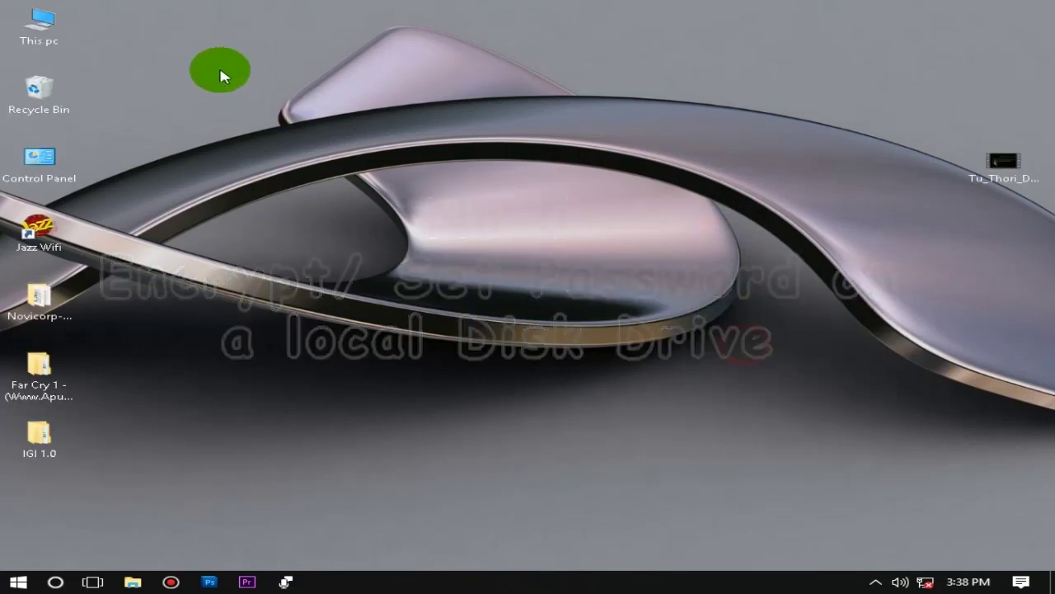
# Open This pc, view the contents of the New Volume (D:) drive, and return to the drive list.
pyautogui.doubleClick(51, 41)
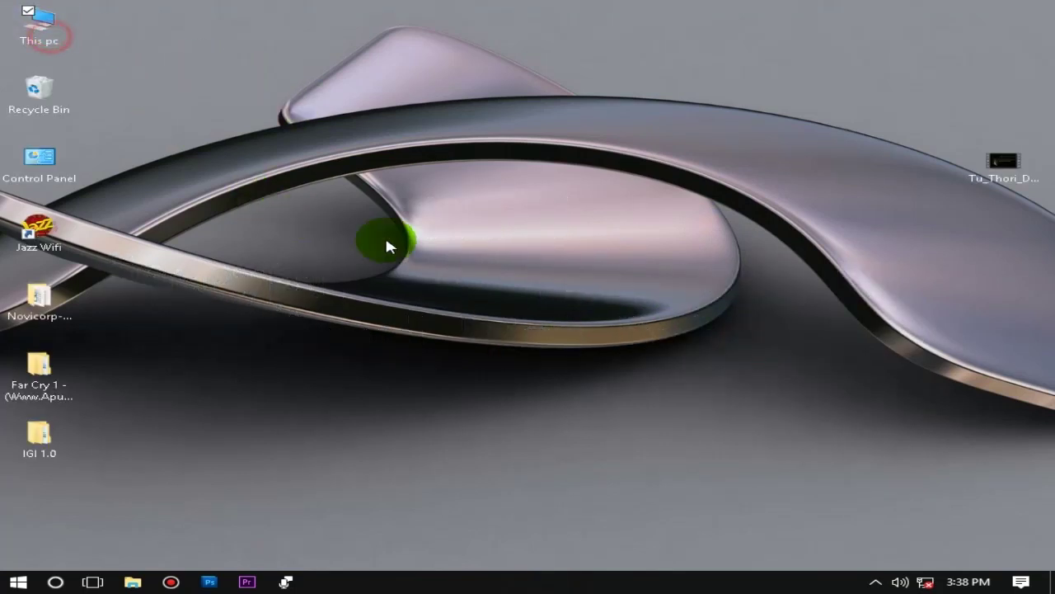
pyautogui.click(577, 398)
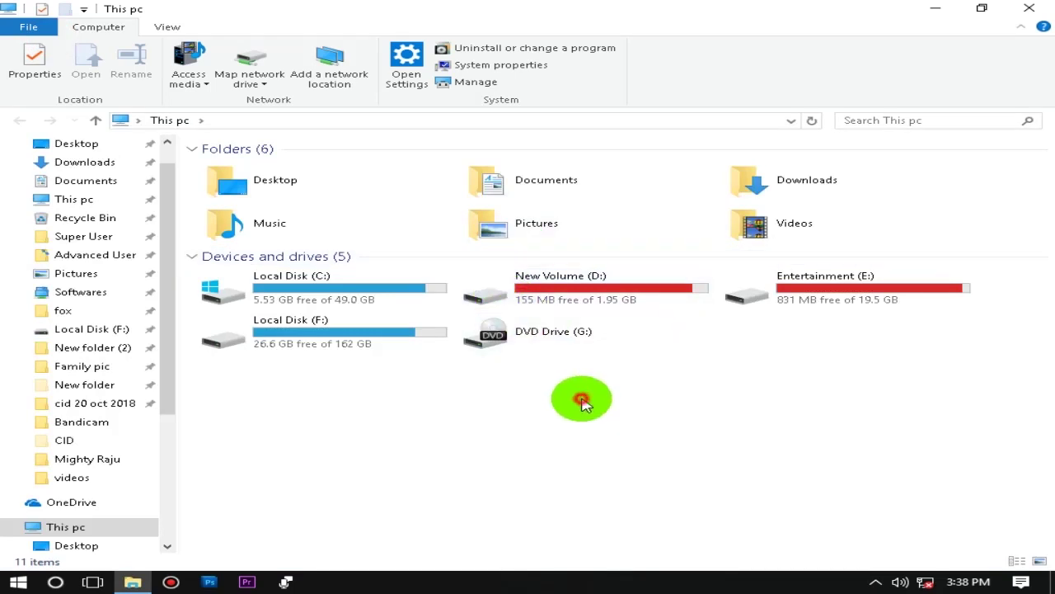
pyautogui.click(566, 283)
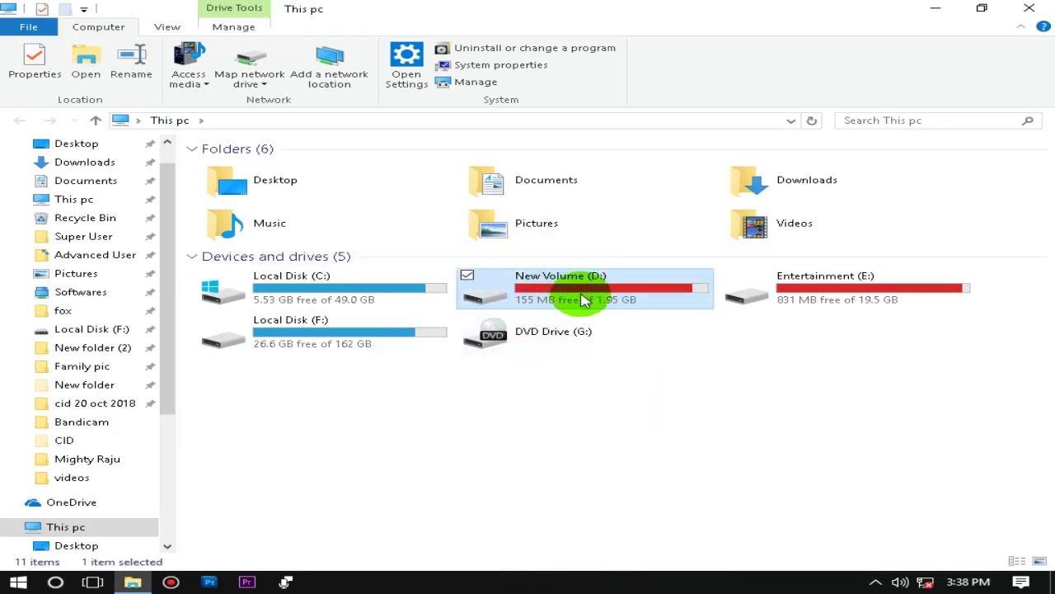
pyautogui.doubleClick(582, 299)
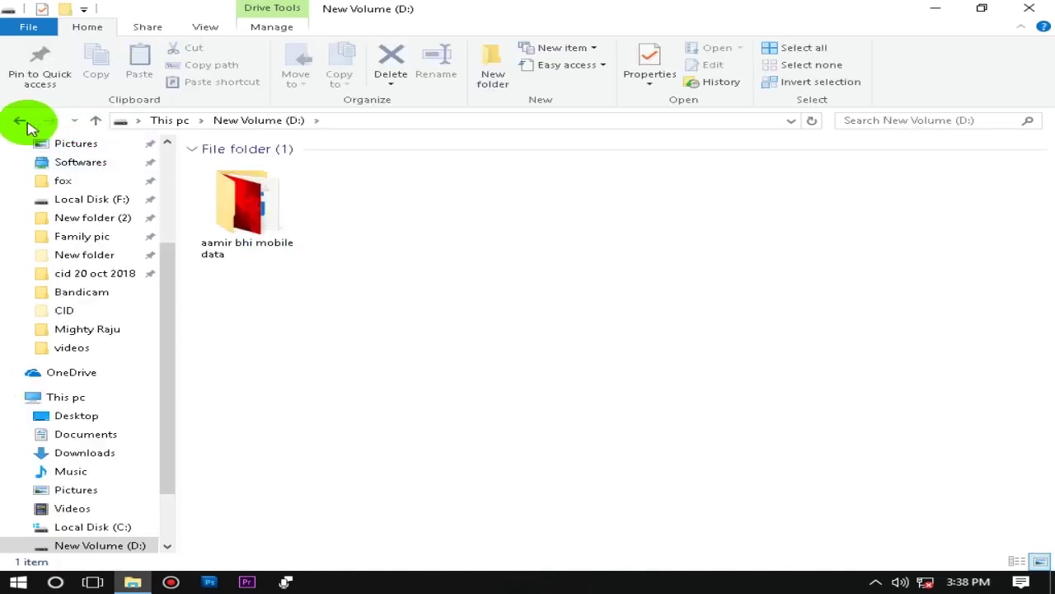
pyautogui.click(20, 122)
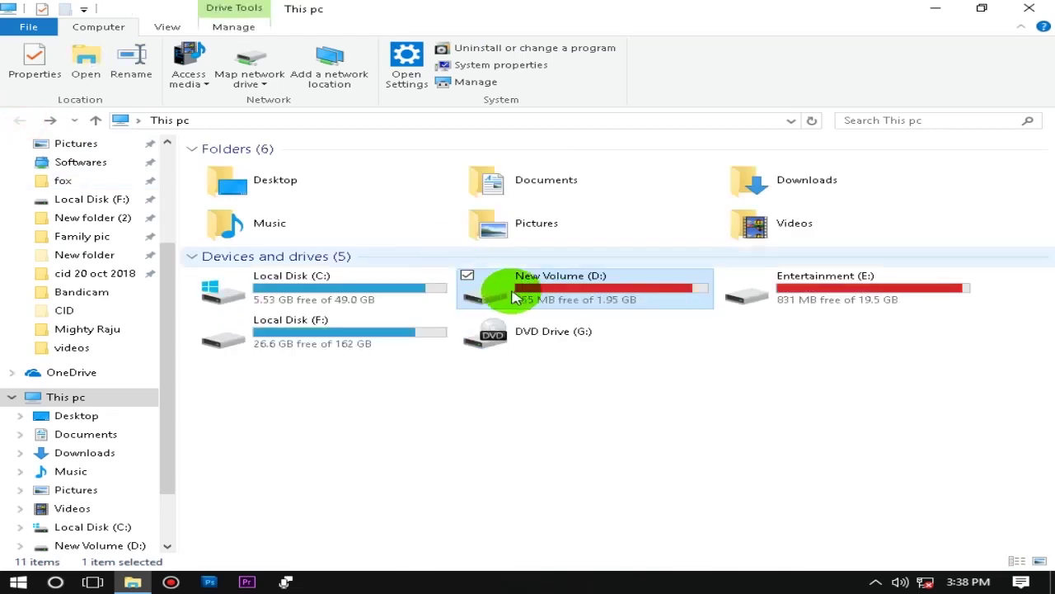
# Turn on BitLocker for New Volume (D:), choosing to unlock with a password, and enter and confirm the drive password.
pyautogui.rightClick(524, 298)
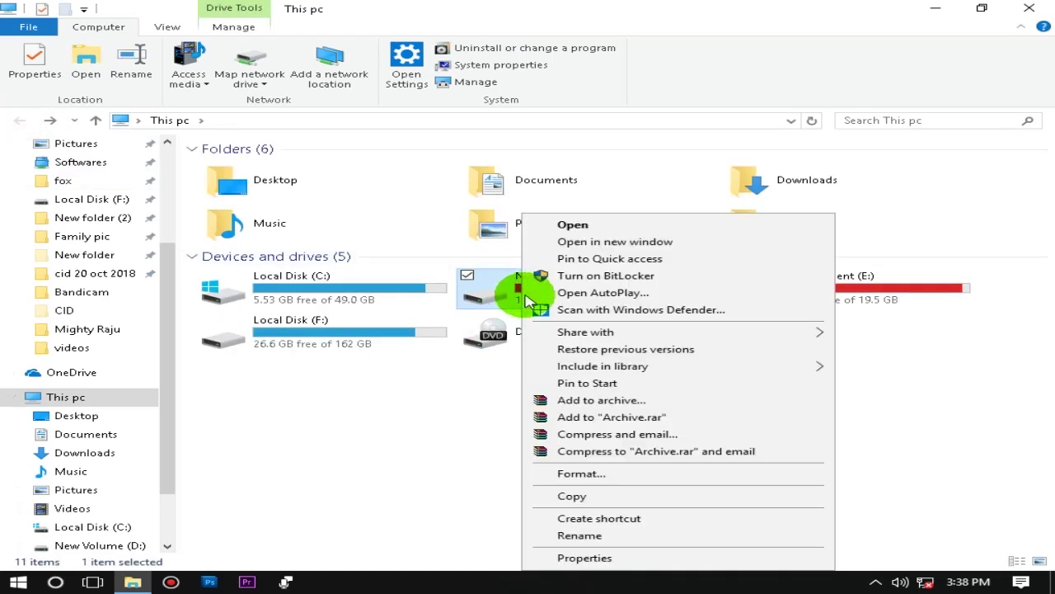
pyautogui.click(559, 275)
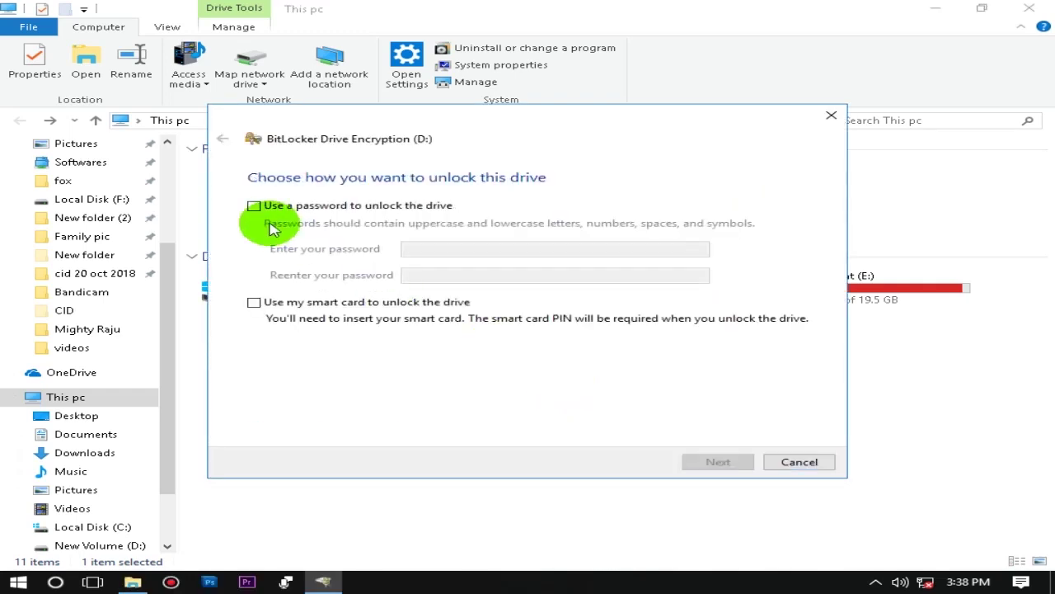
pyautogui.click(281, 211)
pyautogui.click(429, 247)
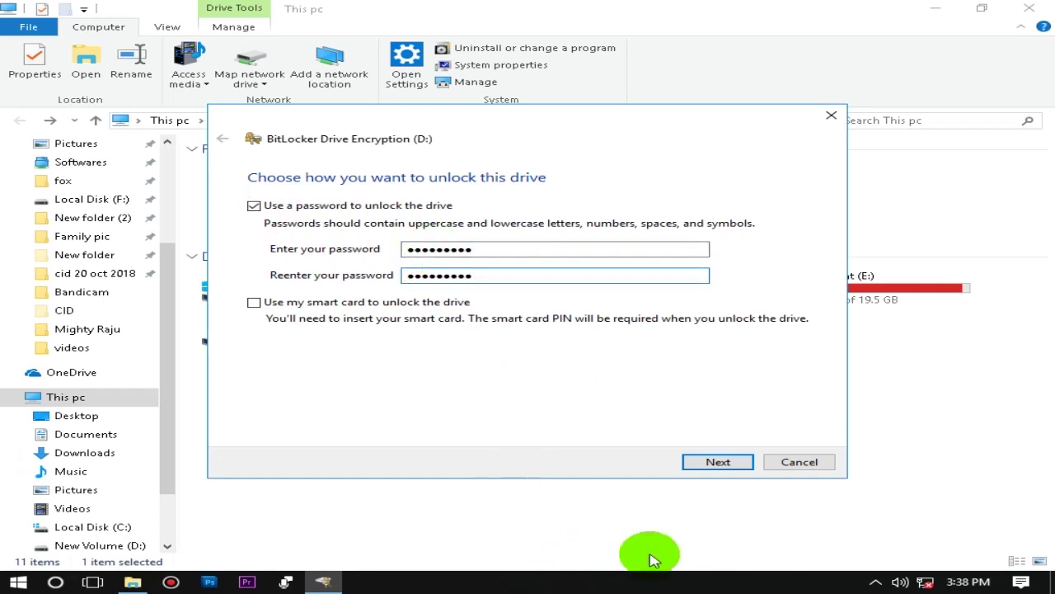
pyautogui.click(732, 463)
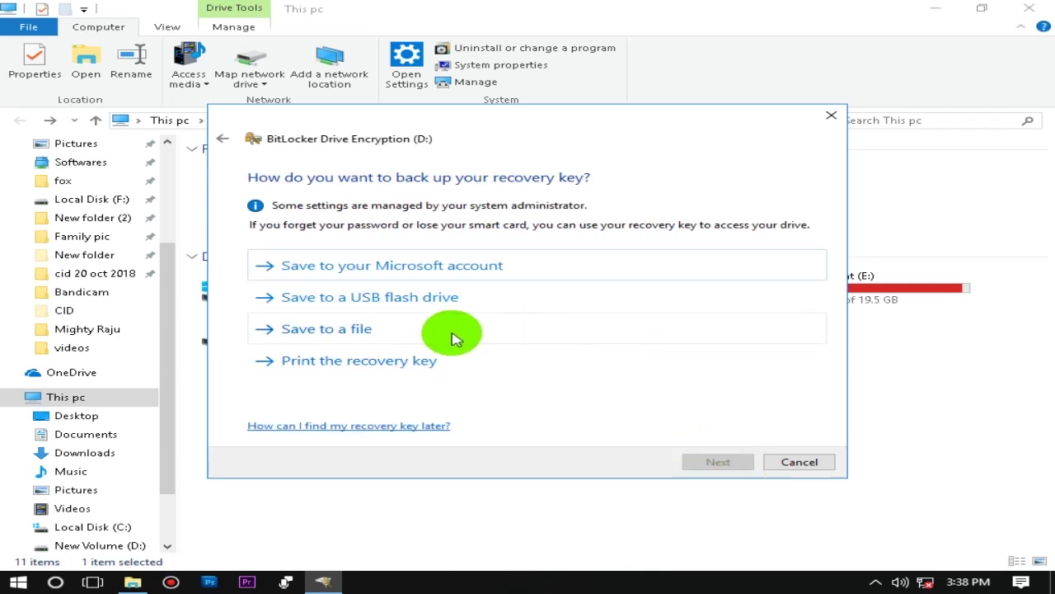
# Back up the BitLocker recovery key to a text file on the Desktop.
pyautogui.click(405, 340)
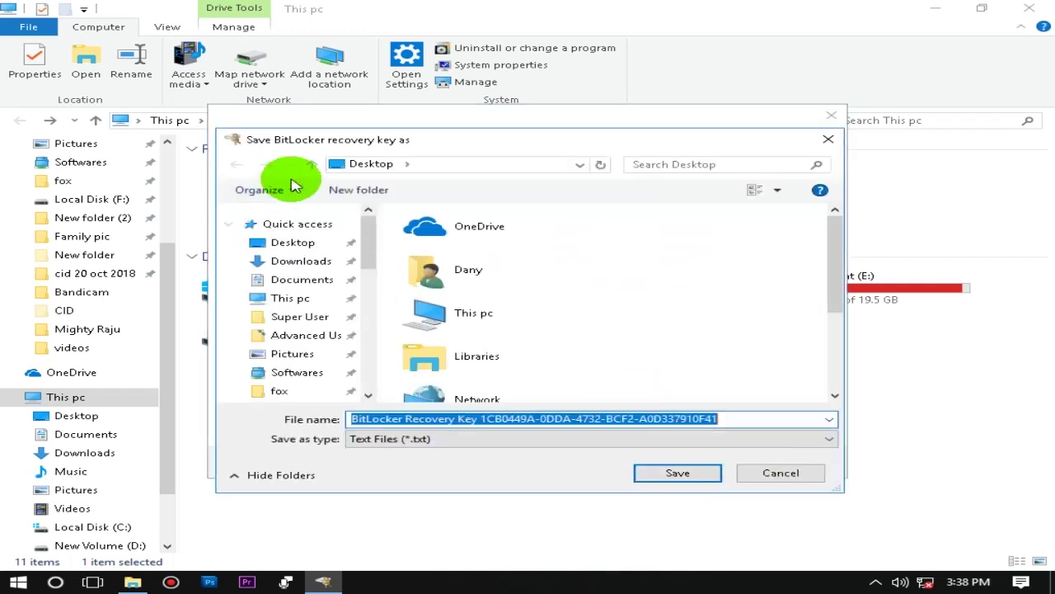
pyautogui.click(344, 239)
pyautogui.click(676, 537)
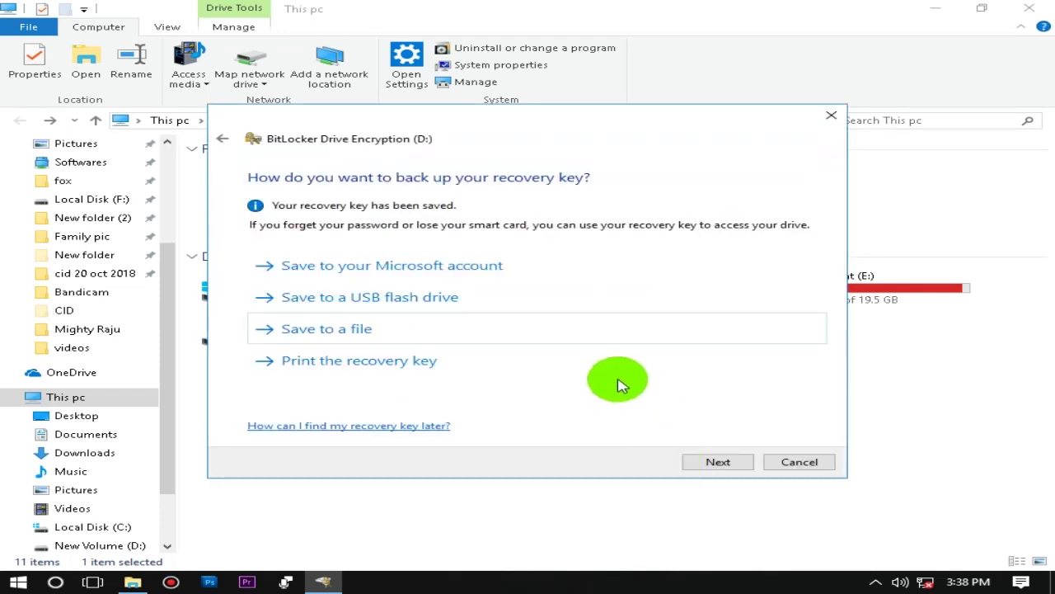
# Accept the remaining BitLocker setup options and start encrypting drive D:.
pyautogui.click(699, 463)
pyautogui.click(711, 462)
pyautogui.click(713, 463)
pyautogui.click(710, 464)
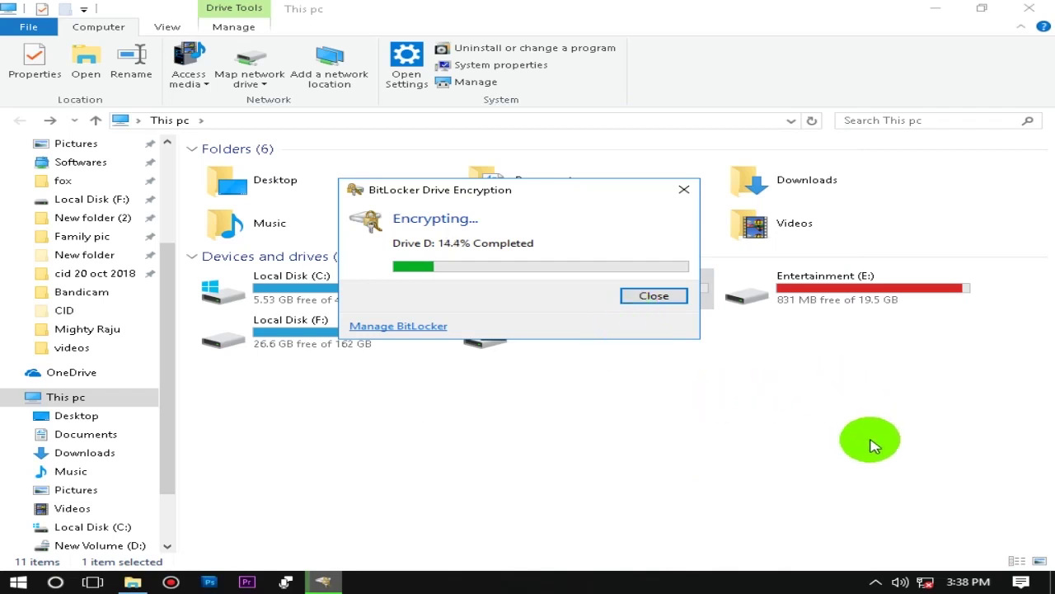
# Monitor the BitLocker encryption of drive D: over the desktop until it completes, and close the BitLocker window.
pyautogui.press('super+d')
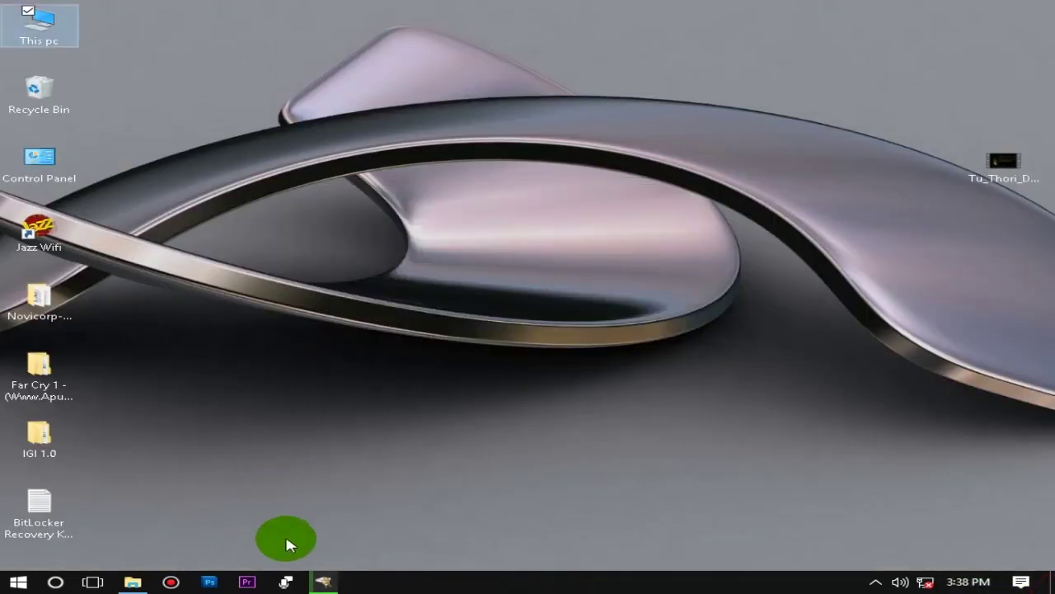
pyautogui.click(324, 577)
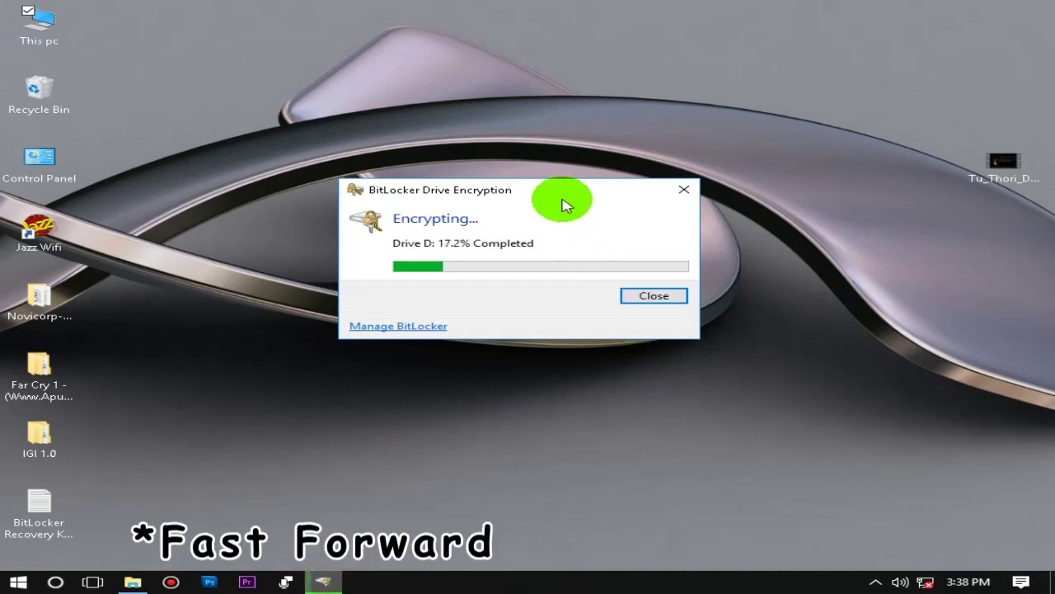
pyautogui.rightClick(326, 192)
pyautogui.click(363, 236)
pyautogui.rightClick(236, 234)
pyautogui.click(338, 336)
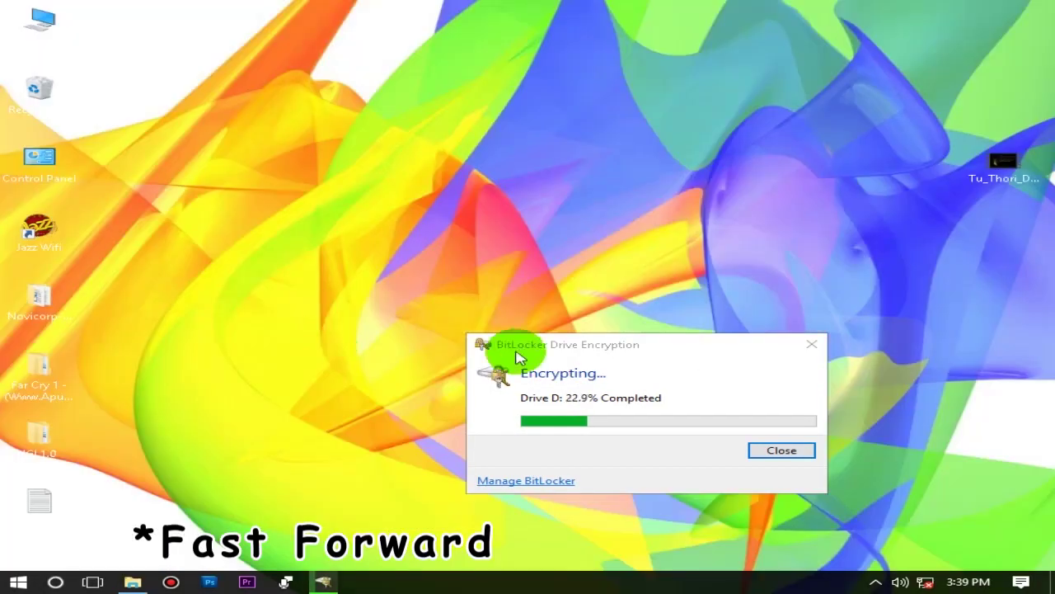
pyautogui.moveTo(577, 344); pyautogui.dragTo(424, 184)
pyautogui.rightClick(554, 366)
pyautogui.click(585, 484)
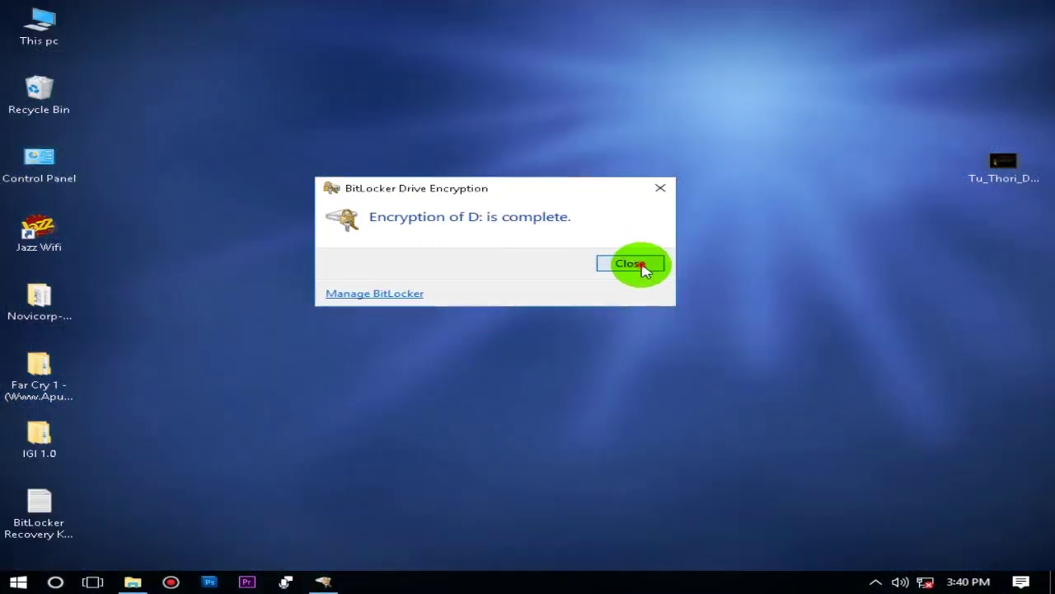
pyautogui.click(631, 262)
# Return to This pc, check that the encrypted New Volume (D:) opens, and close the window.
pyautogui.click(142, 577)
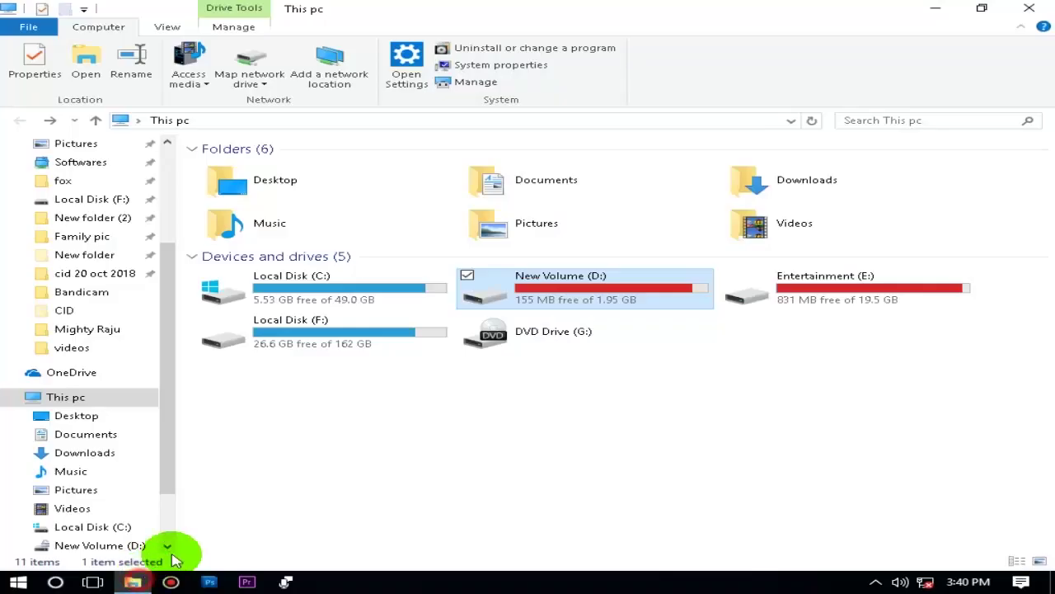
pyautogui.click(560, 438)
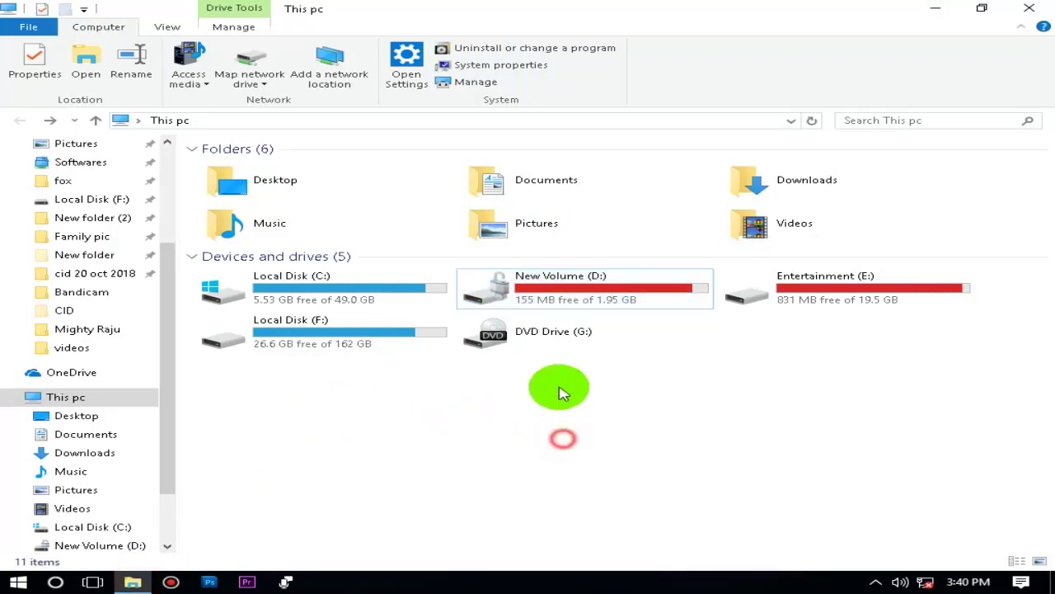
pyautogui.doubleClick(552, 305)
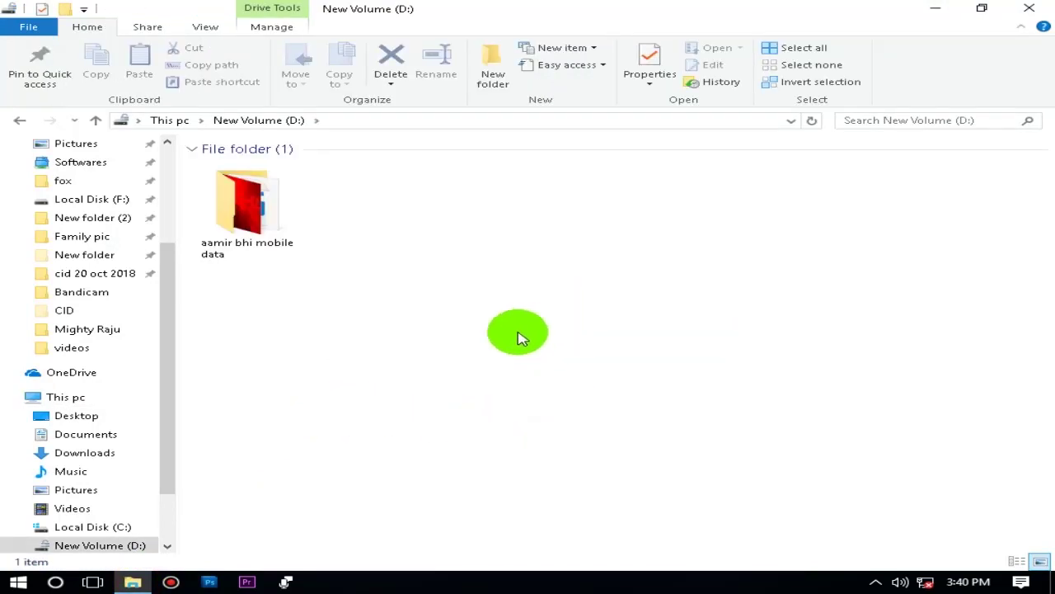
pyautogui.click(1031, 10)
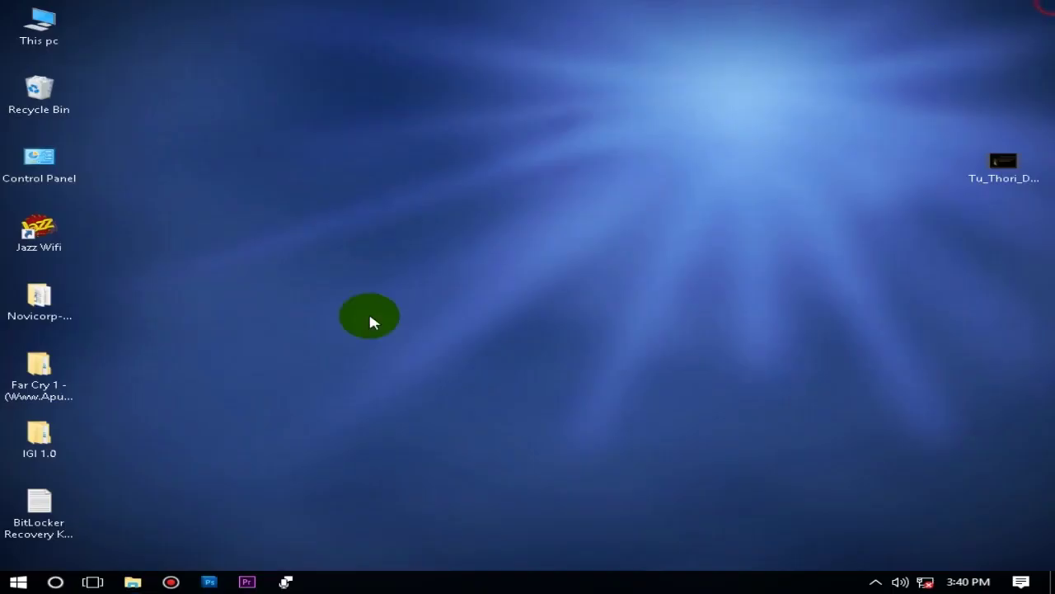
# Restart the PC.
pyautogui.click(6, 584)
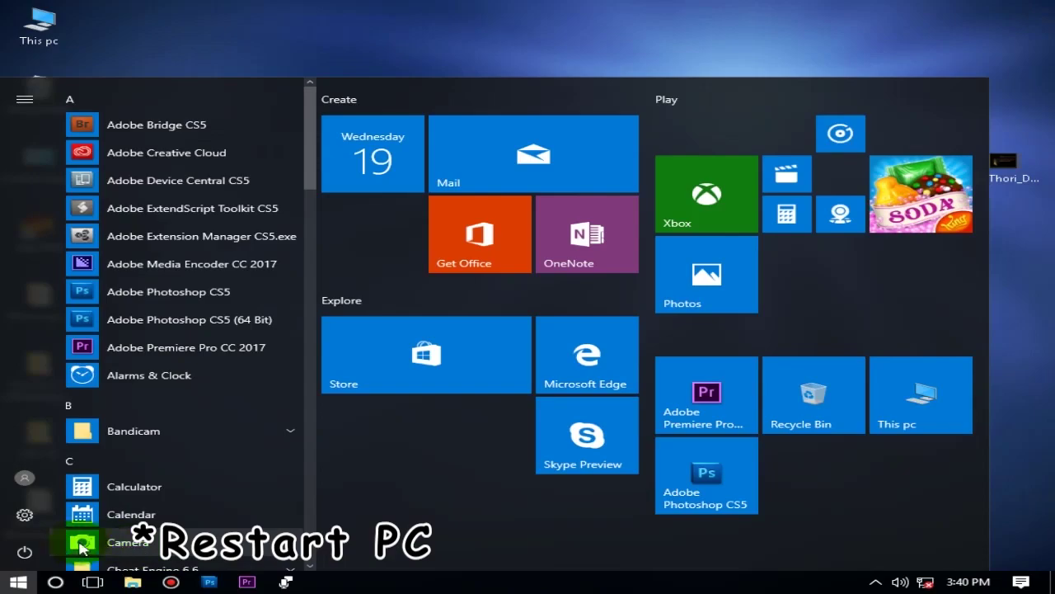
pyautogui.click(42, 548)
pyautogui.click(45, 511)
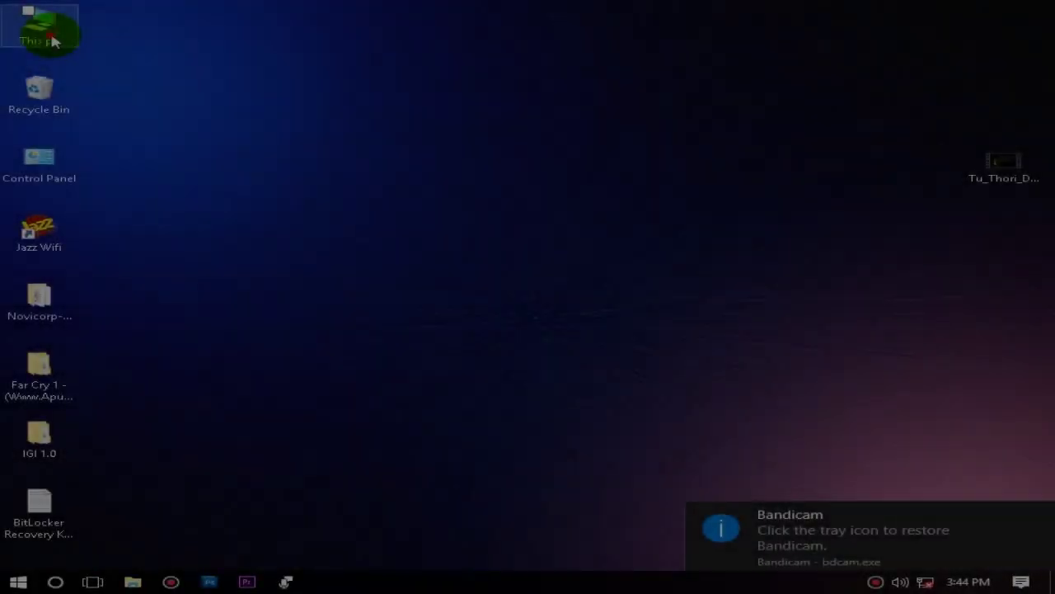
# Check drive D: in This pc, dismiss the Bandicam notification, and close the window.
pyautogui.doubleClick(45, 33)
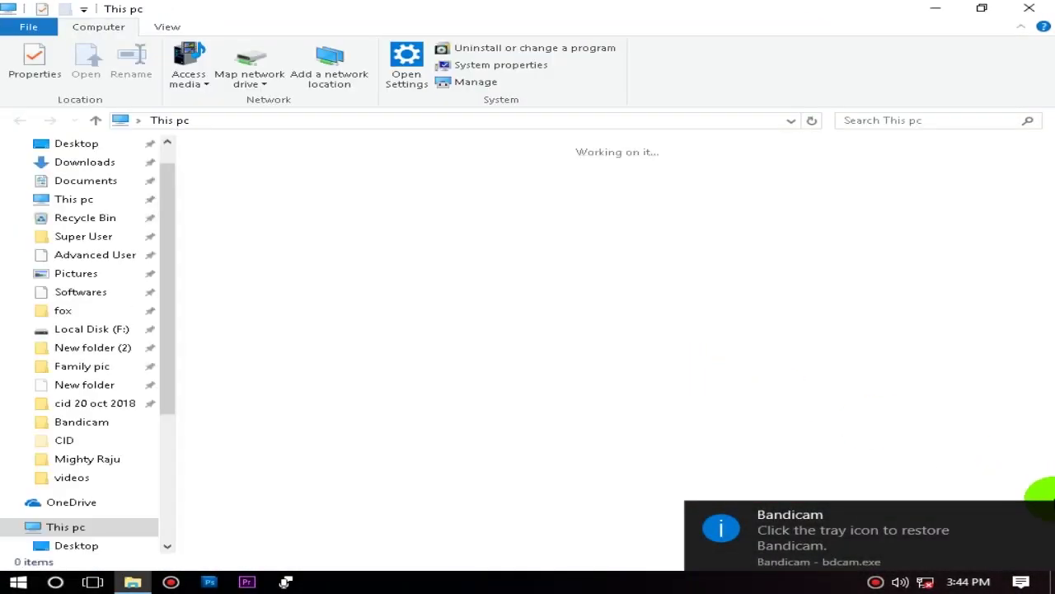
pyautogui.click(1037, 516)
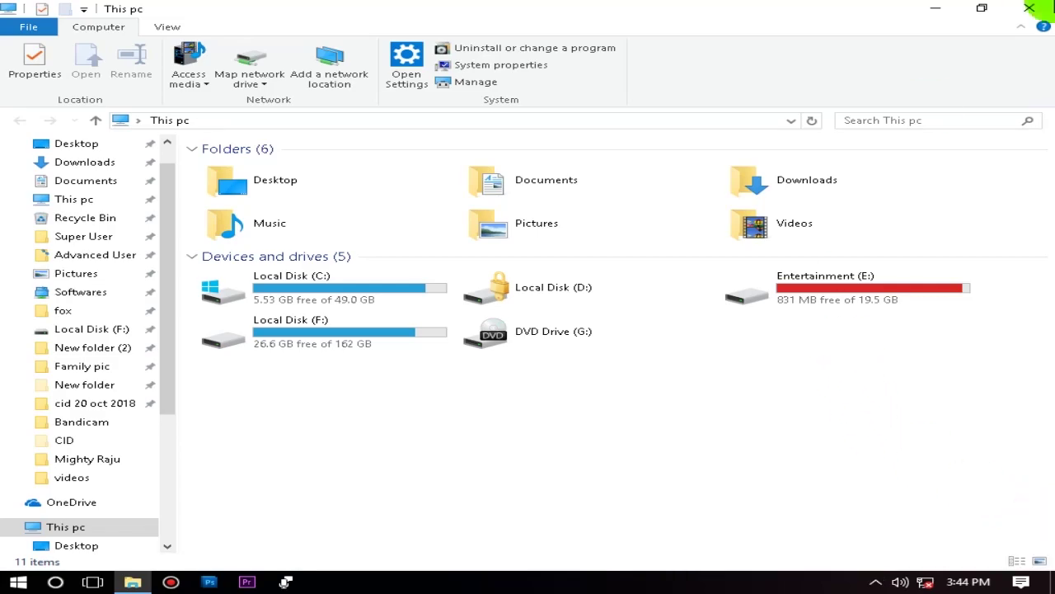
pyautogui.click(1030, 8)
# Reopen This pc and unlock Local Disk (D:) by supplying its BitLocker password.
pyautogui.doubleClick(37, 37)
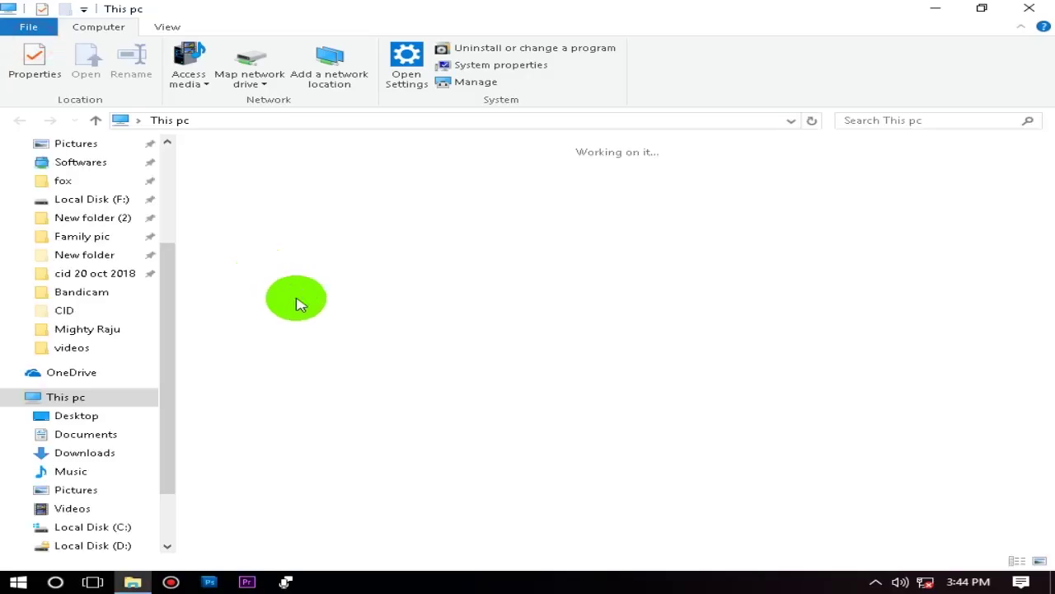
pyautogui.doubleClick(536, 285)
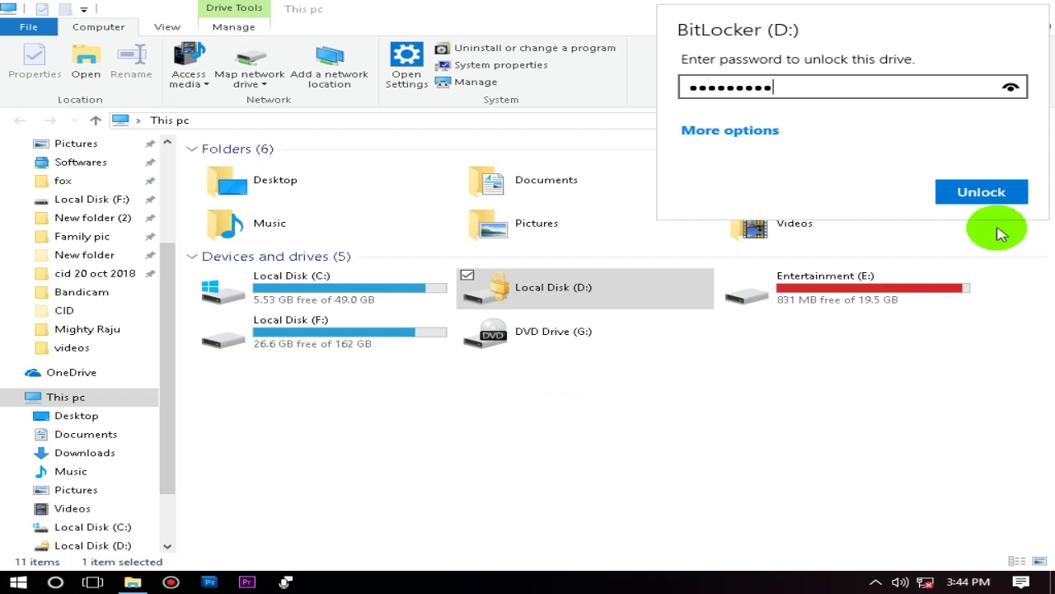
pyautogui.click(981, 201)
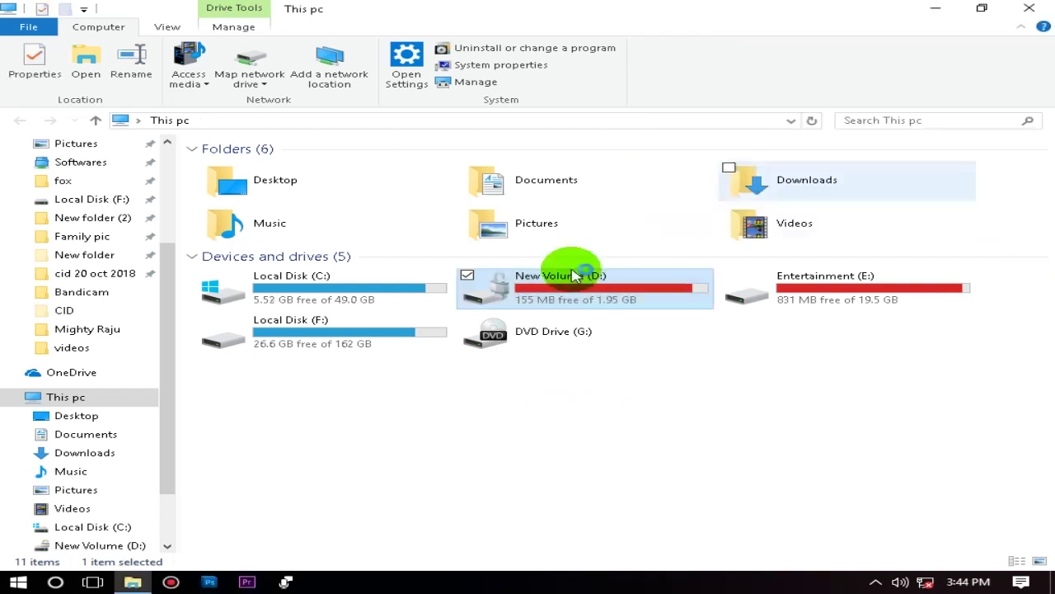
# View the contents of the unlocked New Volume (D:), close the window, and refresh the desktop.
pyautogui.doubleClick(579, 285)
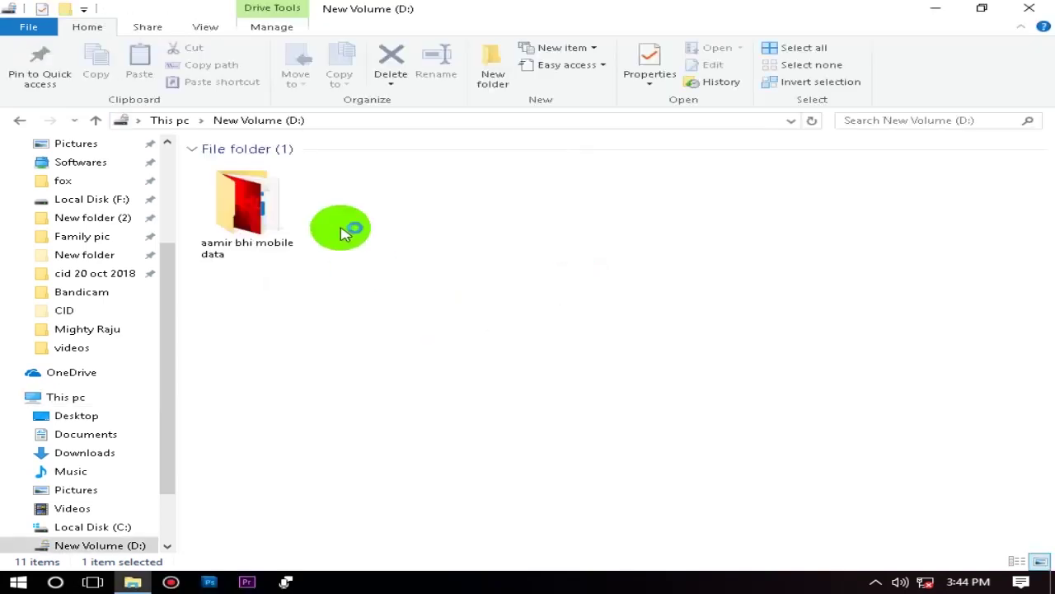
pyautogui.click(14, 121)
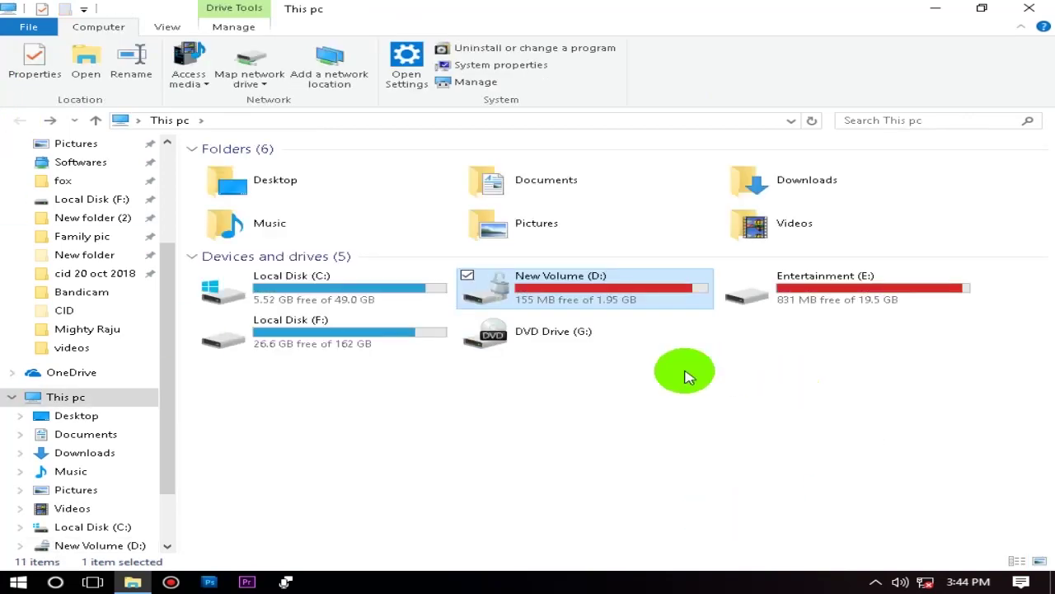
pyautogui.click(1029, 8)
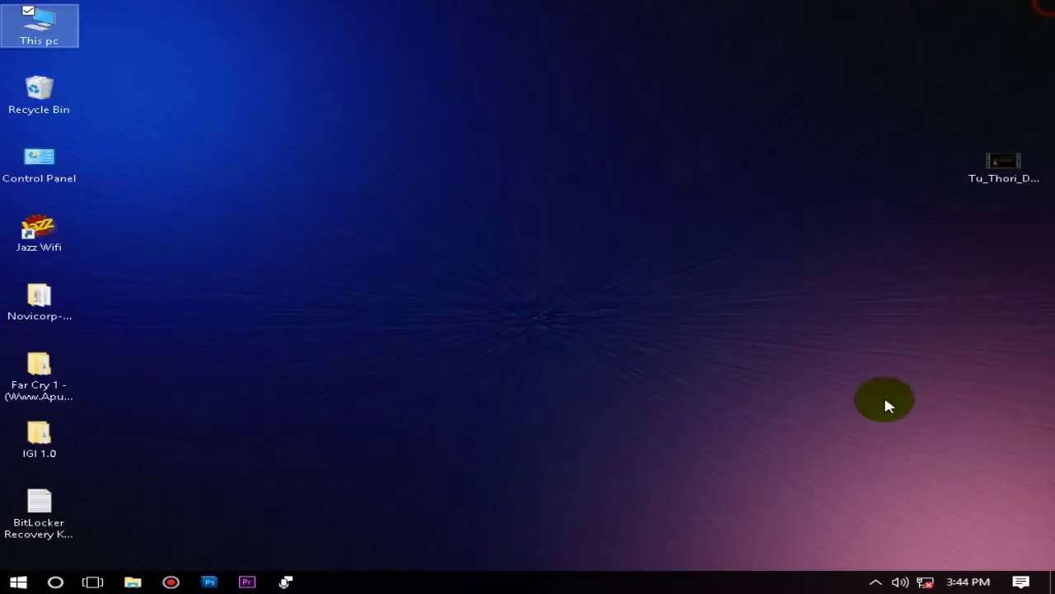
pyautogui.rightClick(553, 311)
pyautogui.click(587, 350)
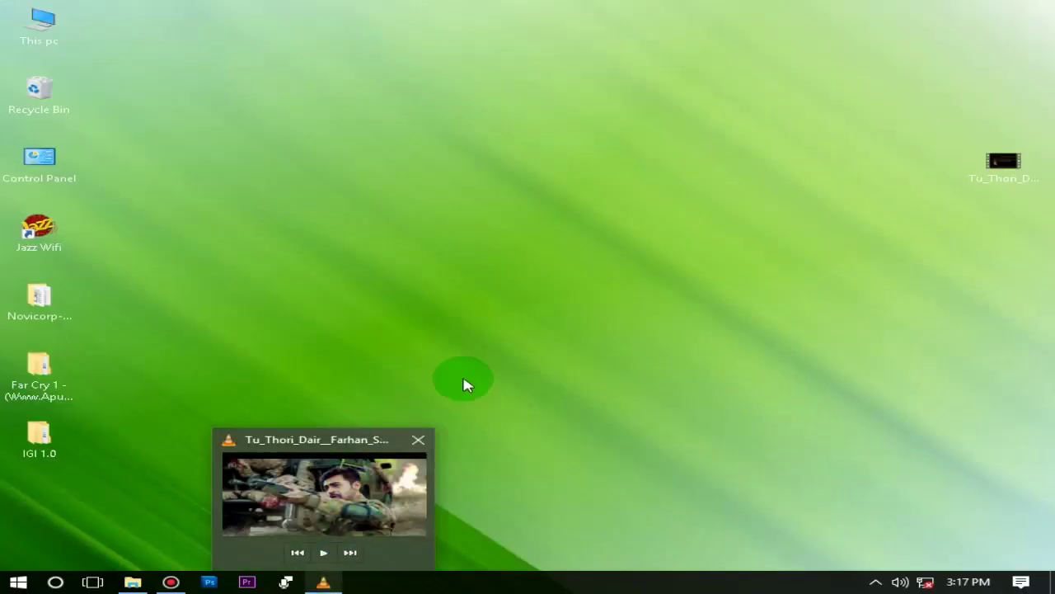
# Refresh the desktop and bring the paused Tu_Thori_Dair video back up in VLC.
pyautogui.rightClick(663, 304)
pyautogui.click(745, 354)
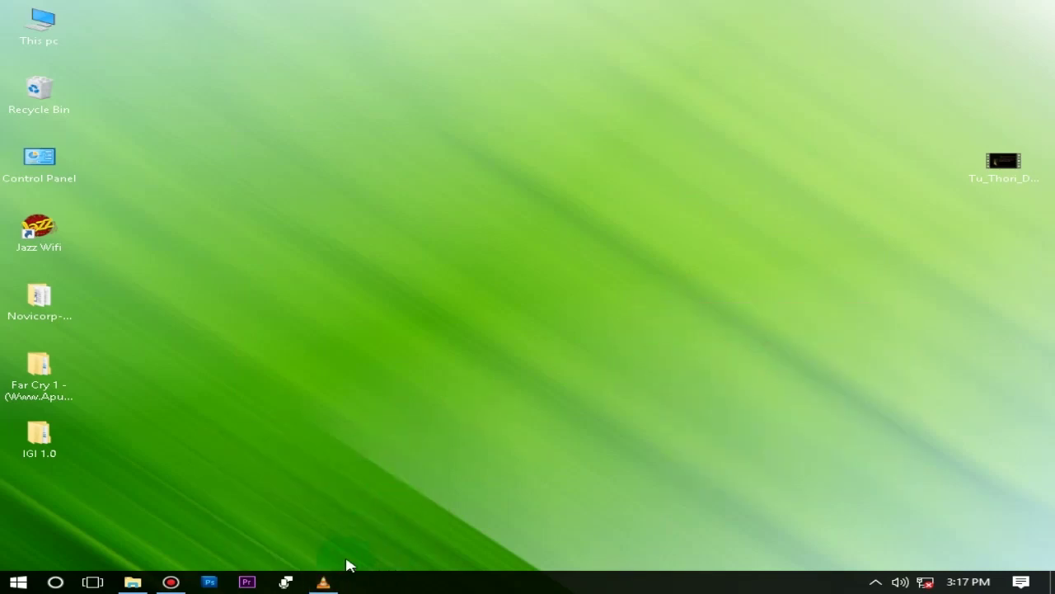
pyautogui.click(324, 582)
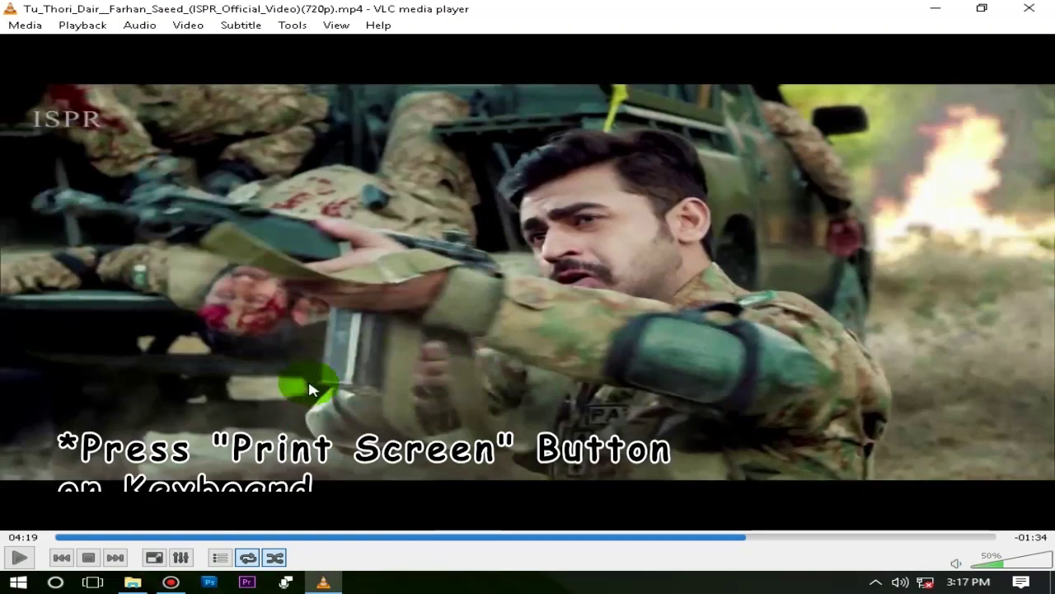
# Switch to Paint with a blank canvas and zoom out to 25%.
pyautogui.press('super')
pyautogui.write('paint')
pyautogui.press('Return')
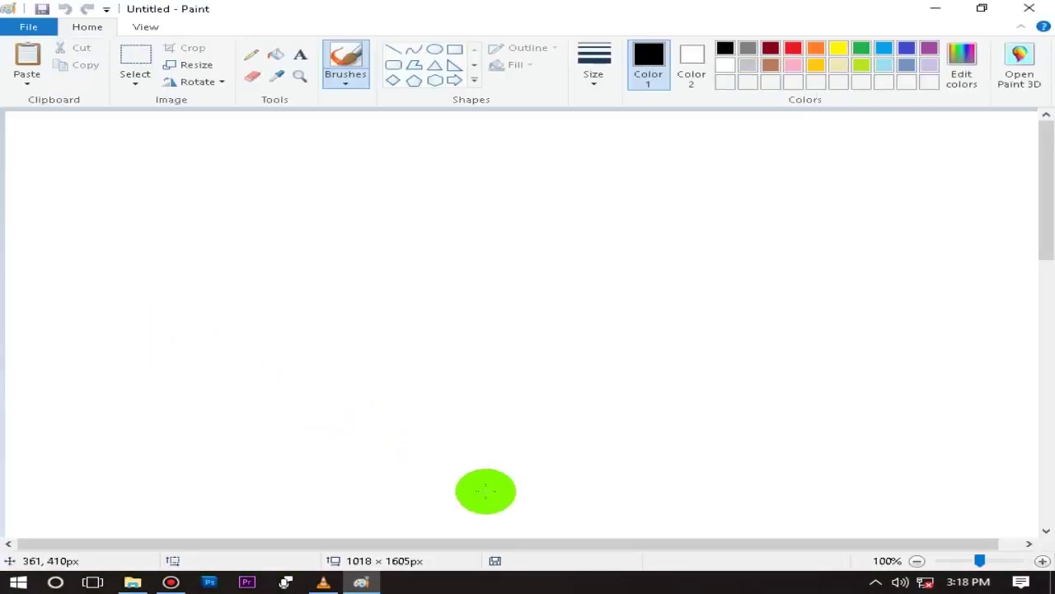
pyautogui.click(916, 560)
pyautogui.click(916, 560)
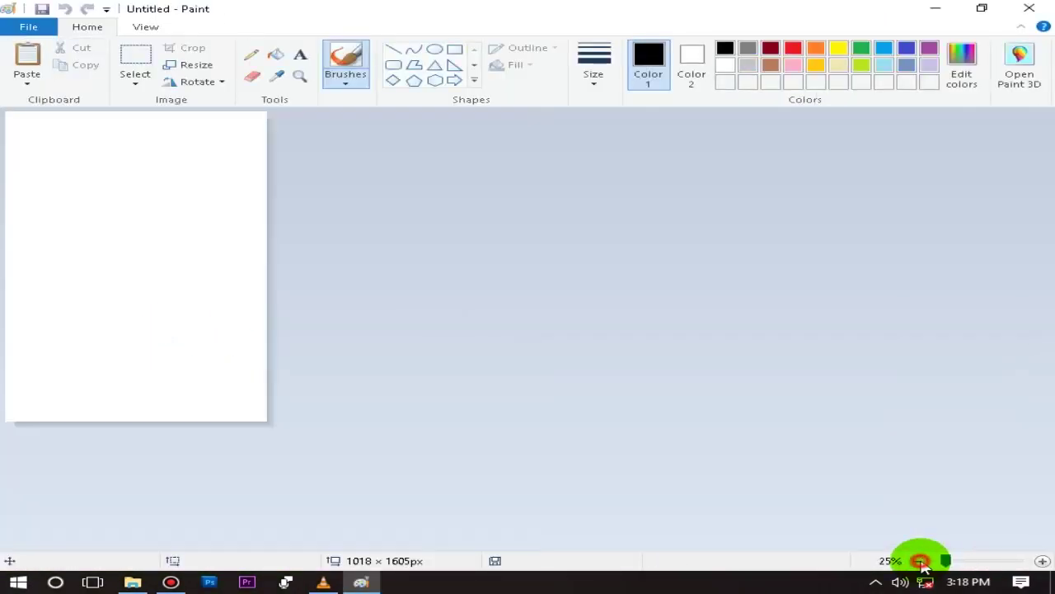
# Resize the blank canvas to 1024 × 740 px, paste the captured video screenshot into it, and deselect the image.
pyautogui.moveTo(271, 423); pyautogui.dragTo(271, 256)
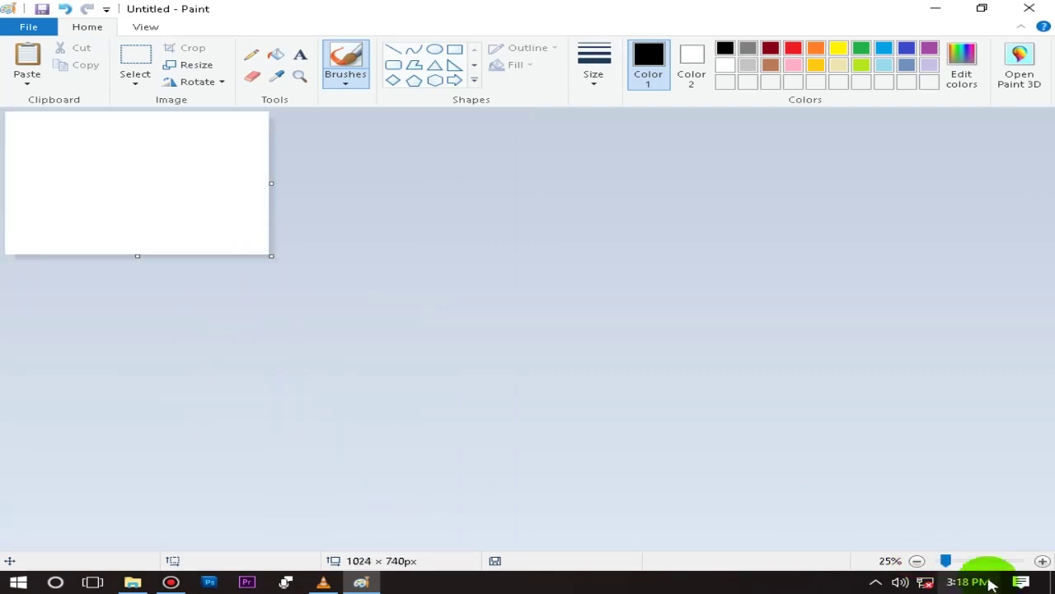
pyautogui.click(1041, 561)
pyautogui.click(1041, 560)
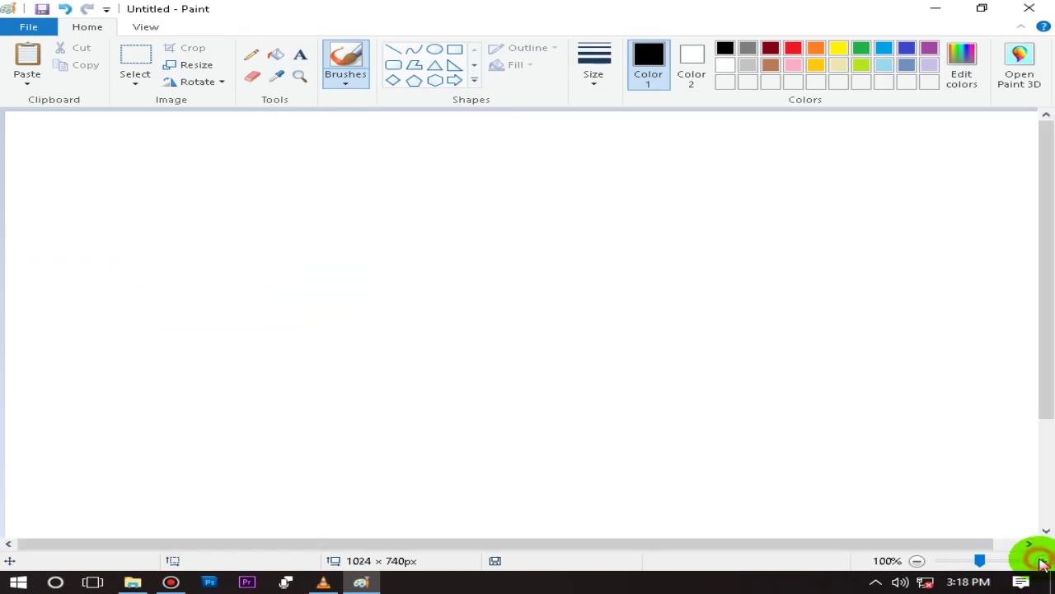
pyautogui.click(921, 560)
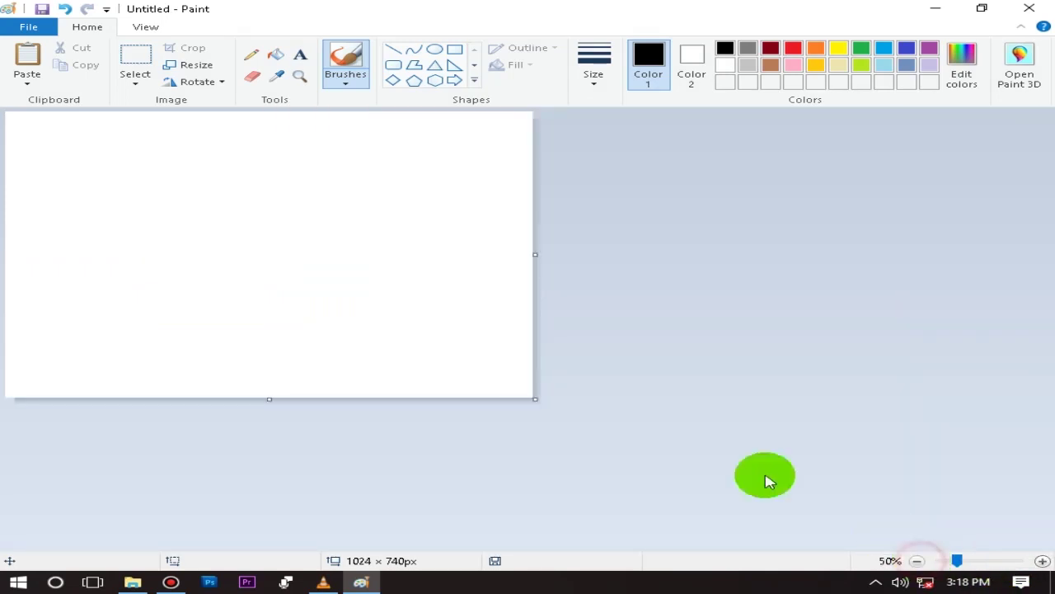
pyautogui.hotkey('ctrl', 'v')
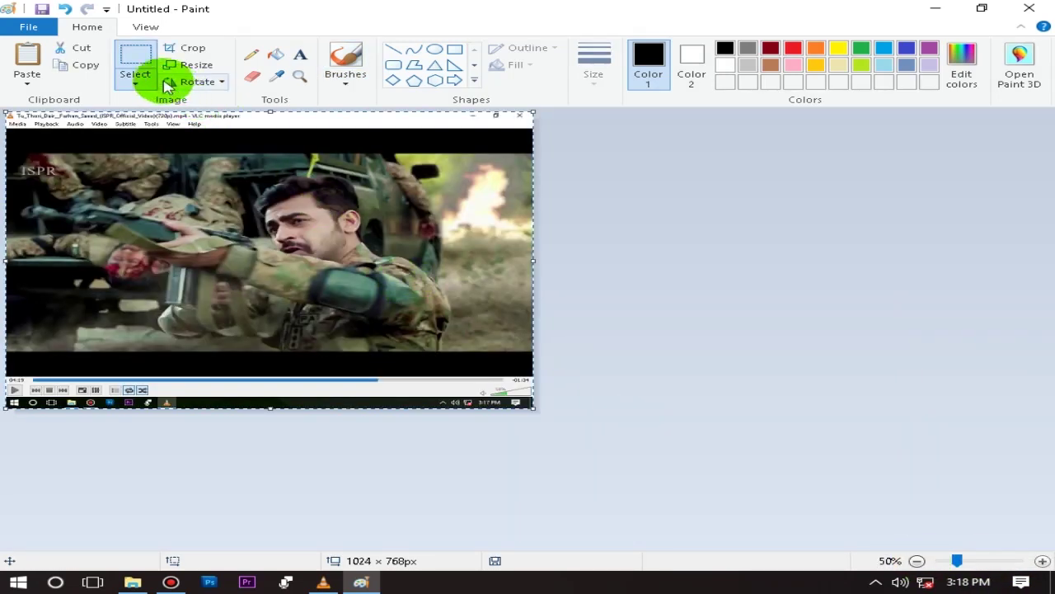
pyautogui.click(137, 56)
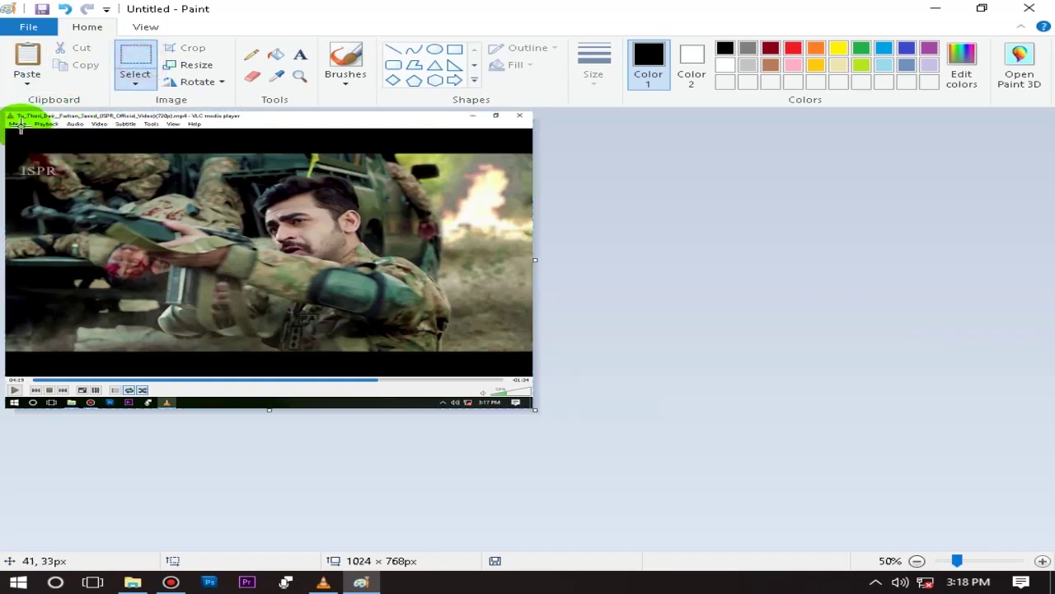
# Save the pasted screenshot to the Desktop as a PNG named Untitled.
pyautogui.click(43, 11)
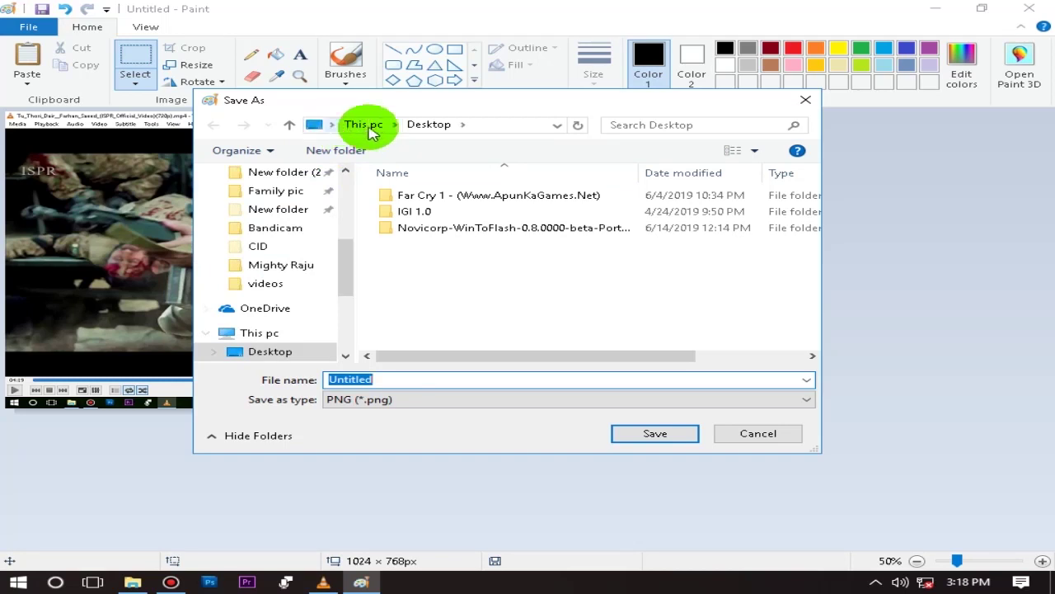
pyautogui.moveTo(348, 251); pyautogui.dragTo(349, 165)
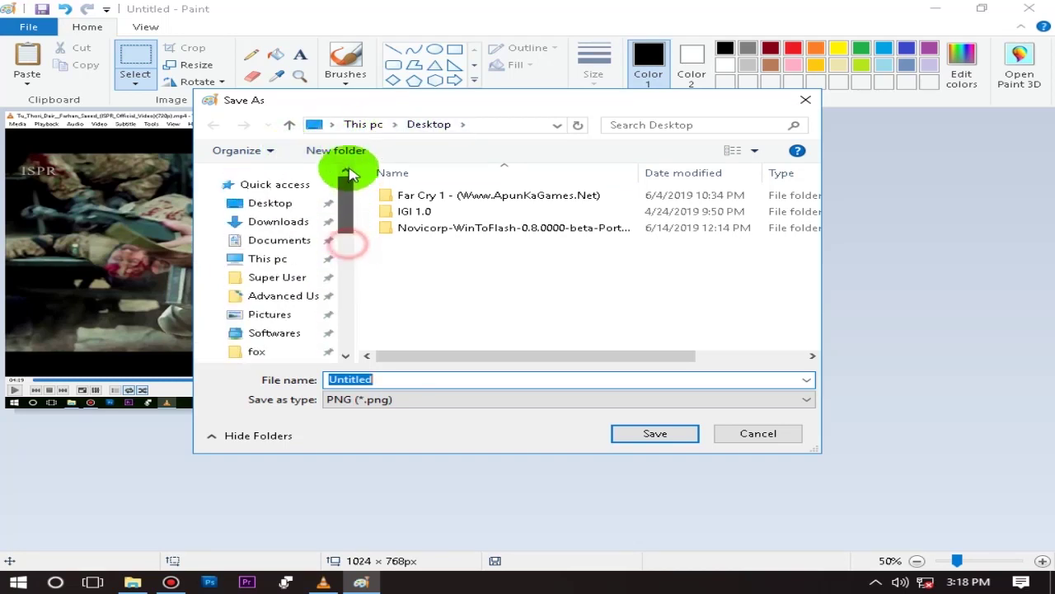
pyautogui.click(264, 202)
pyautogui.click(396, 377)
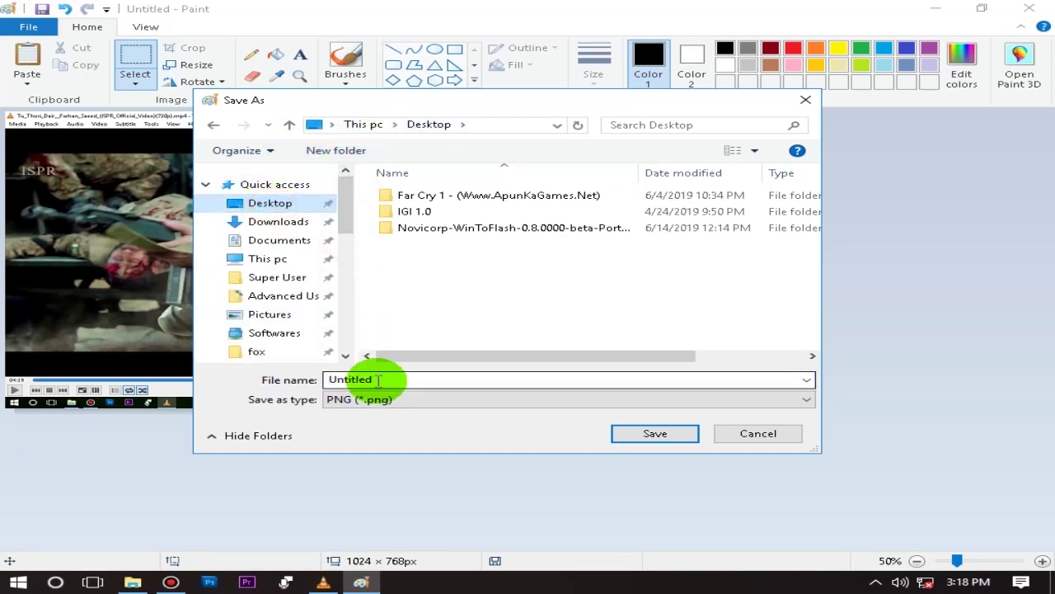
pyautogui.click(632, 435)
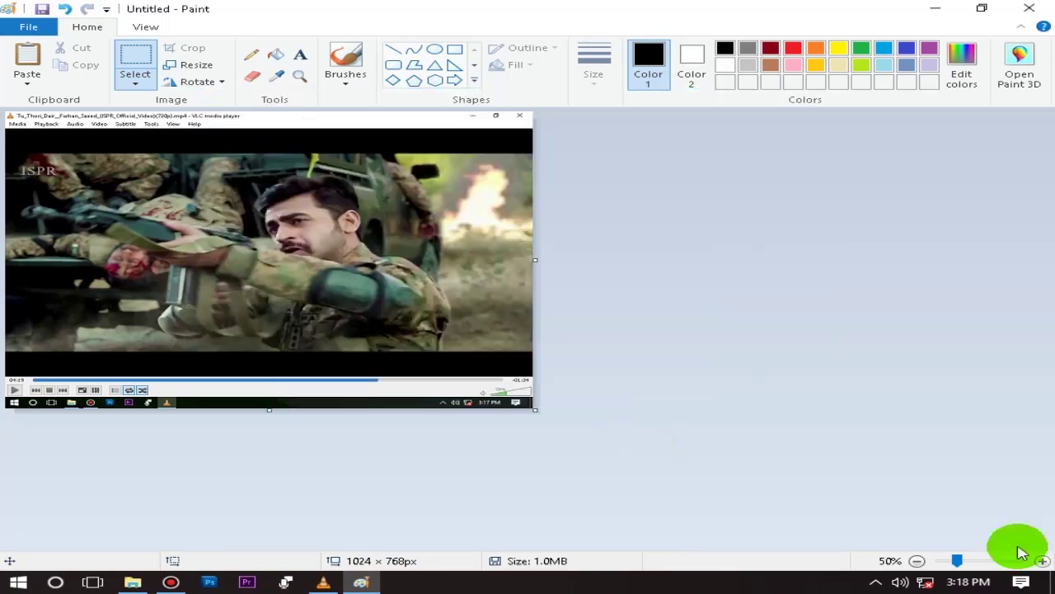
# Go to the desktop, view the saved Untitled image in Photos, and close it.
pyautogui.click(1053, 581)
pyautogui.doubleClick(26, 516)
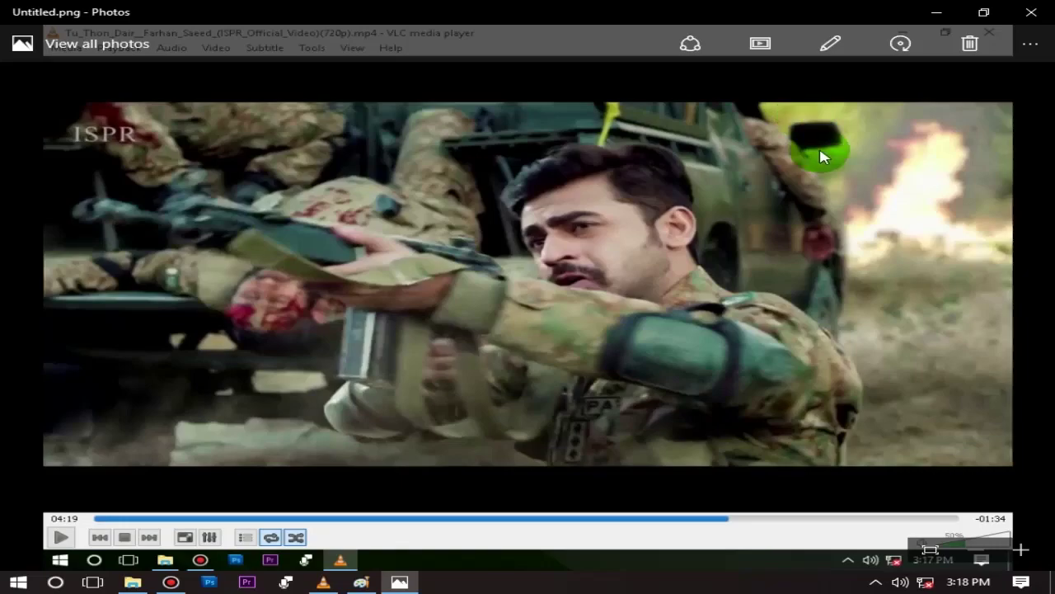
pyautogui.click(1023, 12)
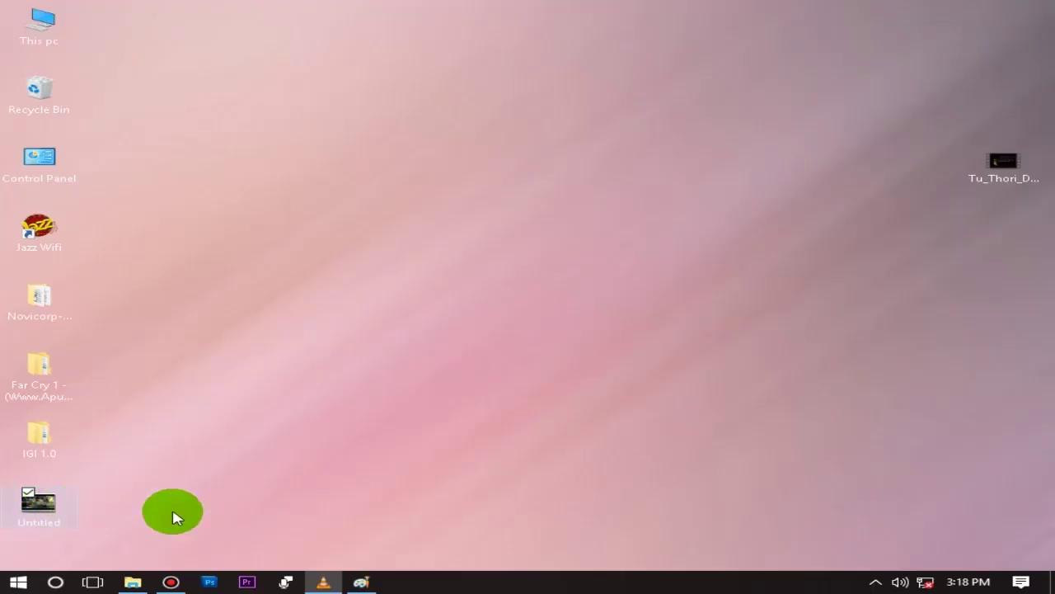
# Bring the paused video back up in VLC and launch the Snipping Tool over it.
pyautogui.click(333, 586)
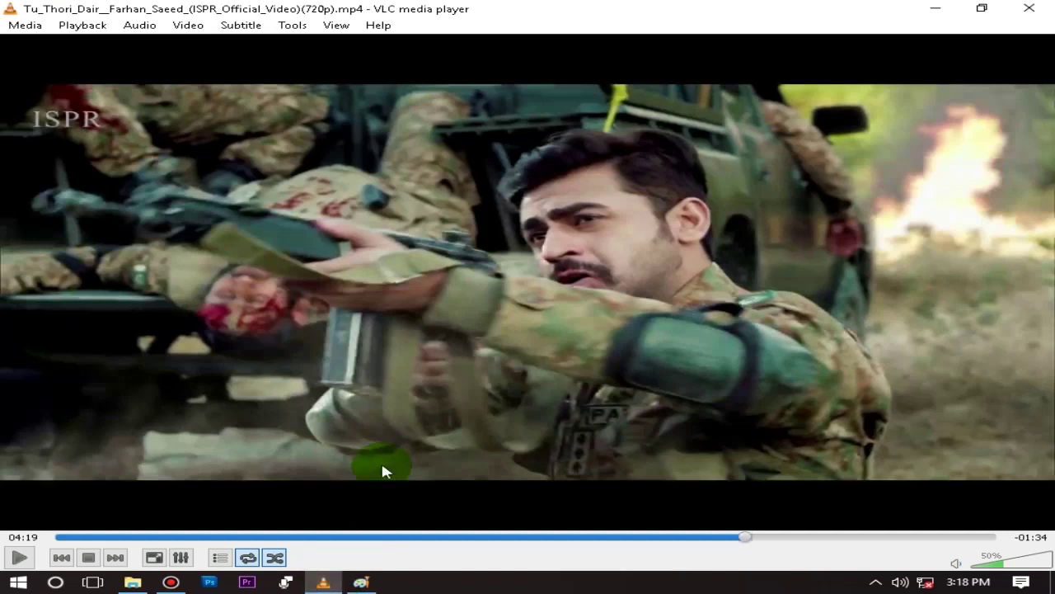
pyautogui.press('super')
pyautogui.write('sni')
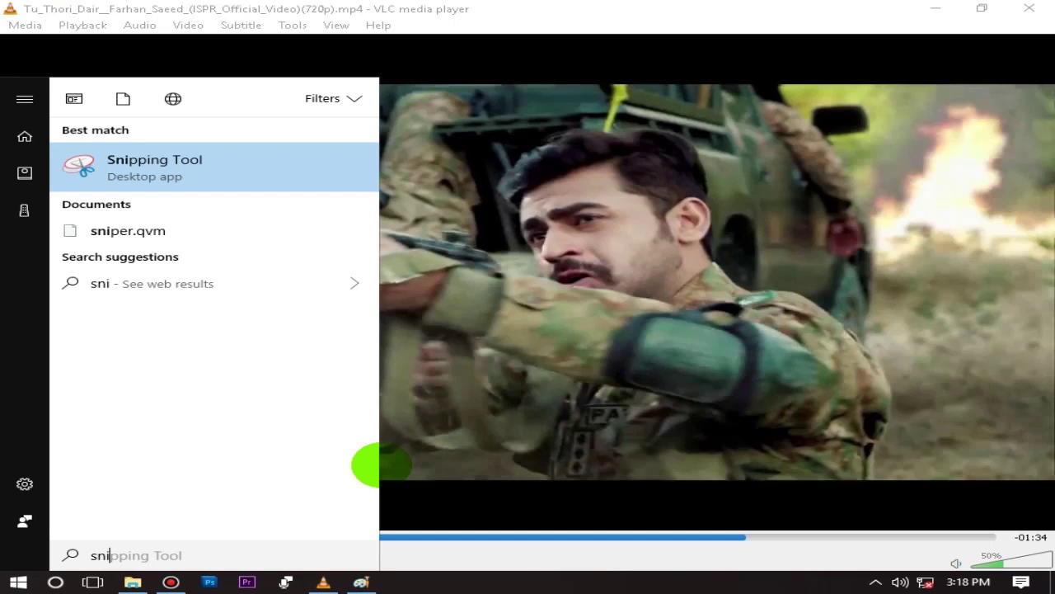
pyautogui.press('Return')
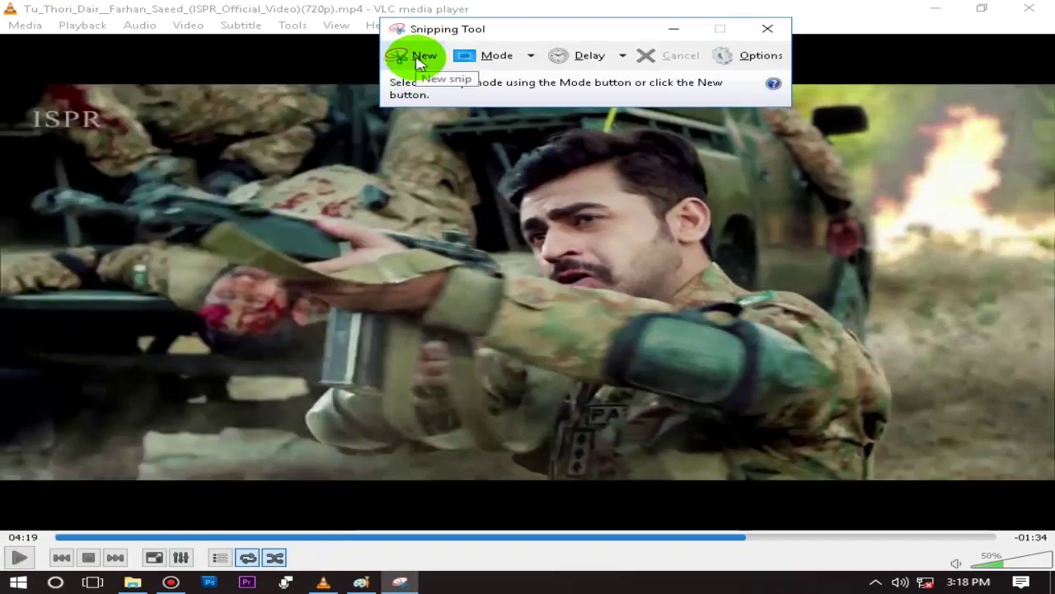
# Capture a rectangular snip of the soldier and most of the surrounding video frame.
pyautogui.click(530, 56)
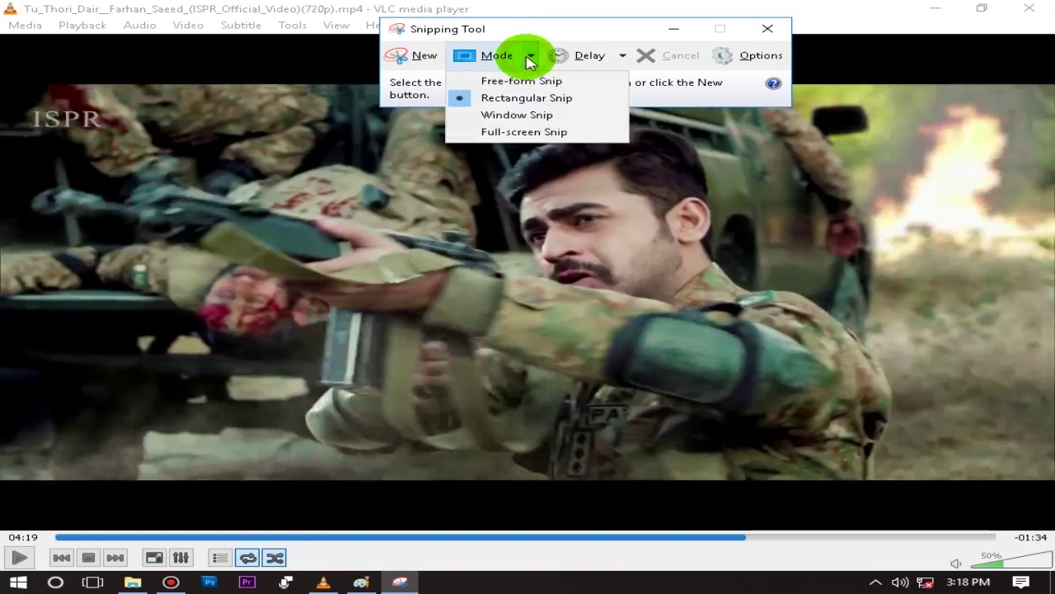
pyautogui.click(414, 56)
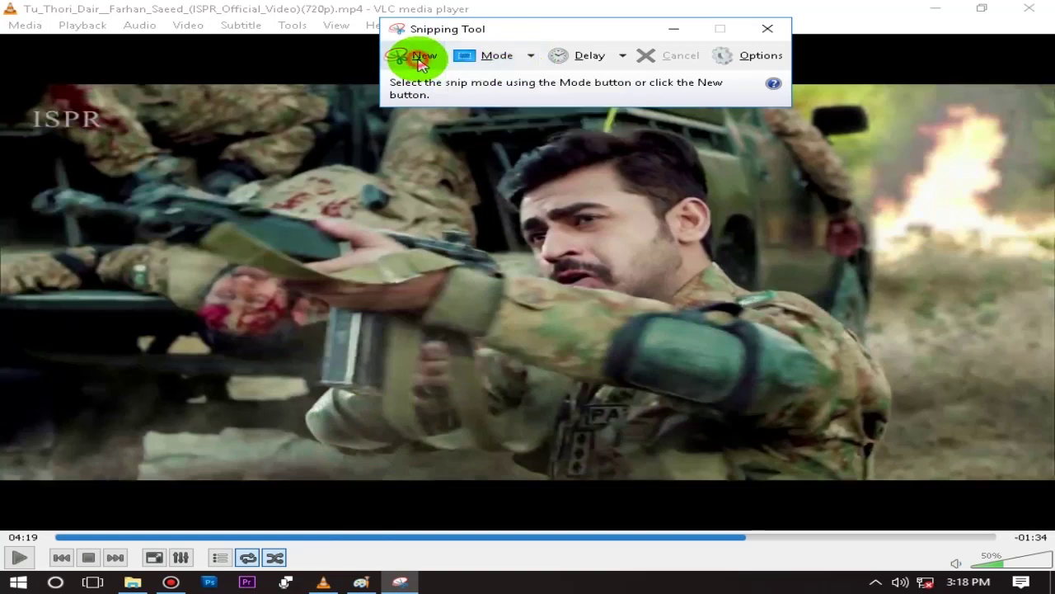
pyautogui.click(415, 57)
pyautogui.moveTo(196, 117); pyautogui.dragTo(925, 470)
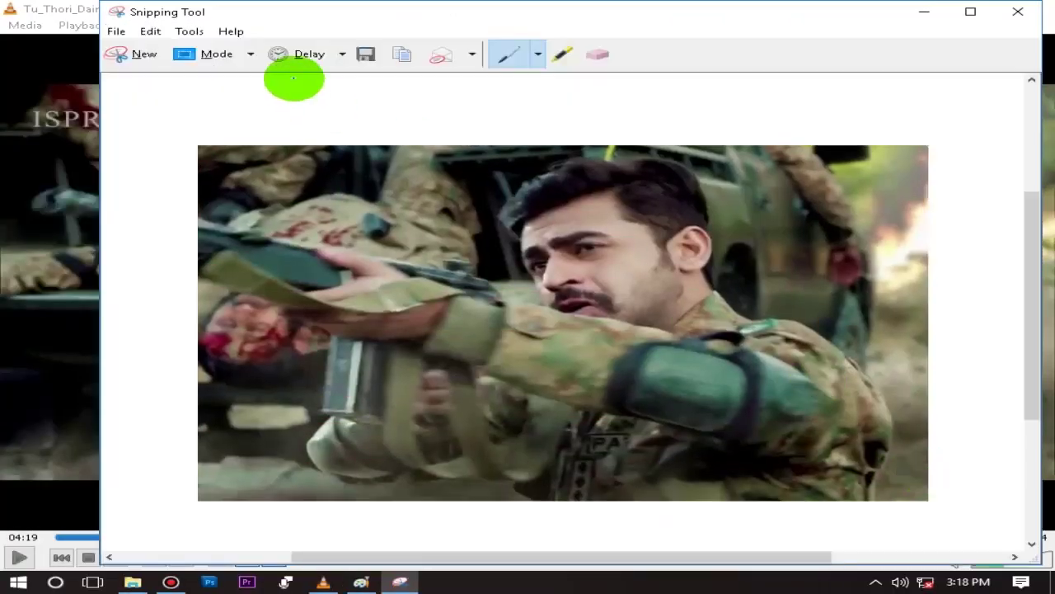
# Save the snip to the Desktop as a PNG named Capture and close the Snipping Tool.
pyautogui.click(366, 56)
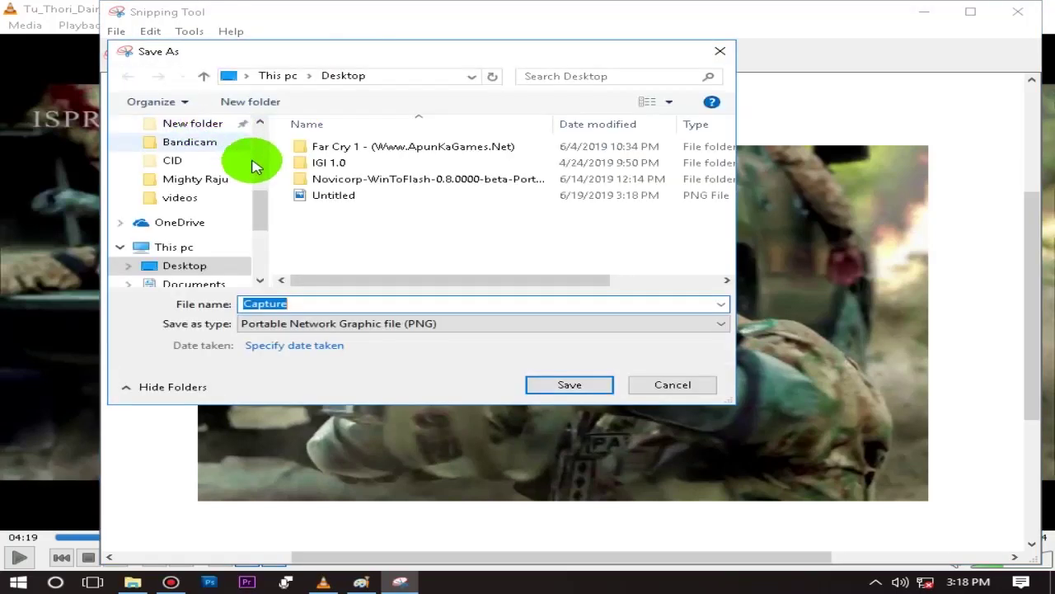
pyautogui.moveTo(256, 205); pyautogui.dragTo(254, 123)
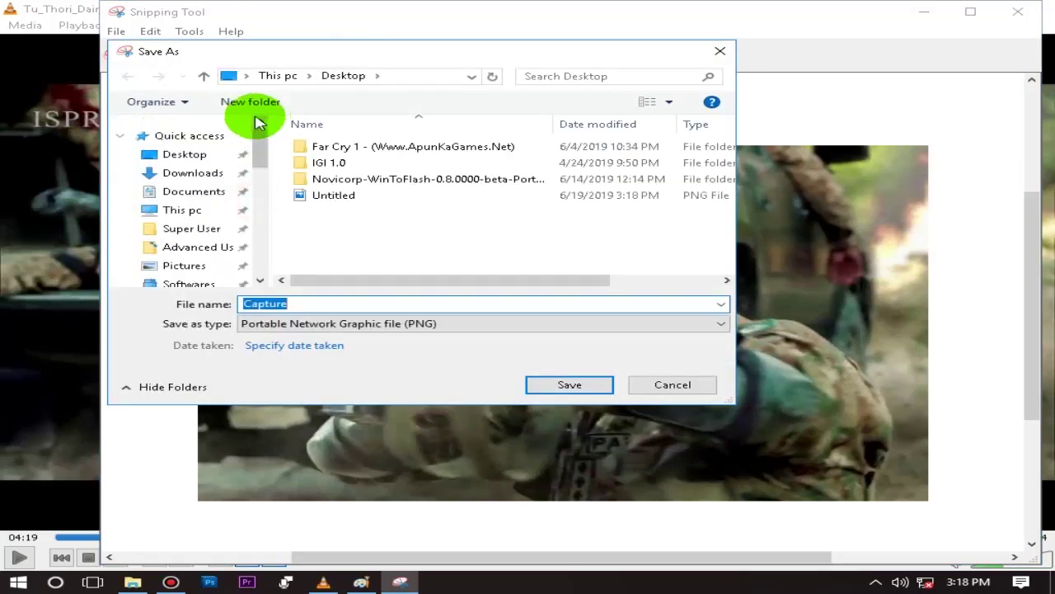
pyautogui.click(201, 155)
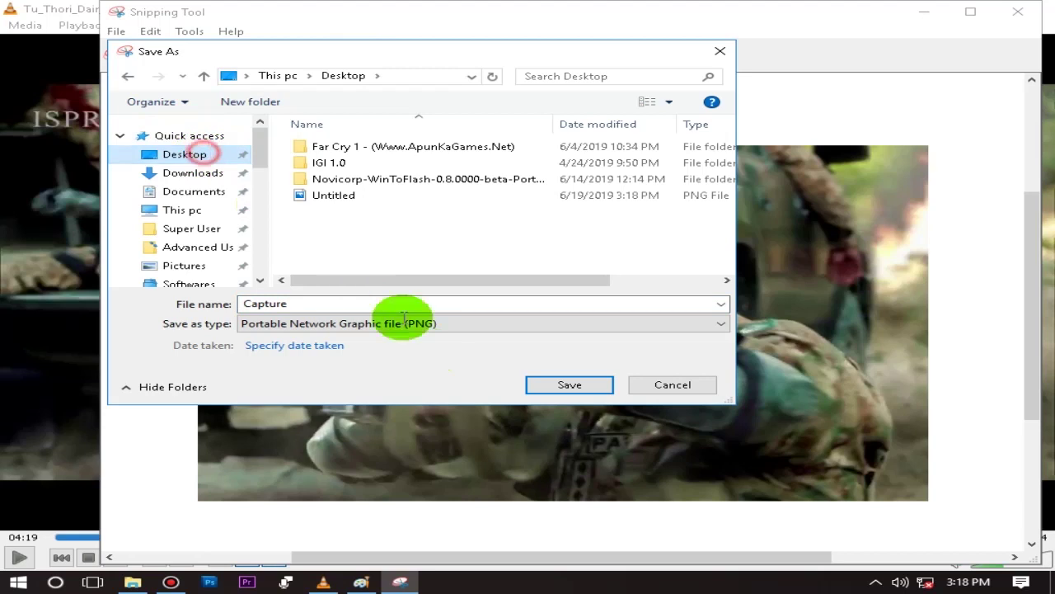
pyautogui.click(548, 384)
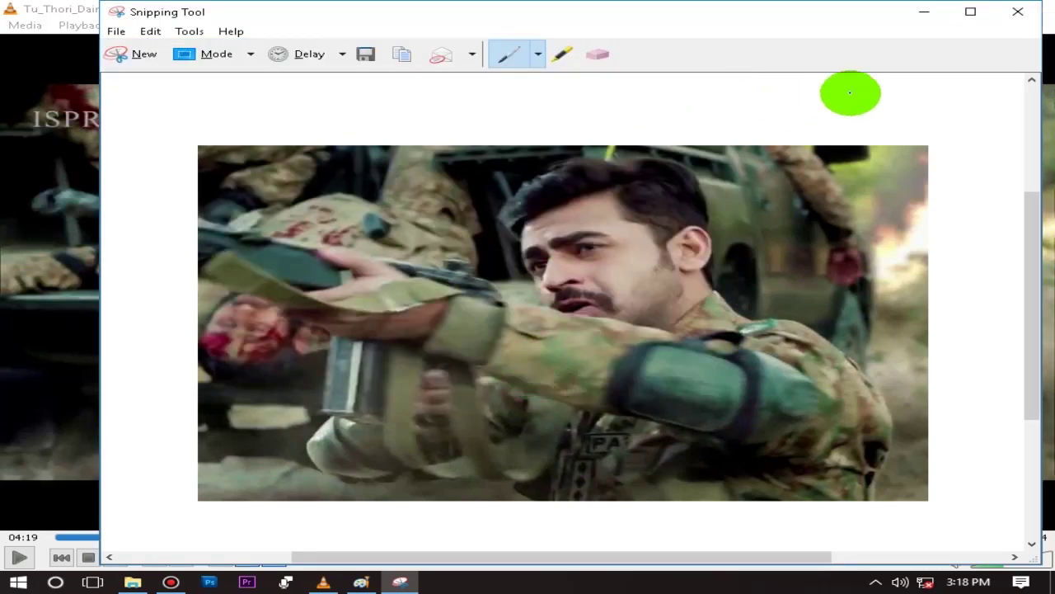
pyautogui.click(1012, 19)
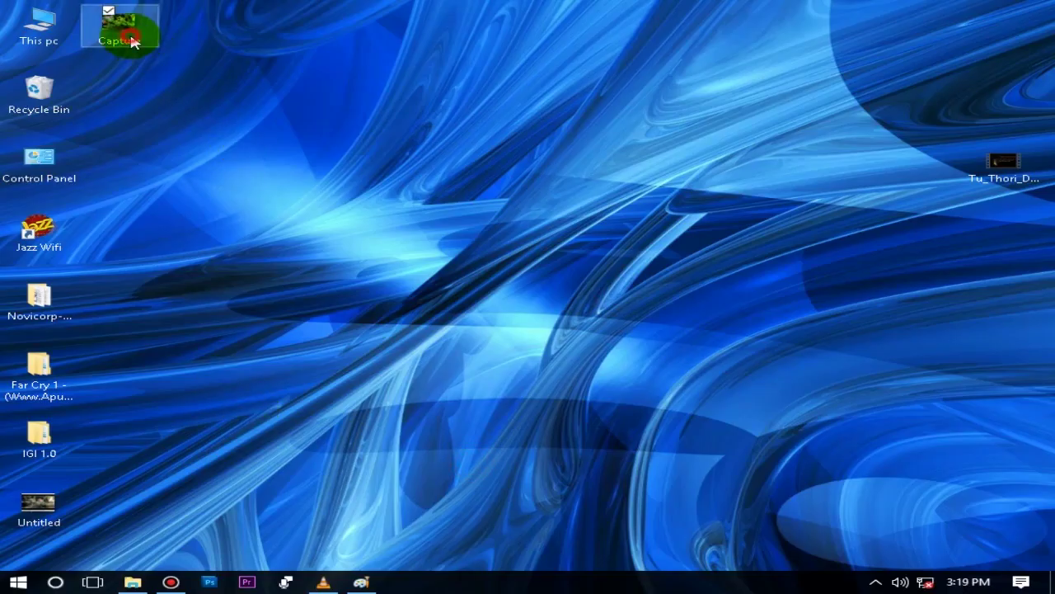
# View the Capture image from the desktop in Photos and close it.
pyautogui.doubleClick(123, 33)
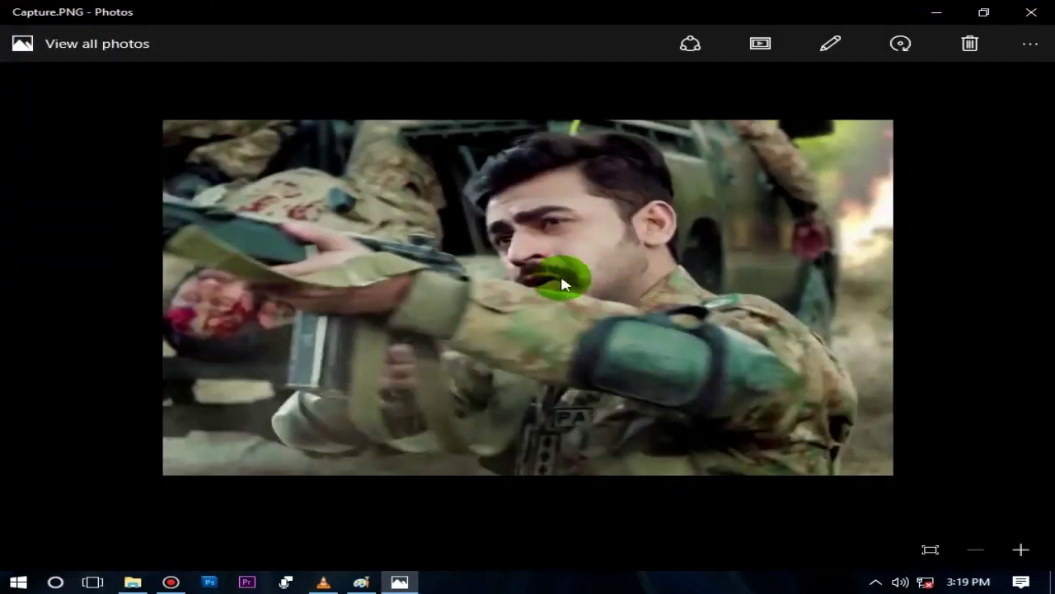
pyautogui.click(1031, 11)
pyautogui.click(481, 391)
# Return to the paused video in VLC, enable the Advanced Controls, and take a snapshot of the current frame.
pyautogui.click(323, 582)
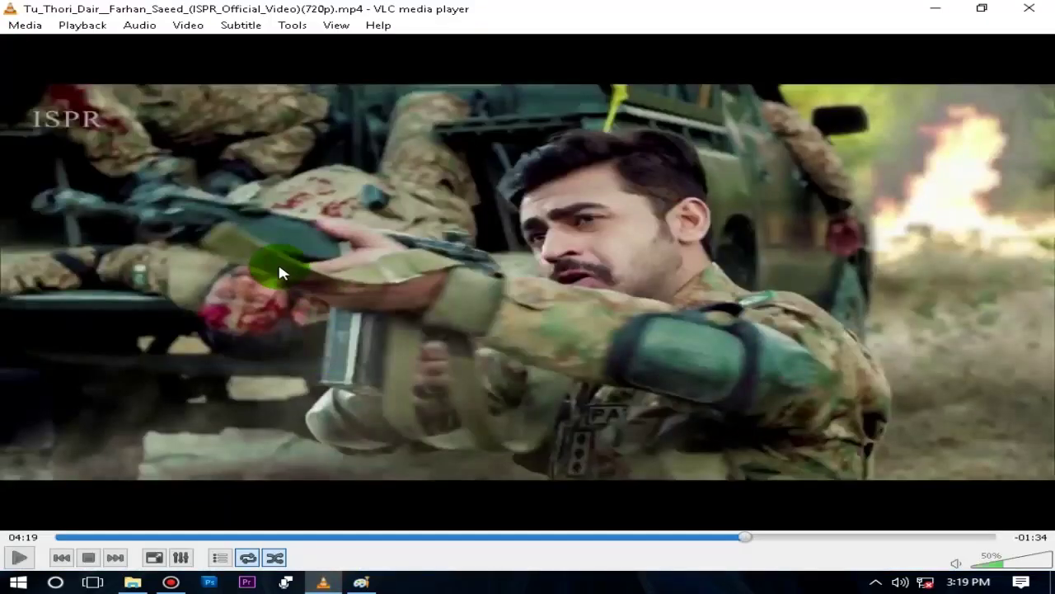
pyautogui.click(333, 26)
pyautogui.click(367, 136)
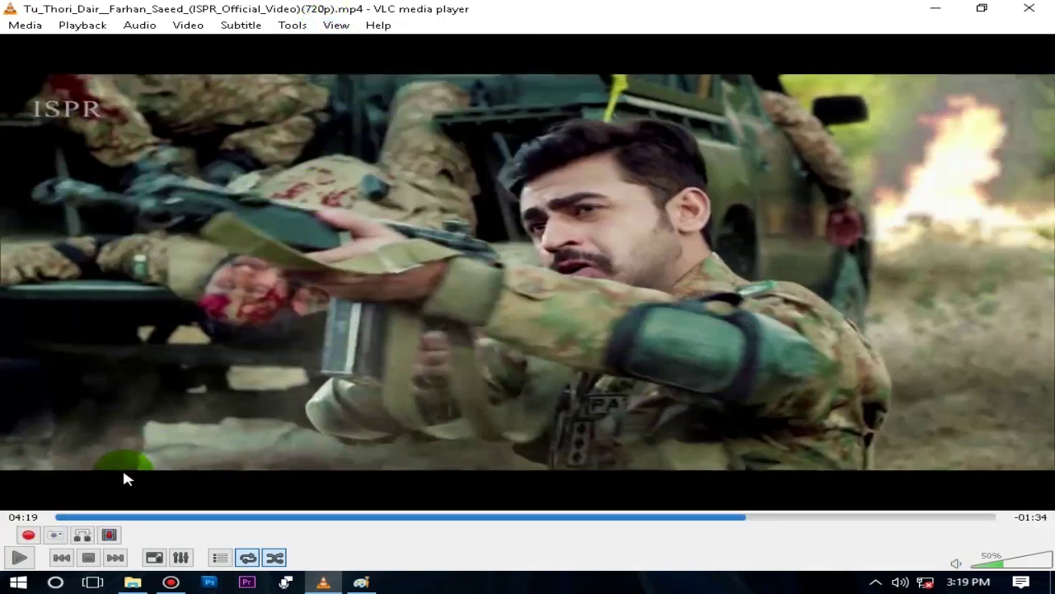
pyautogui.click(29, 535)
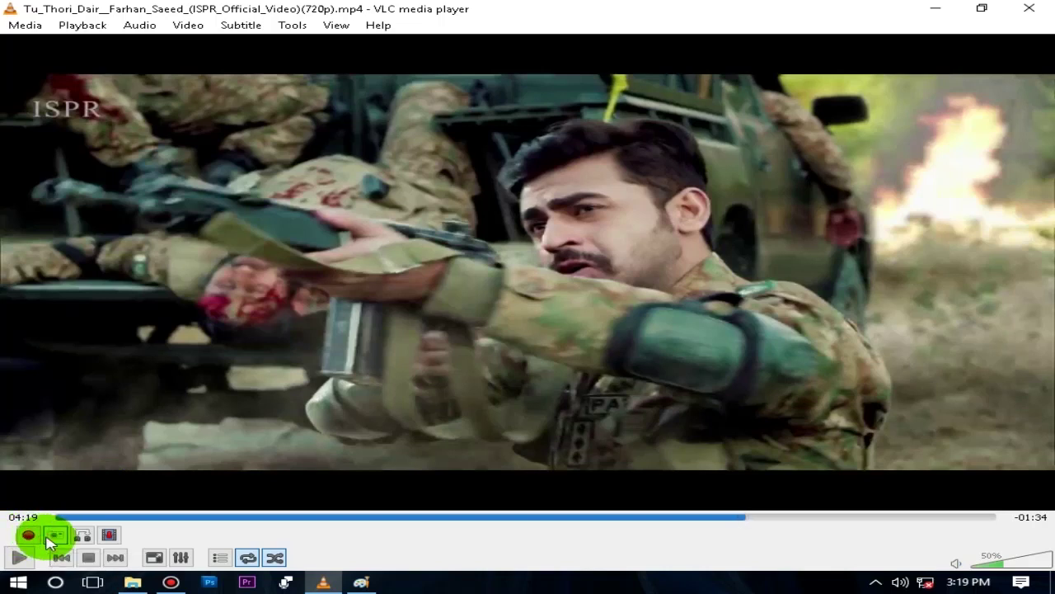
pyautogui.click(51, 536)
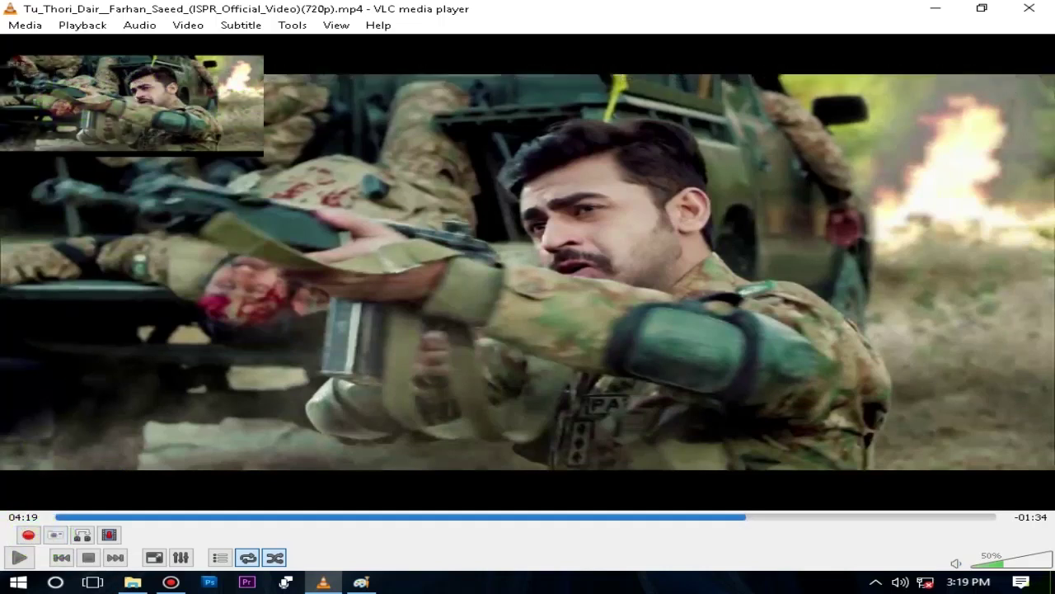
# Show the desktop and open the Pictures folder in This pc.
pyautogui.press('super+d')
pyautogui.click(427, 169)
pyautogui.click(67, 111)
pyautogui.doubleClick(41, 34)
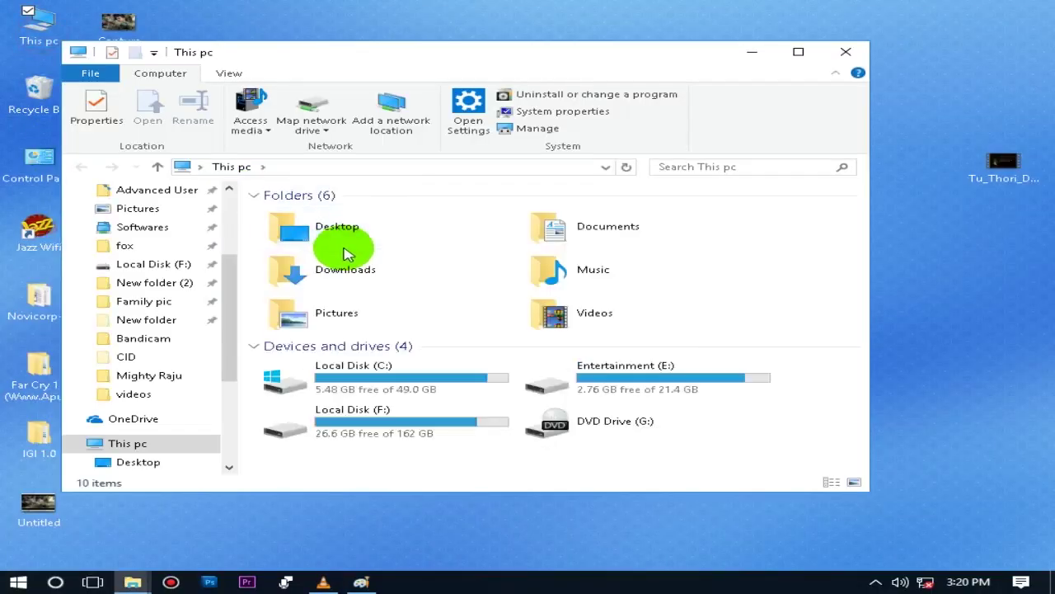
pyautogui.click(355, 330)
pyautogui.doubleClick(355, 331)
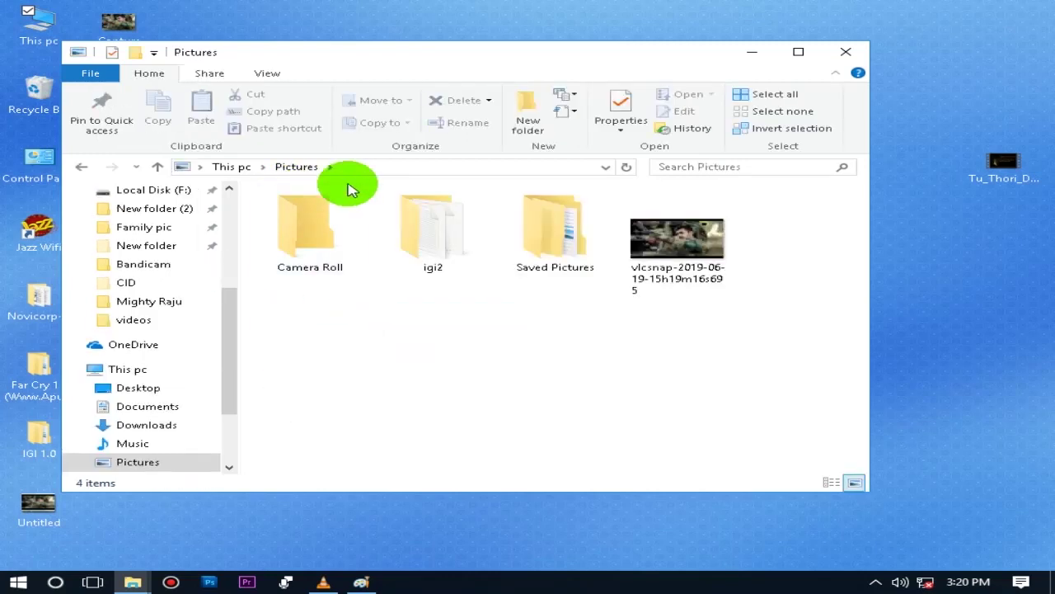
pyautogui.click(360, 169)
pyautogui.click(435, 312)
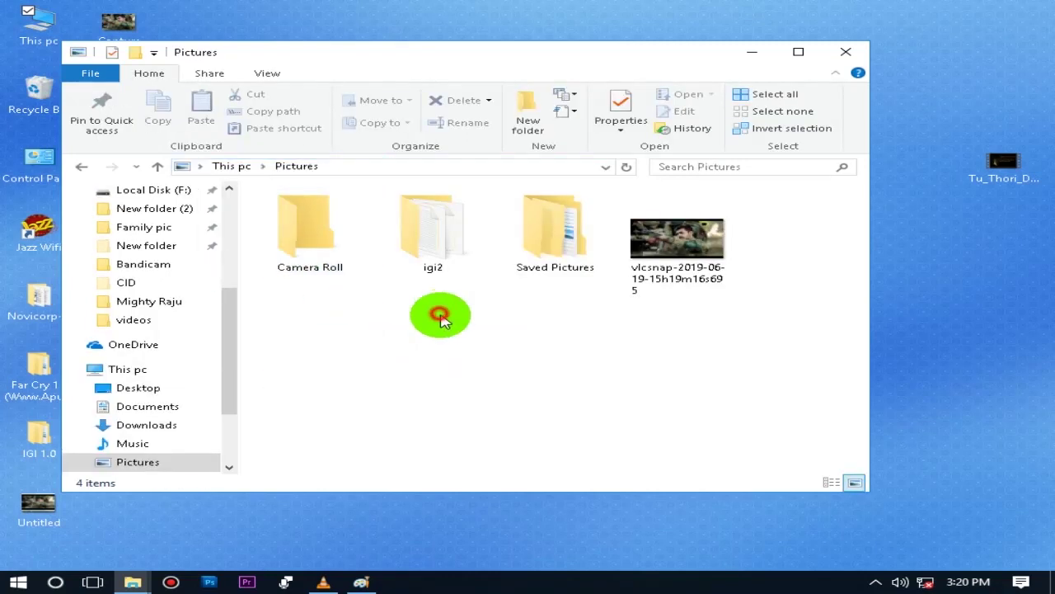
# Preview the vlcsnap image in Photos, delete it from Pictures, and close the folder window.
pyautogui.doubleClick(678, 243)
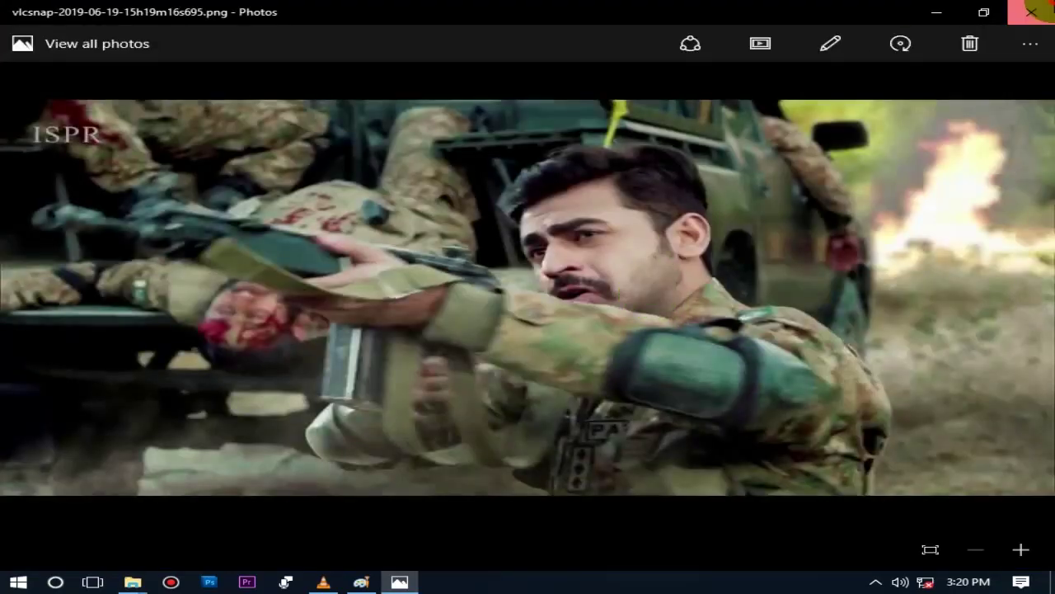
pyautogui.click(1031, 11)
pyautogui.press('Delete')
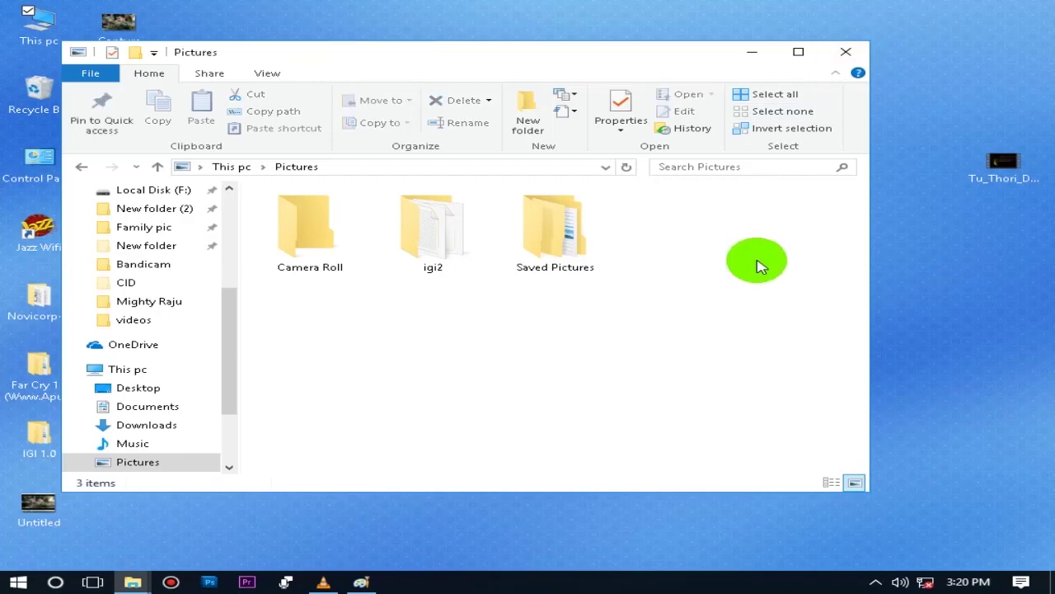
pyautogui.click(857, 54)
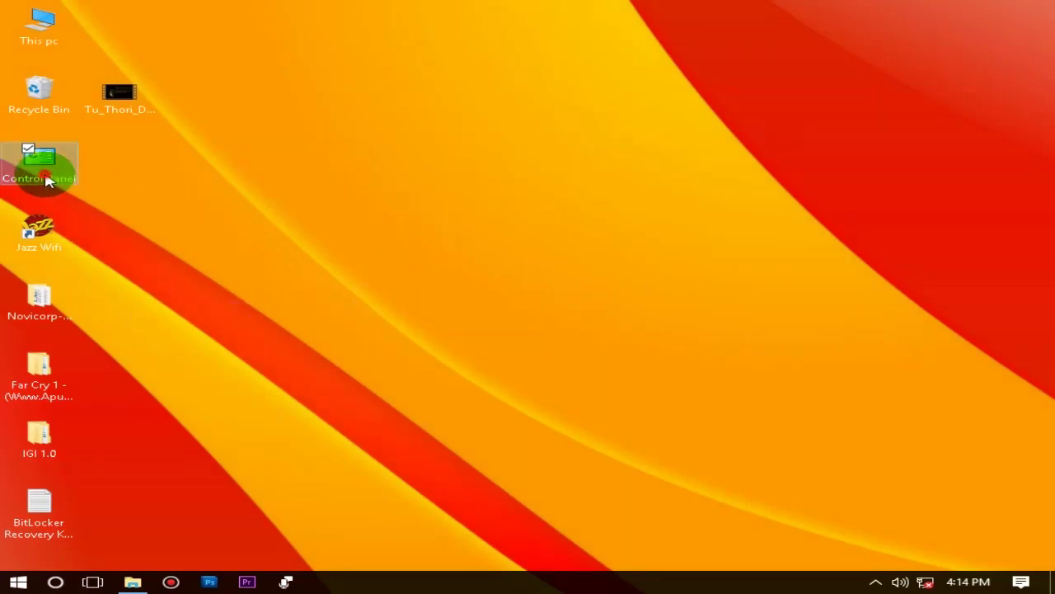
# Open Control Panel by searching Windows for "control".
pyautogui.doubleClick(48, 181)
pyautogui.click(1036, 9)
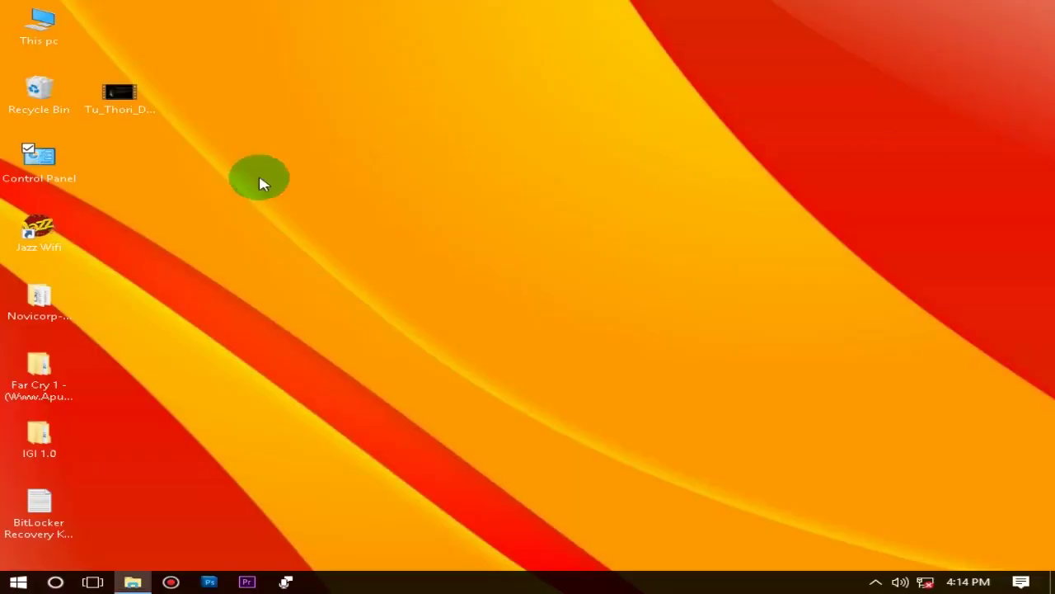
pyautogui.press('super')
pyautogui.write('control')
pyautogui.press('Return')
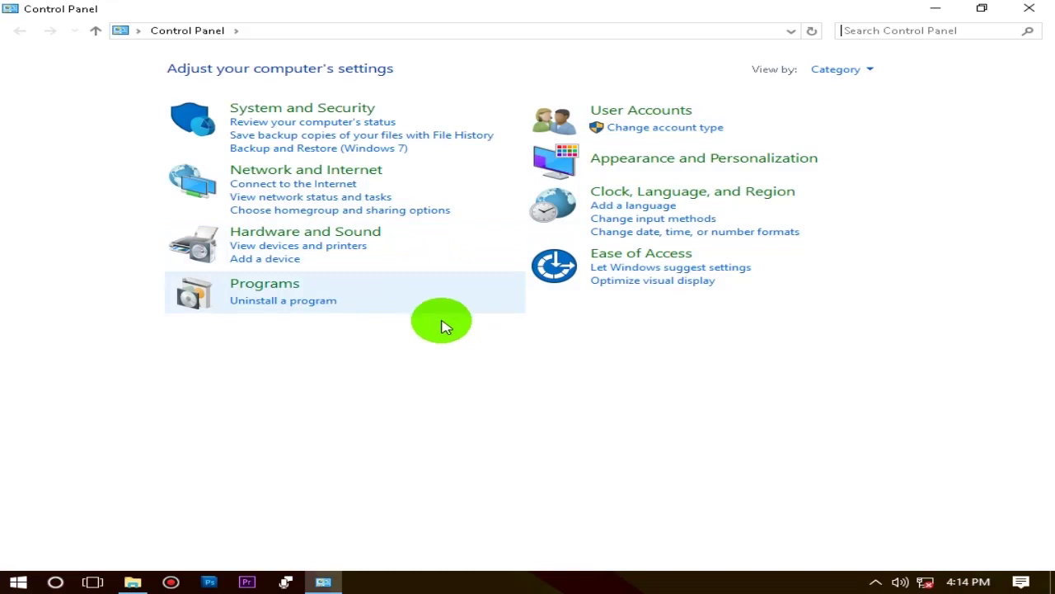
# Open the mouse settings from Hardware and Sound and choose the Windows Black (system scheme) pointer scheme.
pyautogui.click(337, 234)
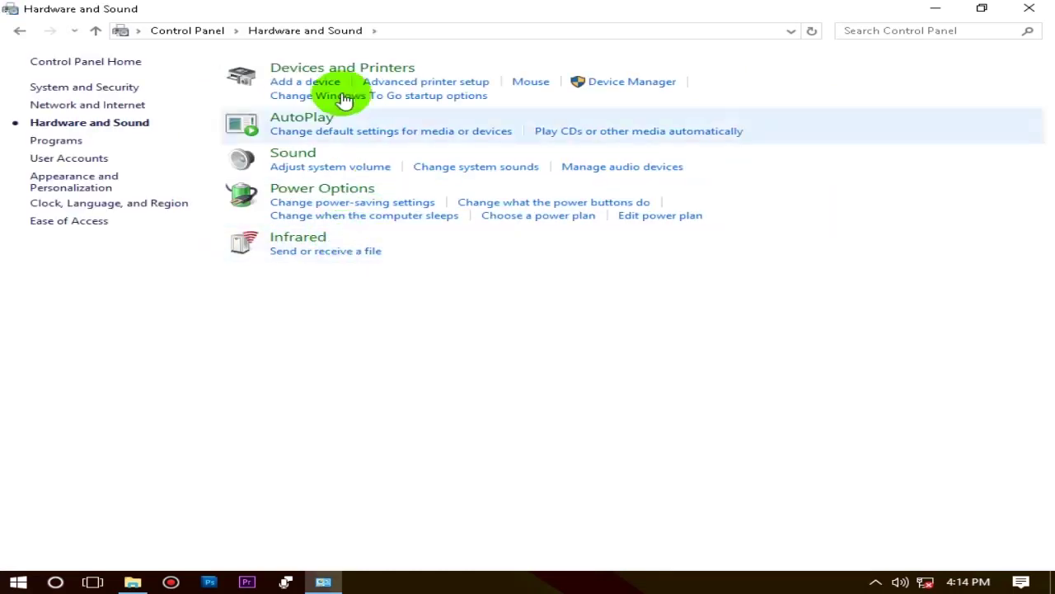
pyautogui.click(528, 82)
pyautogui.click(145, 78)
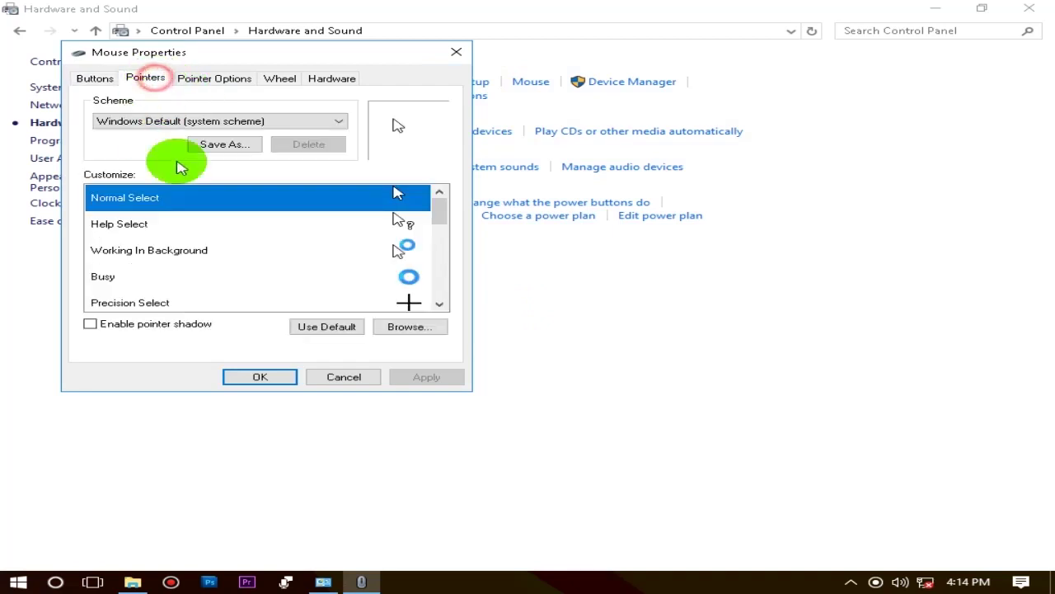
pyautogui.click(288, 121)
pyautogui.click(280, 177)
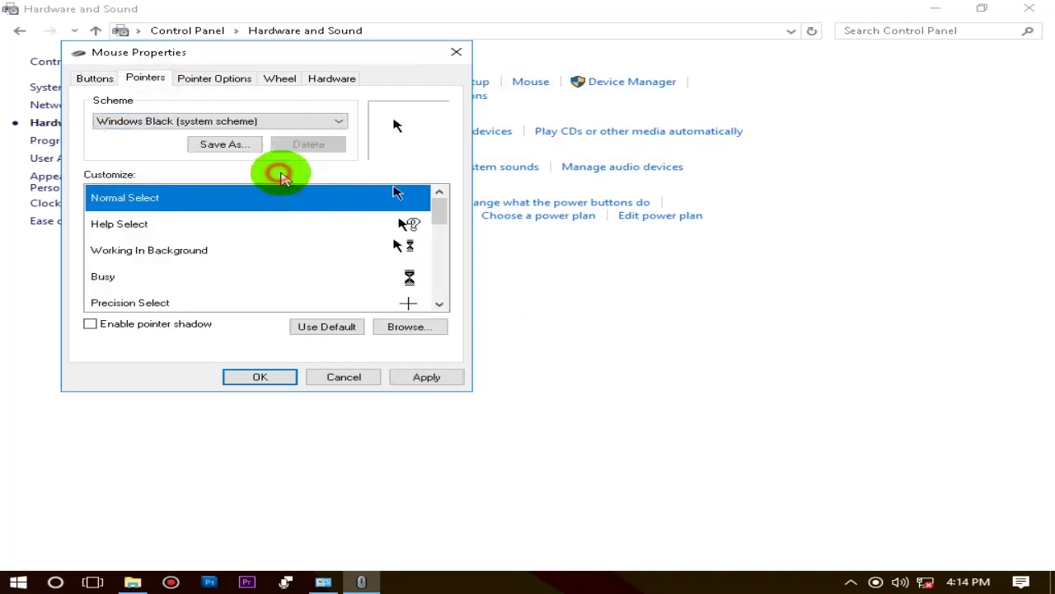
# Preview the Magnified pointer scheme, reselect Windows Black (system scheme), and enable the pointer shadow.
pyautogui.click(288, 123)
pyautogui.click(279, 146)
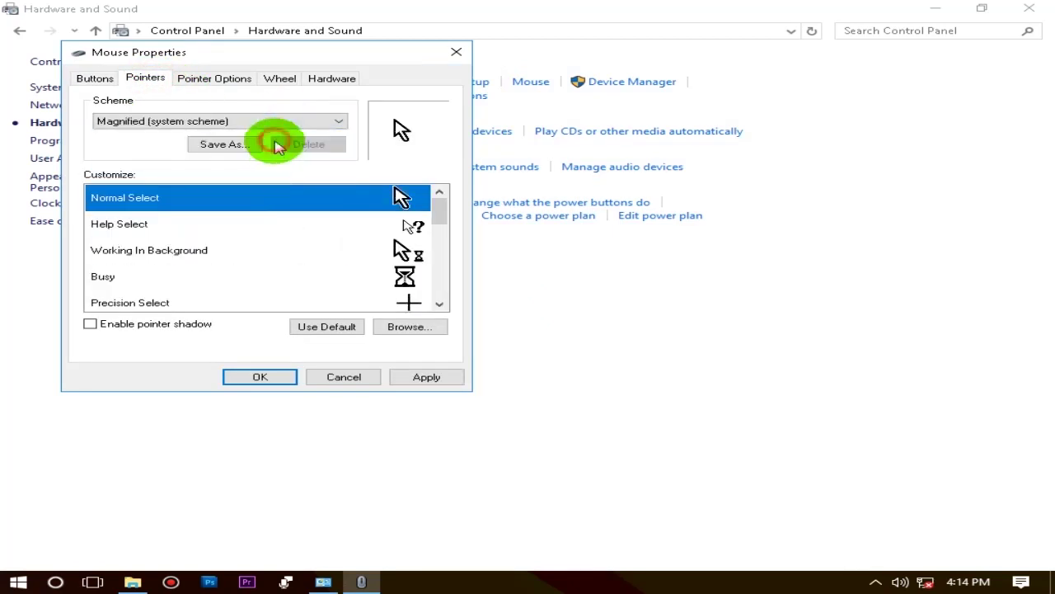
pyautogui.click(288, 120)
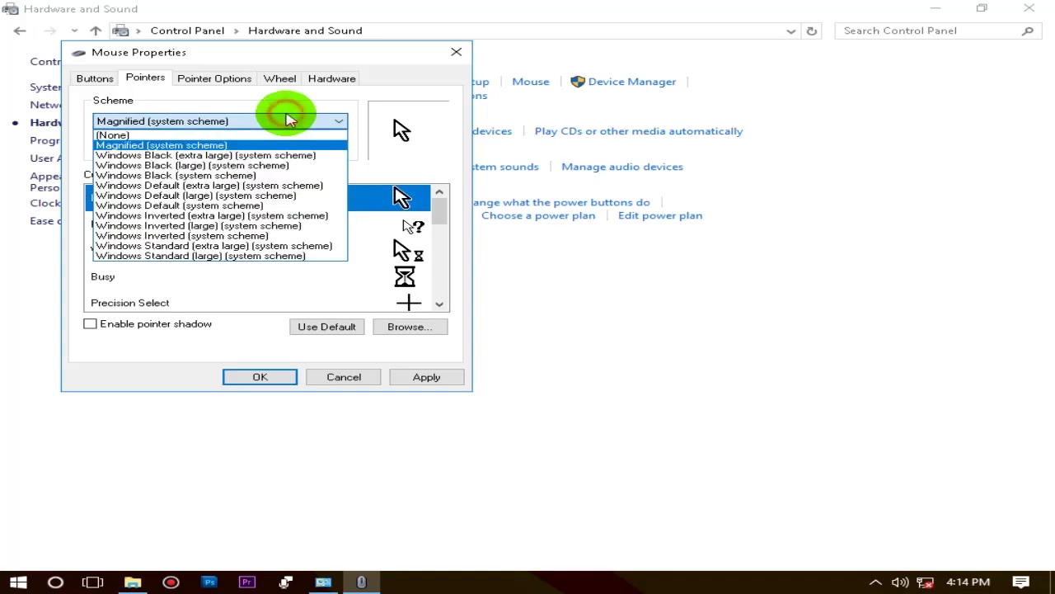
pyautogui.click(272, 175)
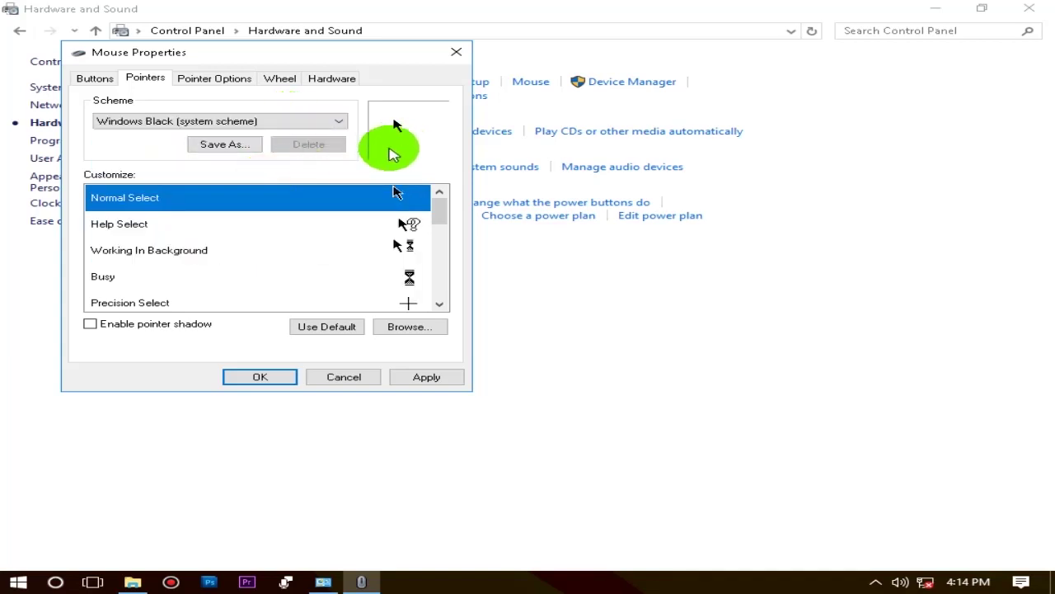
pyautogui.click(165, 324)
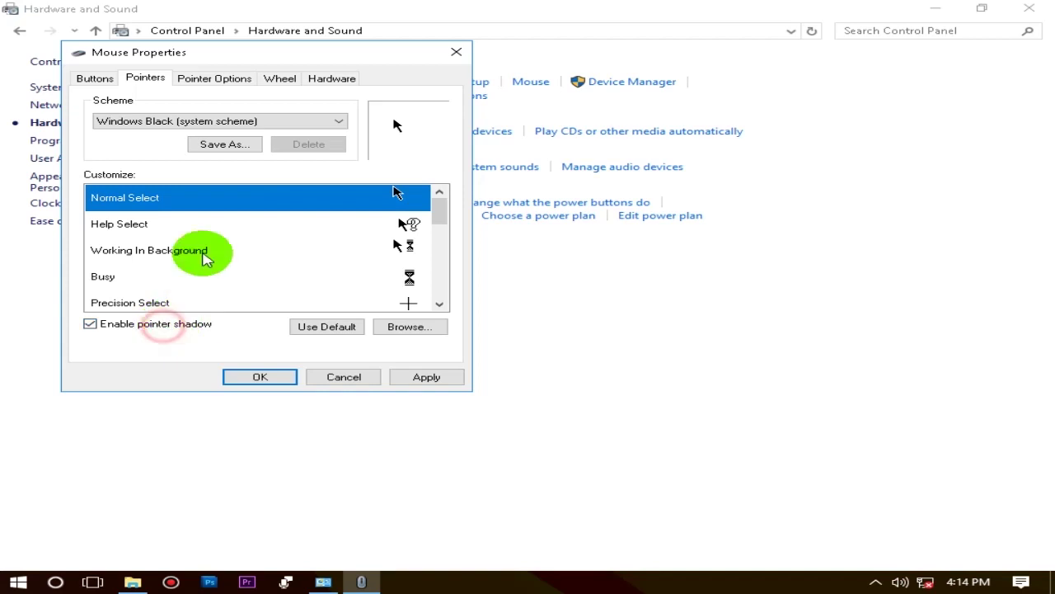
# Set the pointer speed to the fastest setting, enable pointer trails, save the mouse settings, and close Control Panel.
pyautogui.click(211, 79)
pyautogui.moveTo(229, 136); pyautogui.dragTo(277, 137)
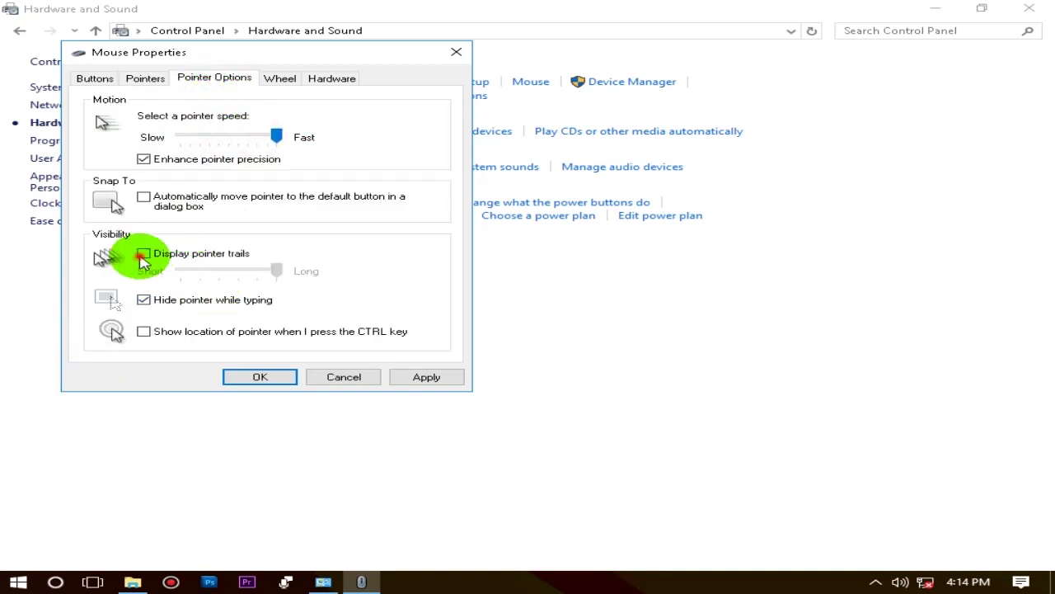
pyautogui.click(144, 255)
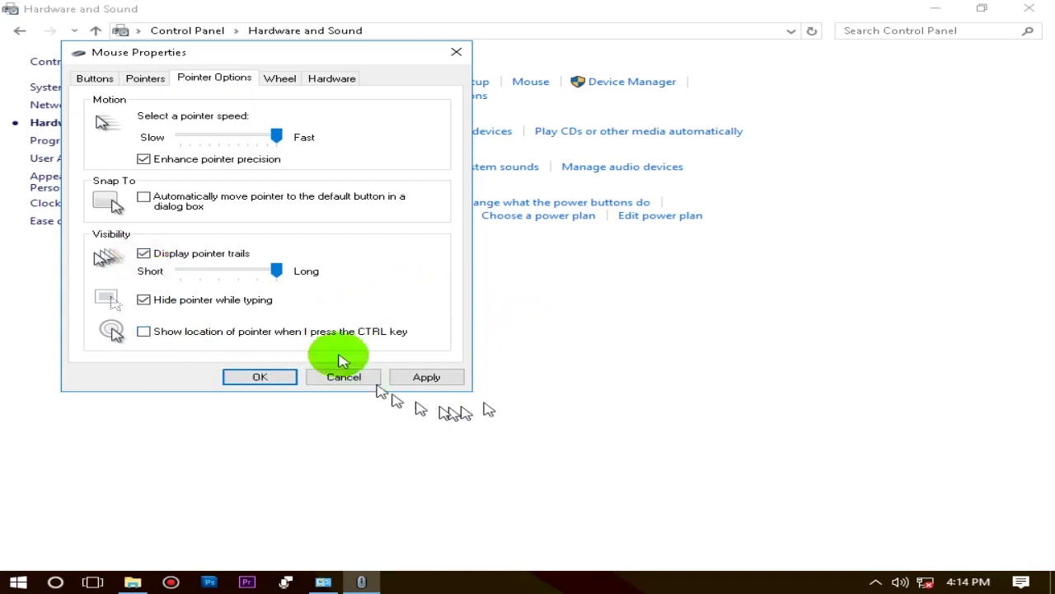
pyautogui.click(260, 376)
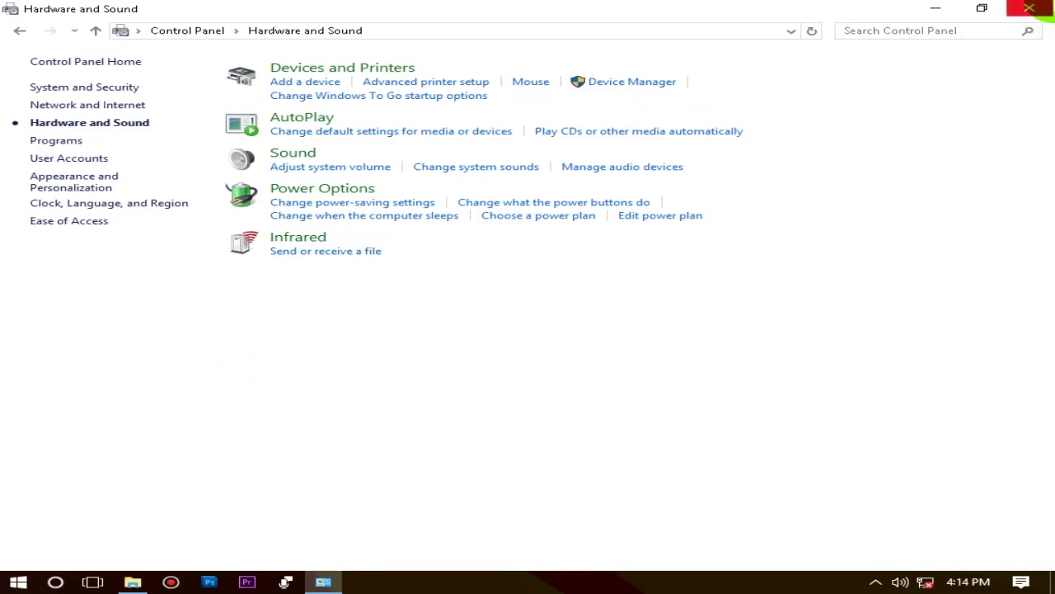
pyautogui.click(1030, 9)
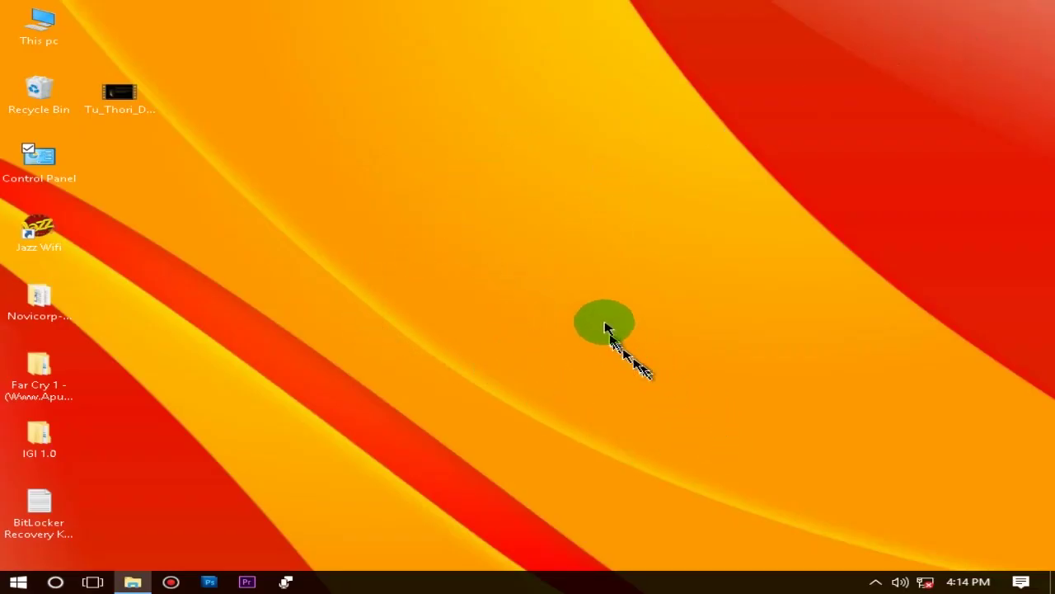
pyautogui.click(47, 180)
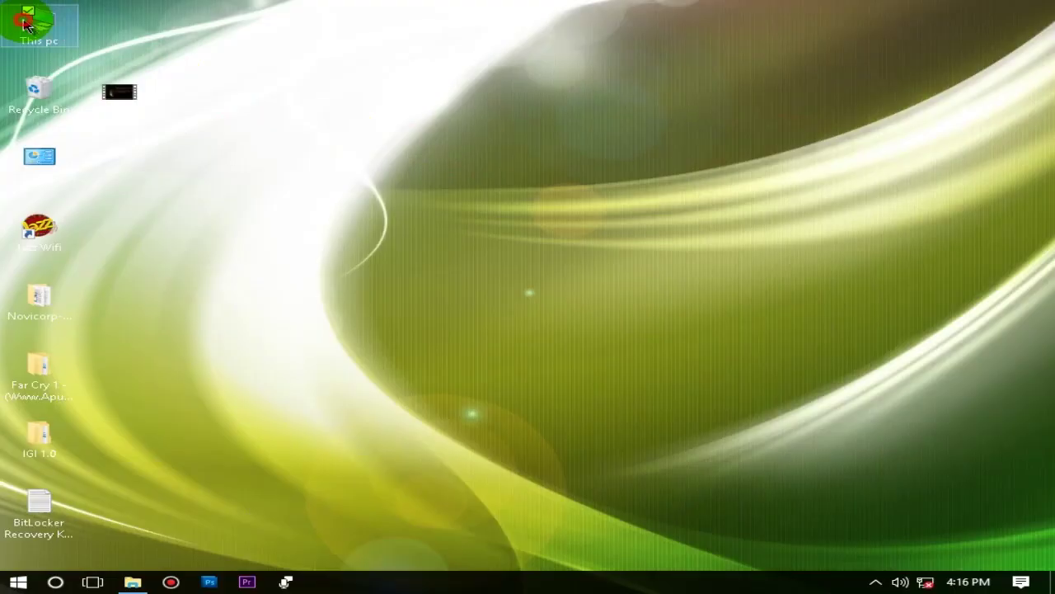
# Create a desktop shortcut to the tutorials folder on Local Disk (F:) and close the folder window.
pyautogui.doubleClick(25, 25)
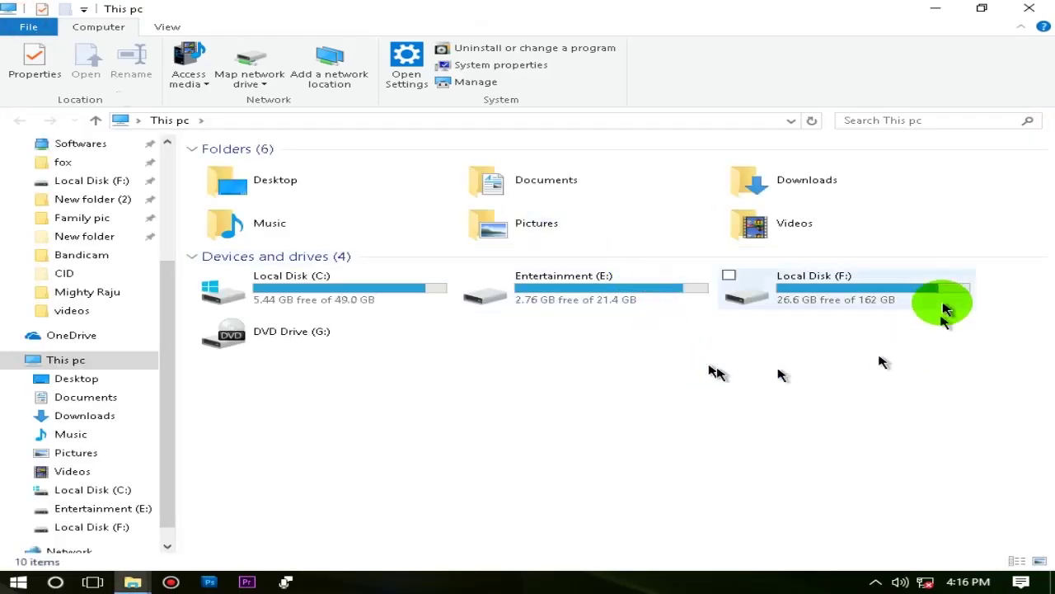
pyautogui.doubleClick(931, 295)
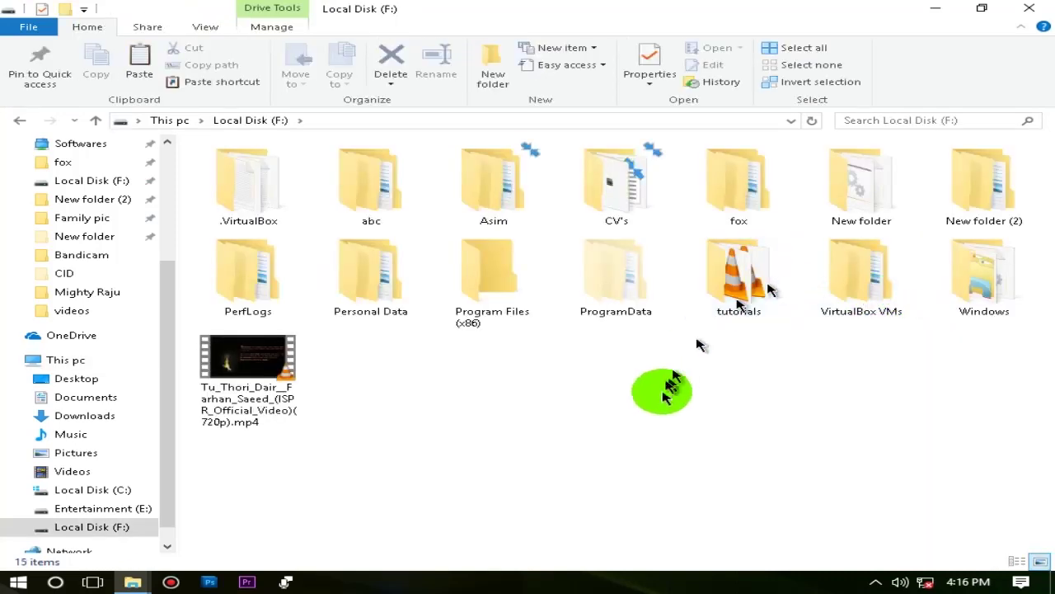
pyautogui.click(729, 299)
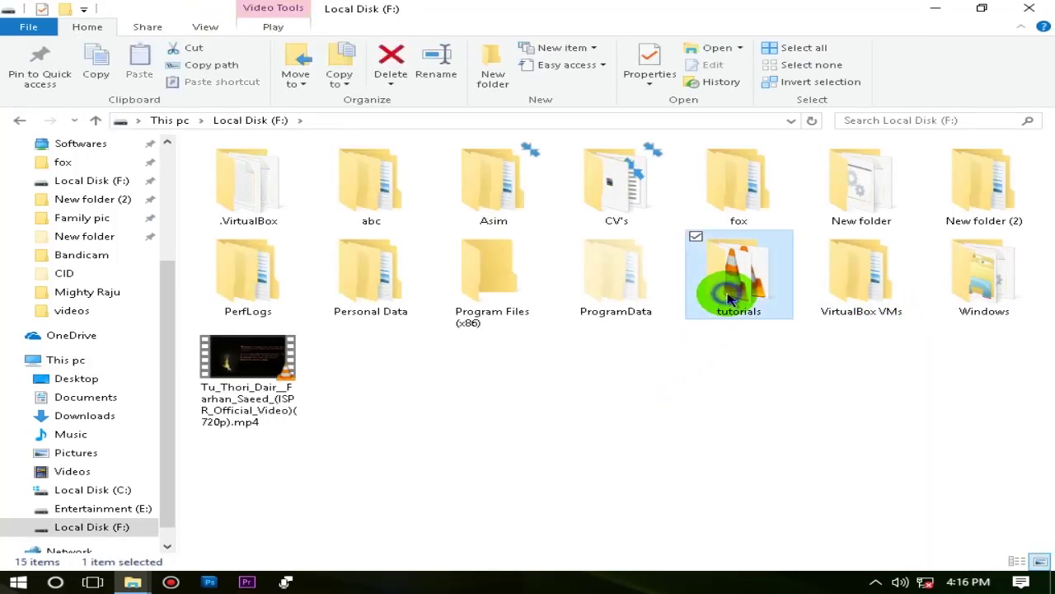
pyautogui.rightClick(728, 298)
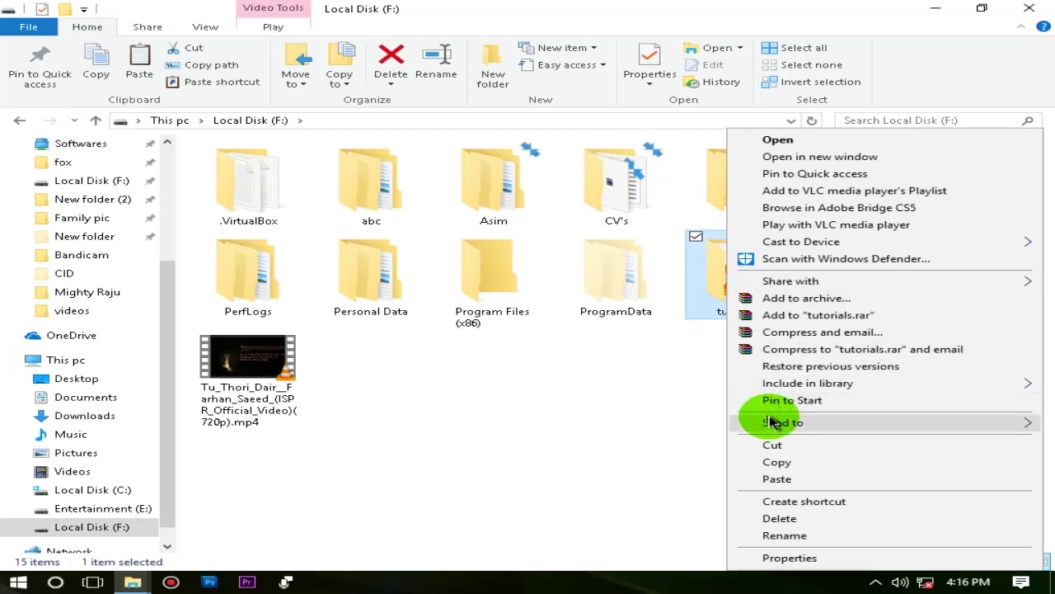
pyautogui.moveTo(773, 423)
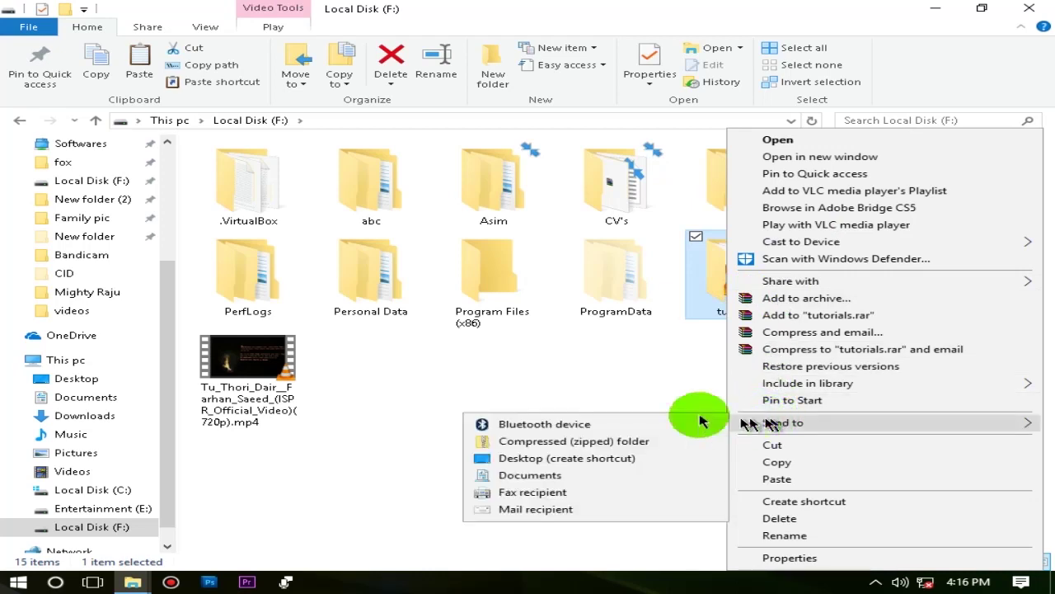
pyautogui.click(657, 458)
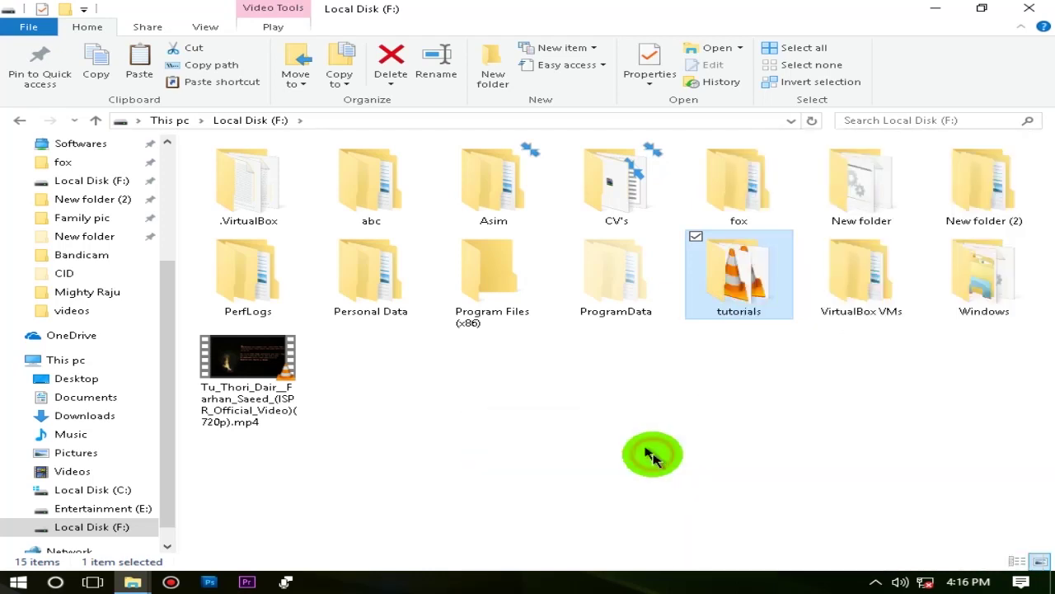
pyautogui.click(1045, 19)
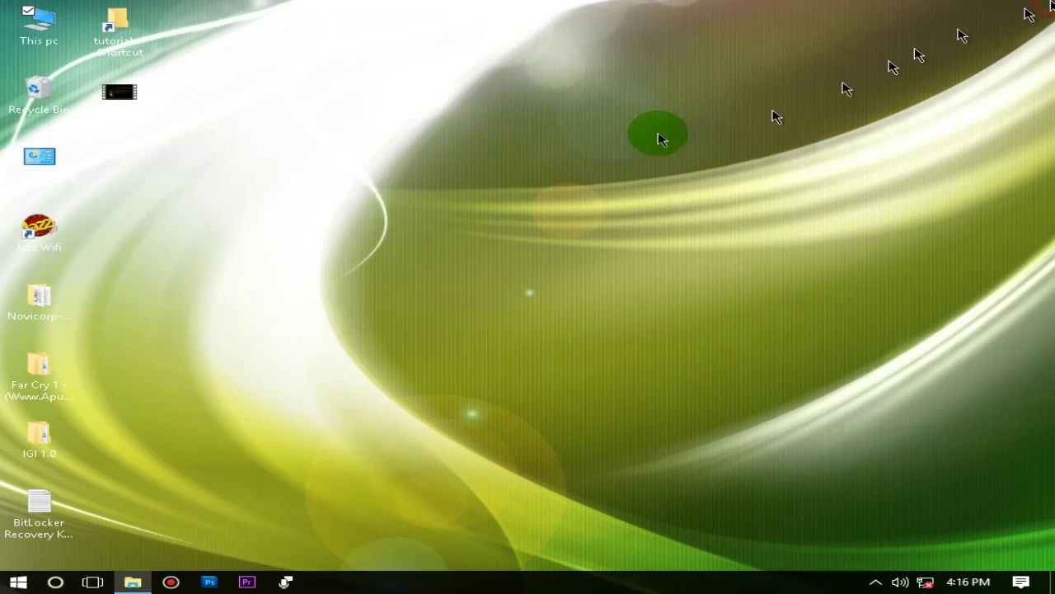
# Assign Ctrl + Alt + E as the shortcut key of the tutorials desktop shortcut, then test it and close the folder window.
pyautogui.rightClick(121, 37)
pyautogui.click(201, 447)
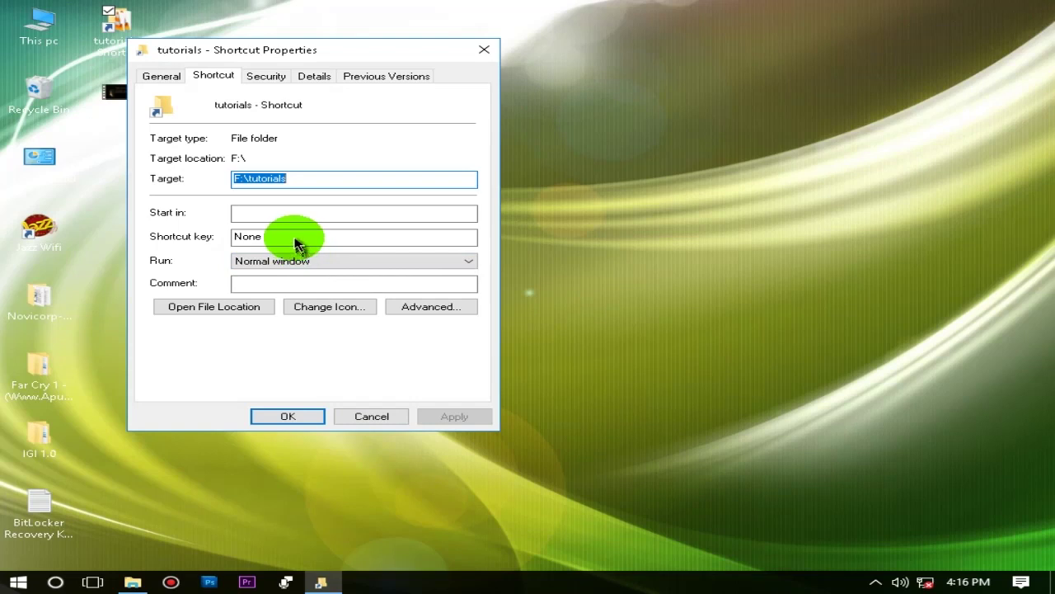
pyautogui.click(295, 239)
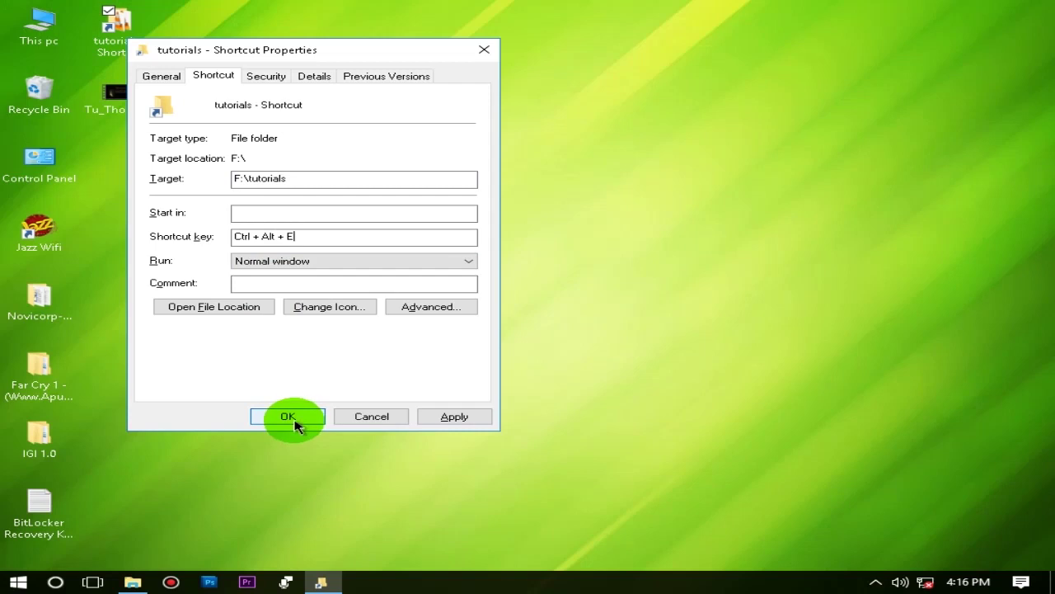
pyautogui.click(288, 417)
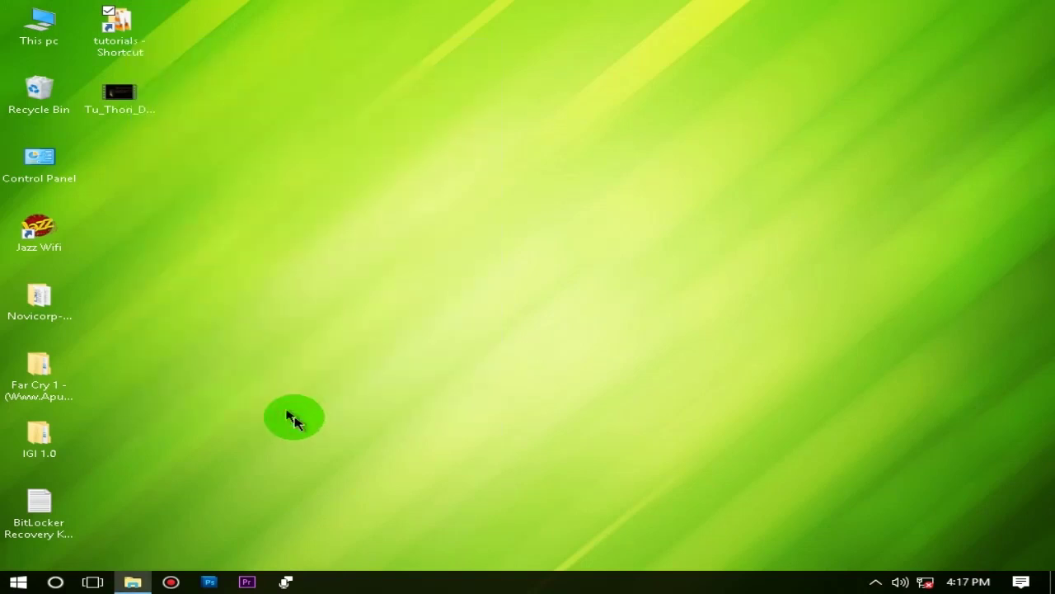
pyautogui.hotkey('ctrl', 'alt', 't')
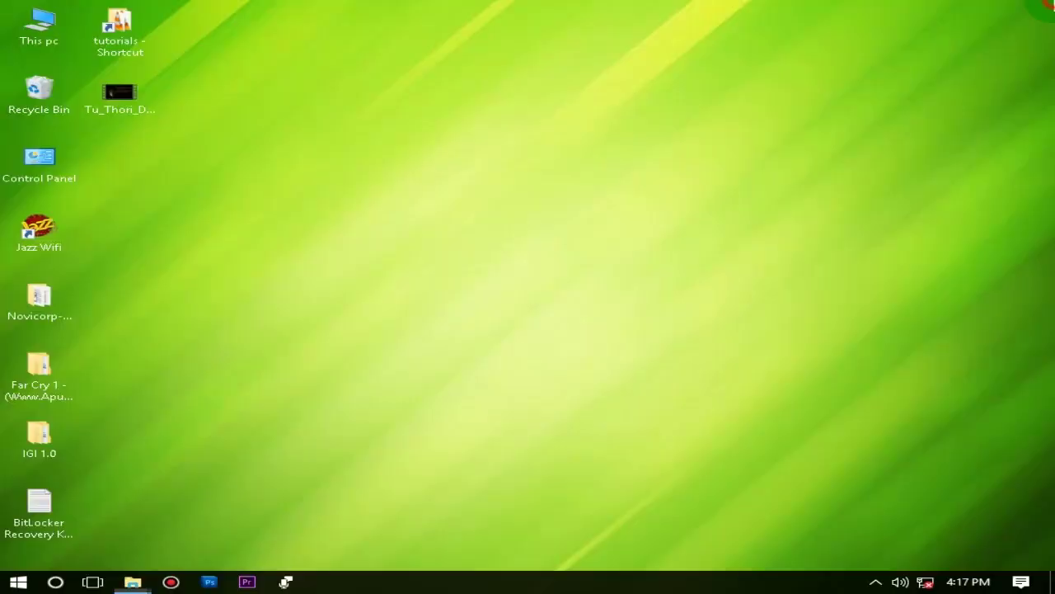
pyautogui.click(1029, 8)
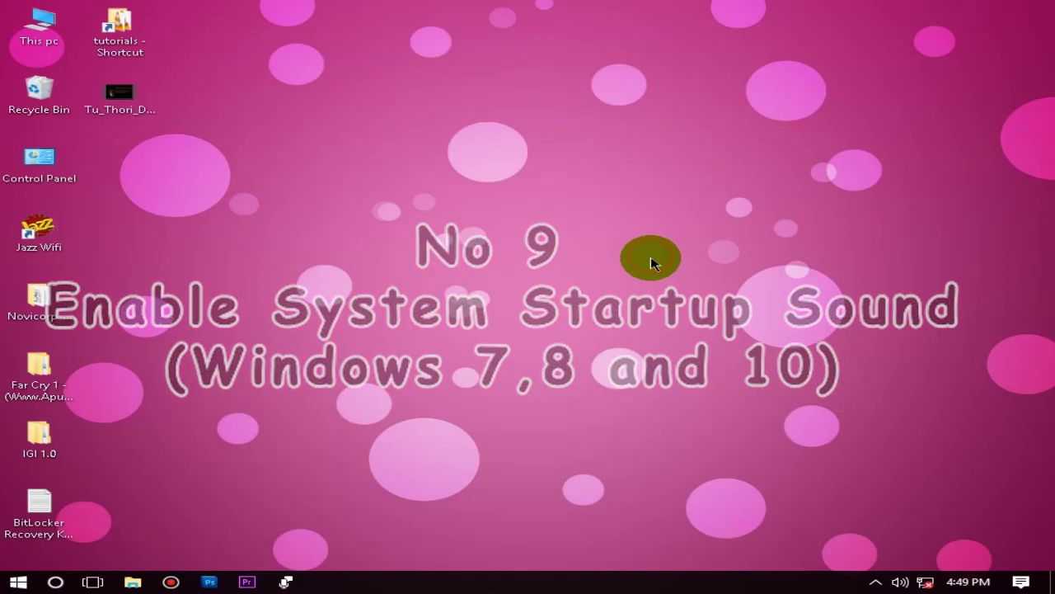
# Refresh the desktop, open the Sound settings by searching Windows for "sound", and close the dialog.
pyautogui.rightClick(602, 204)
pyautogui.click(650, 251)
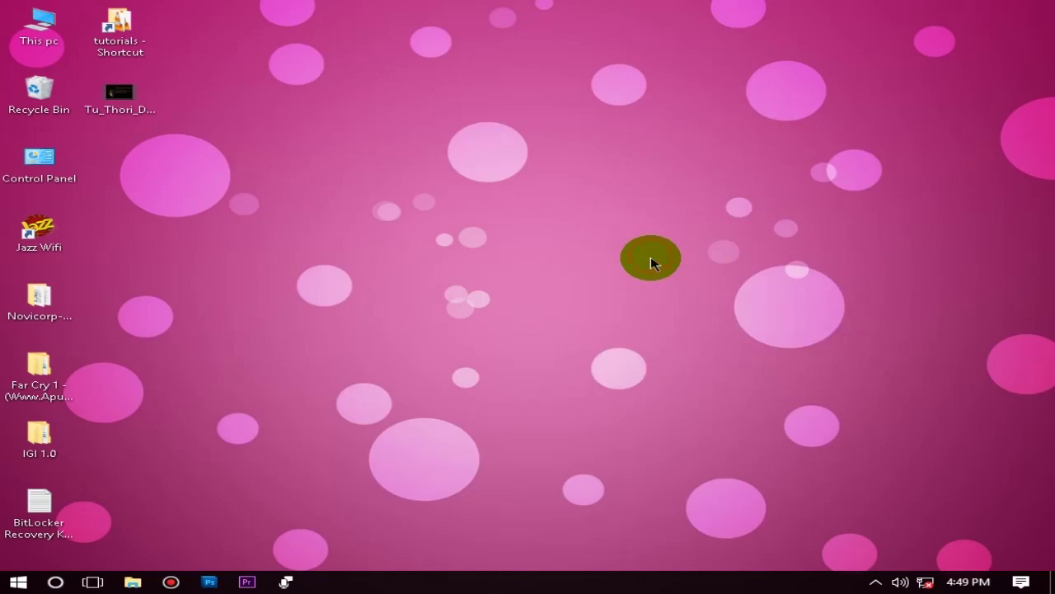
pyautogui.press('super')
pyautogui.write('sound')
pyautogui.press('Down')
pyautogui.press('Return')
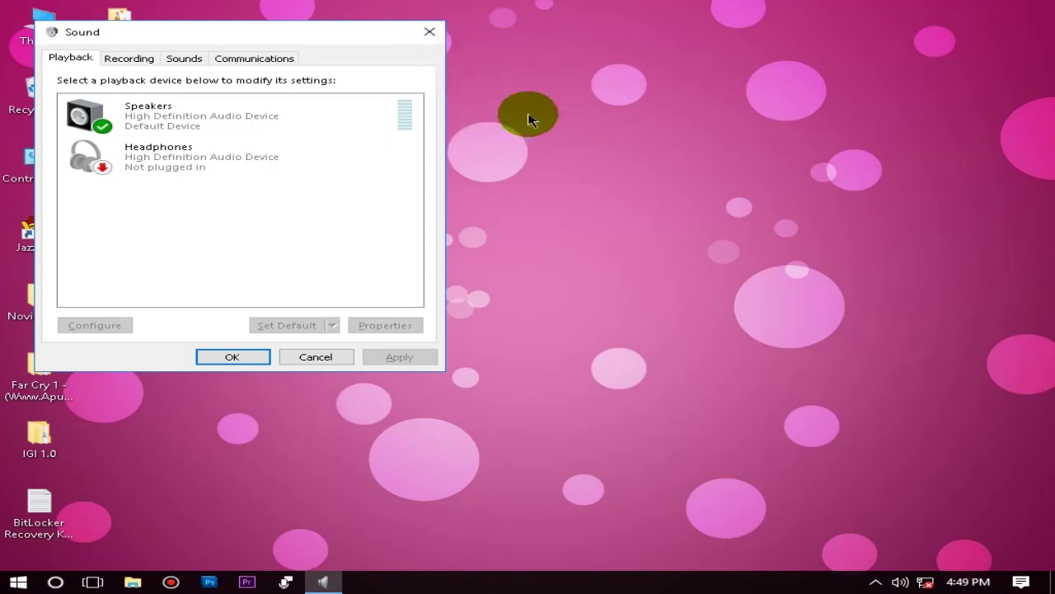
pyautogui.click(428, 38)
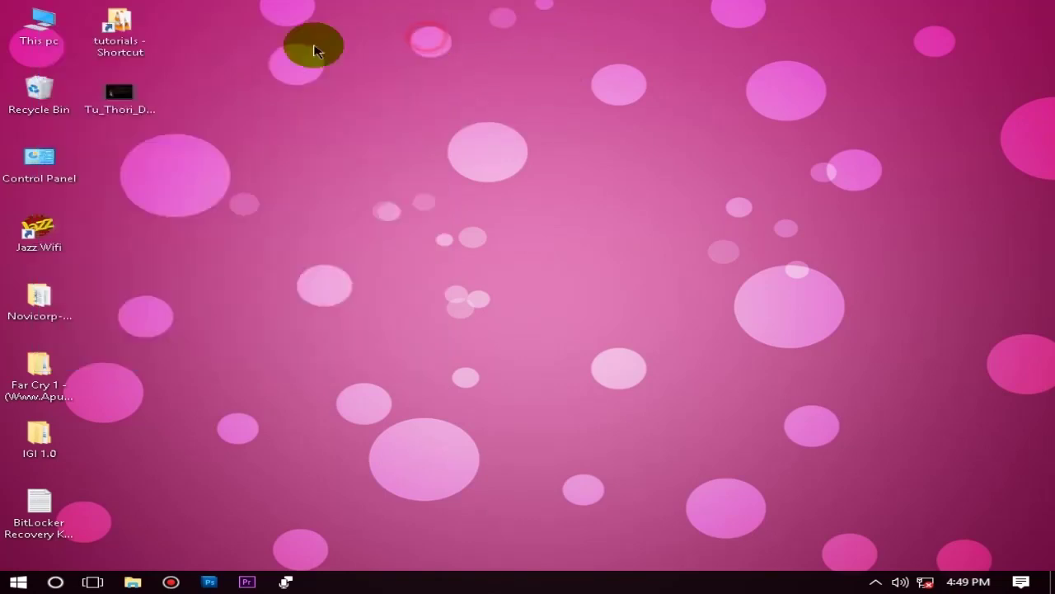
# Open Control Panel by searching Windows for "control" and open the Sound settings under Hardware and Sound.
pyautogui.click(20, 584)
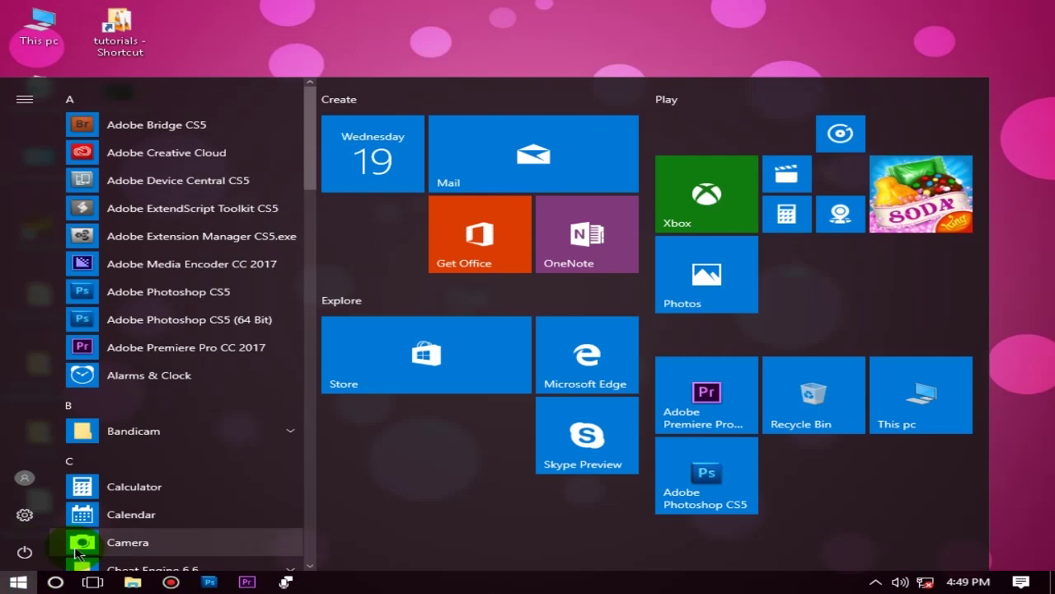
pyautogui.write('c')
pyautogui.press('BackSpace')
pyautogui.write('control')
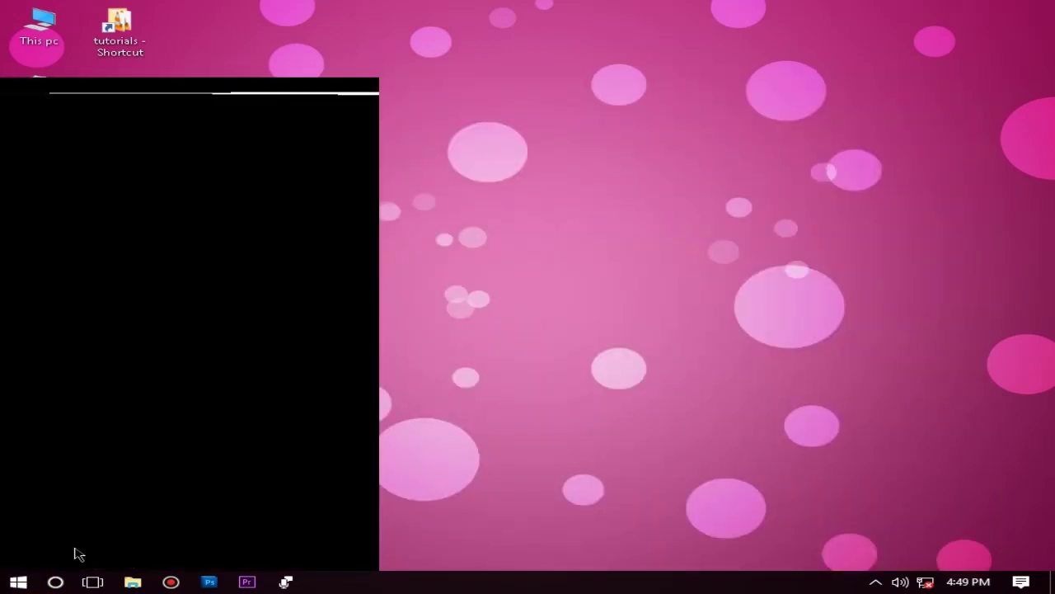
pyautogui.press('Return')
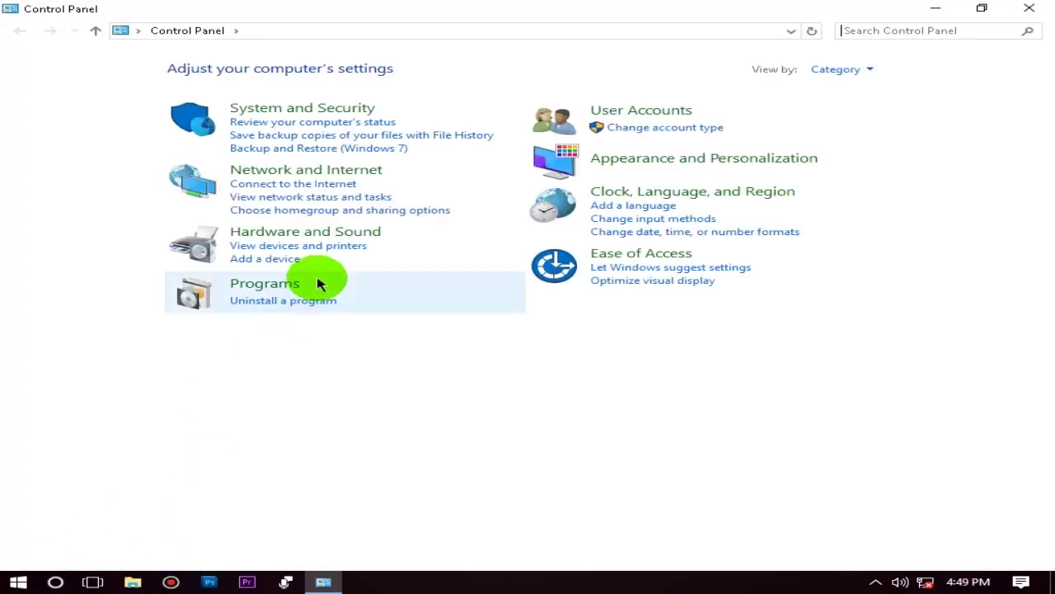
pyautogui.click(328, 235)
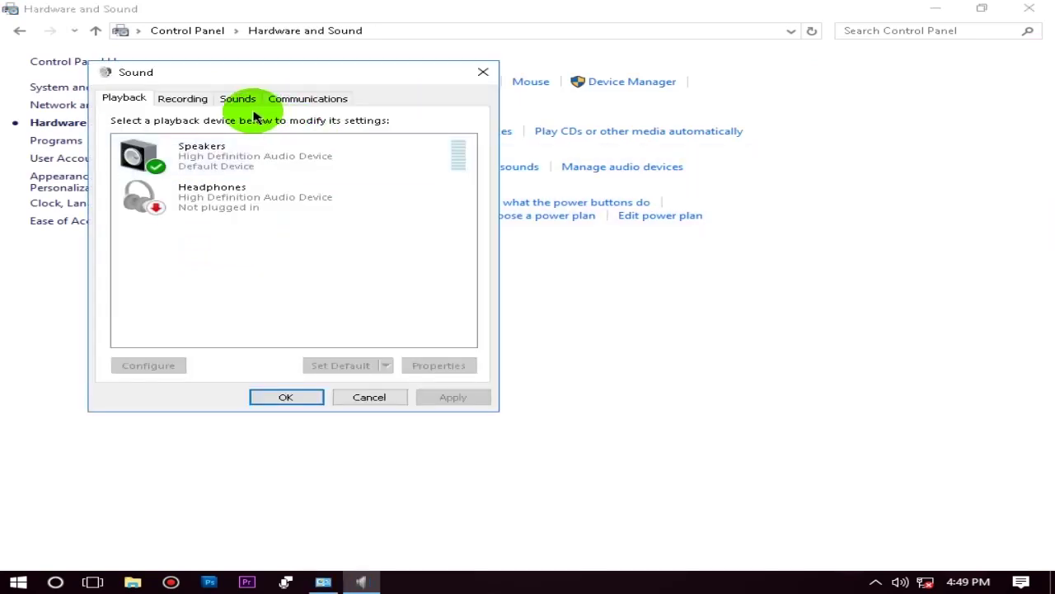
# Toggle Play Windows Startup sound off and back on in the sound scheme settings, and save.
pyautogui.click(235, 100)
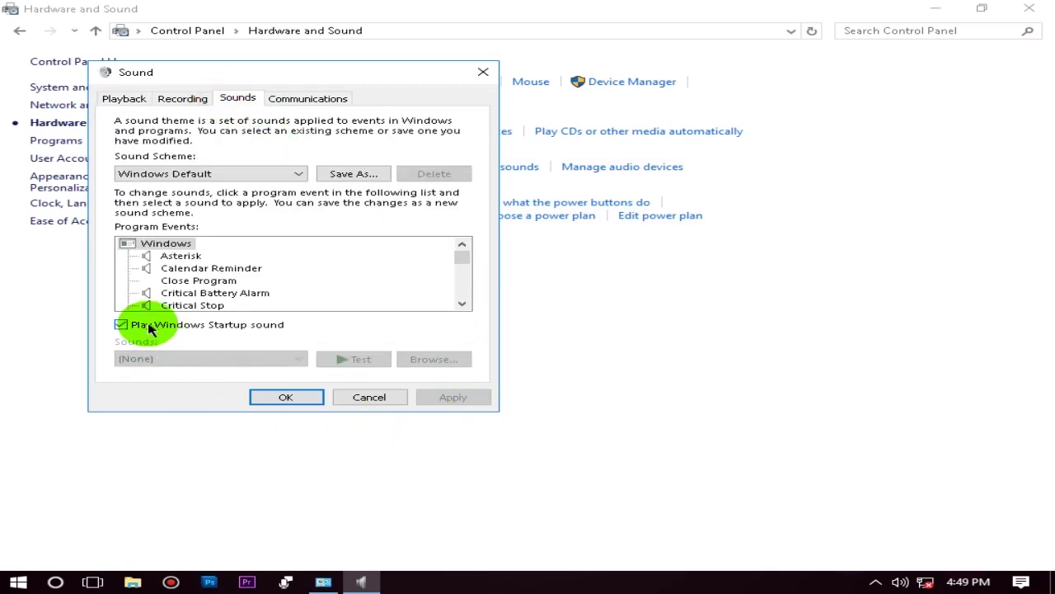
pyautogui.click(121, 325)
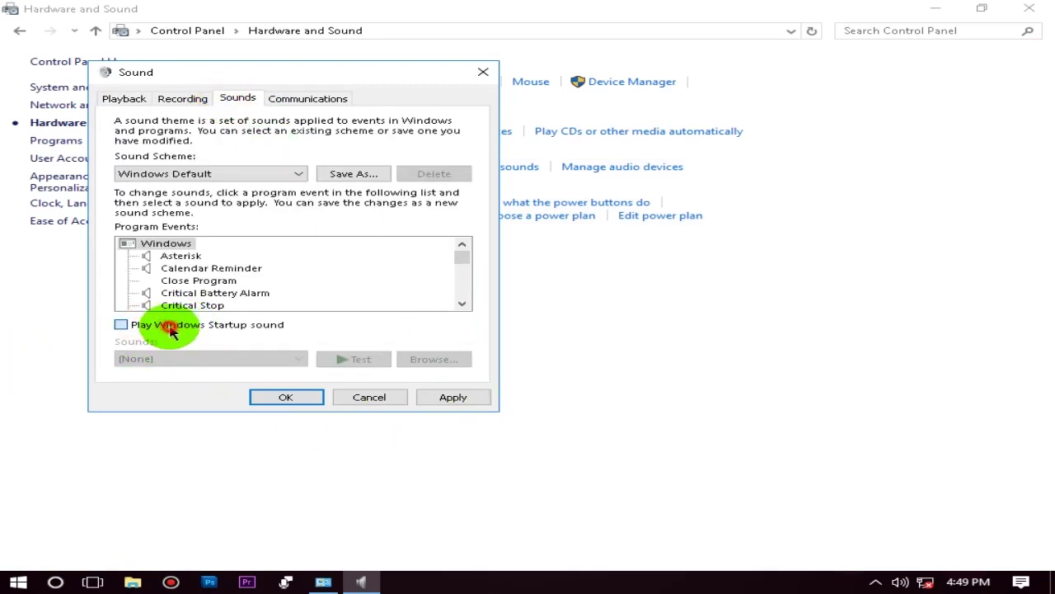
pyautogui.click(118, 325)
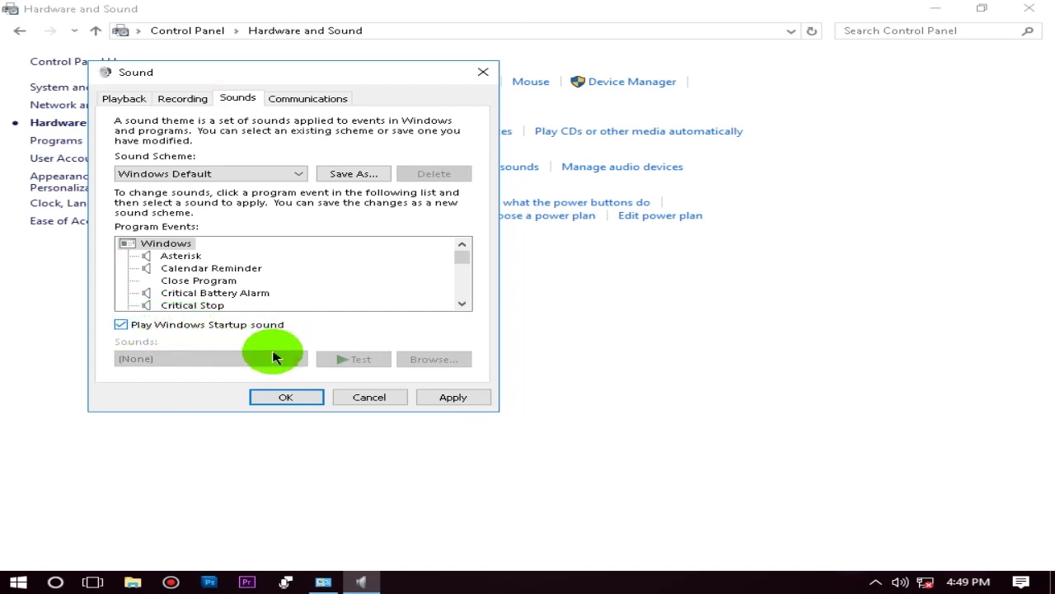
pyautogui.click(280, 397)
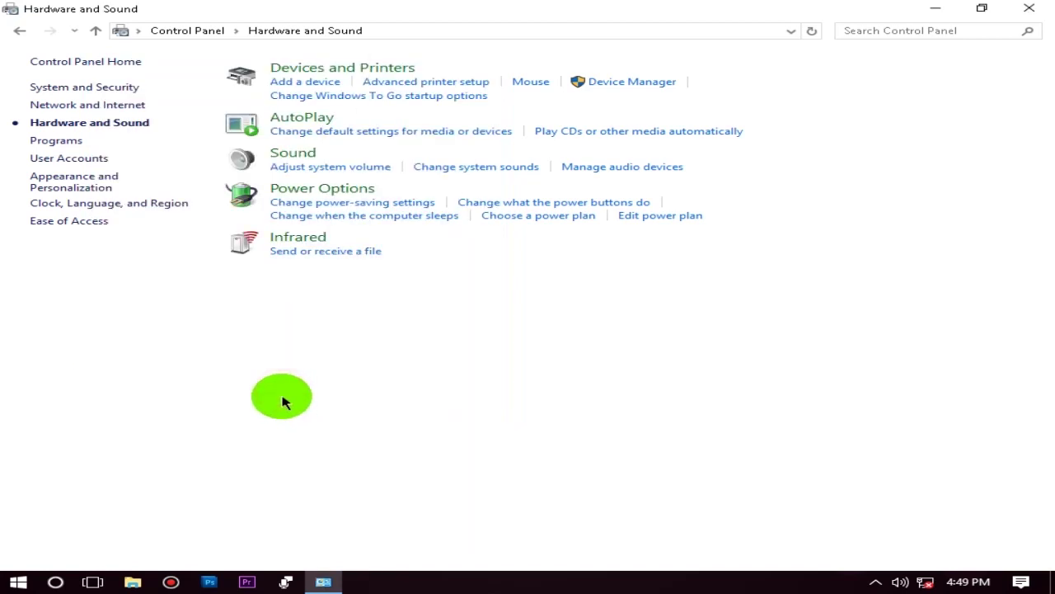
# Close the Hardware and Sound window and refresh the desktop.
pyautogui.click(1028, 8)
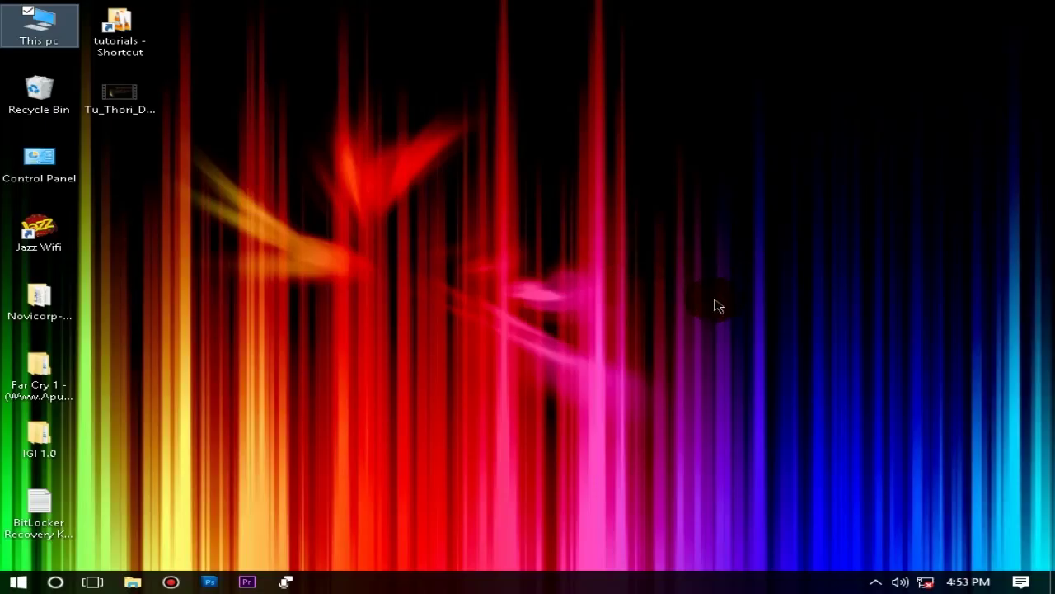
pyautogui.rightClick(717, 309)
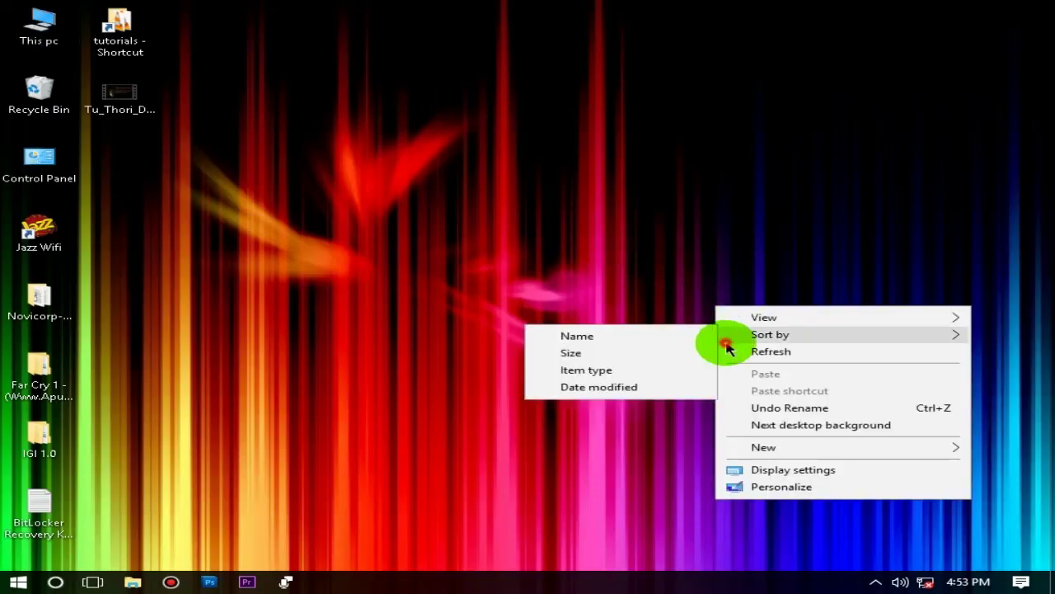
pyautogui.click(736, 352)
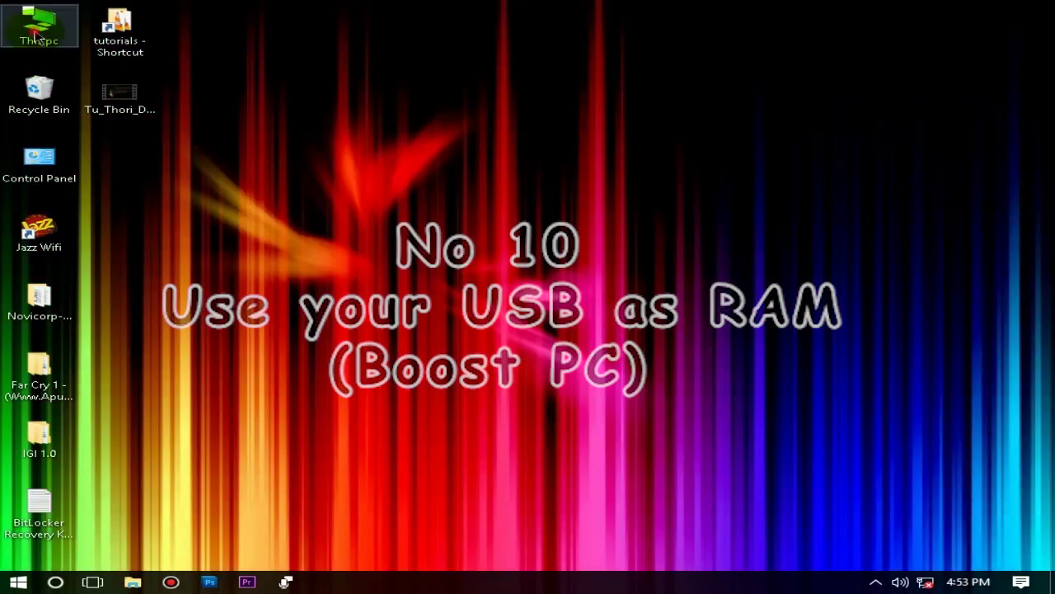
# Open This pc and check the ISEEPWD (H:) USB drive's Tools, Hardware and ReadyBoost properties, then close its properties.
pyautogui.click(39, 26)
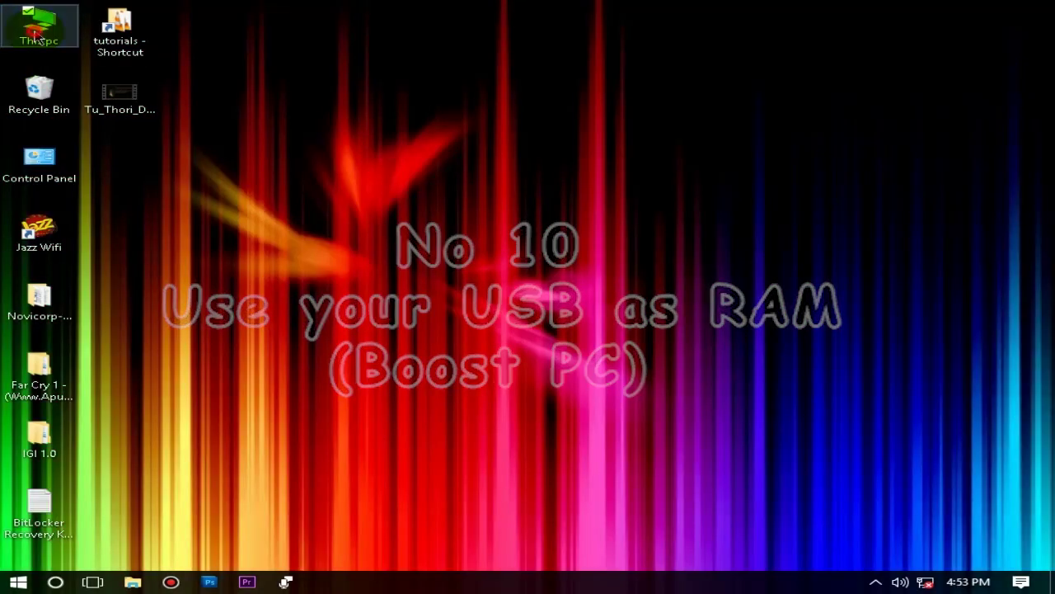
pyautogui.press('Return')
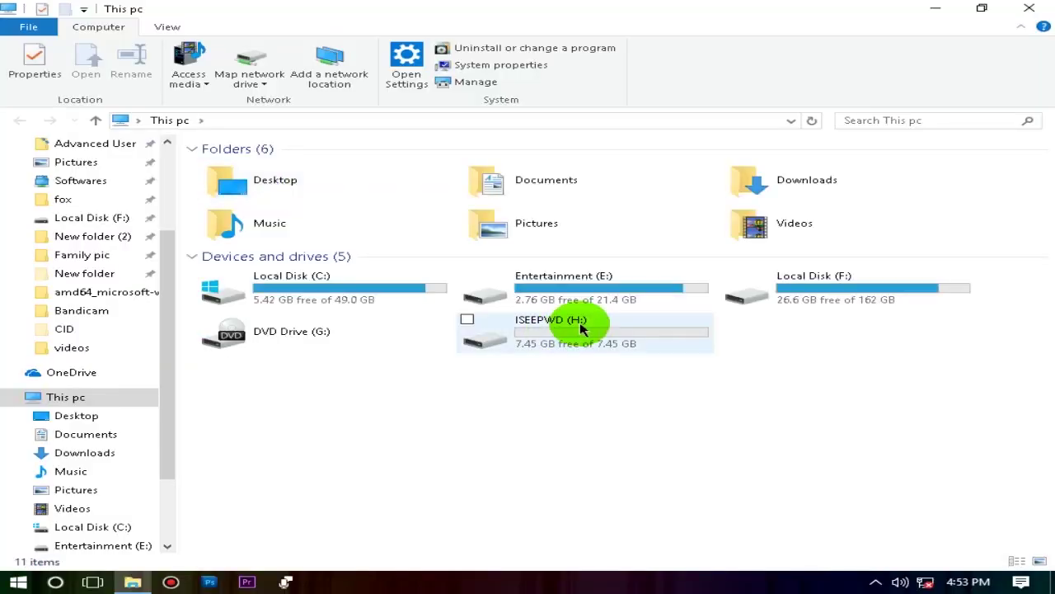
pyautogui.click(558, 336)
pyautogui.rightClick(558, 337)
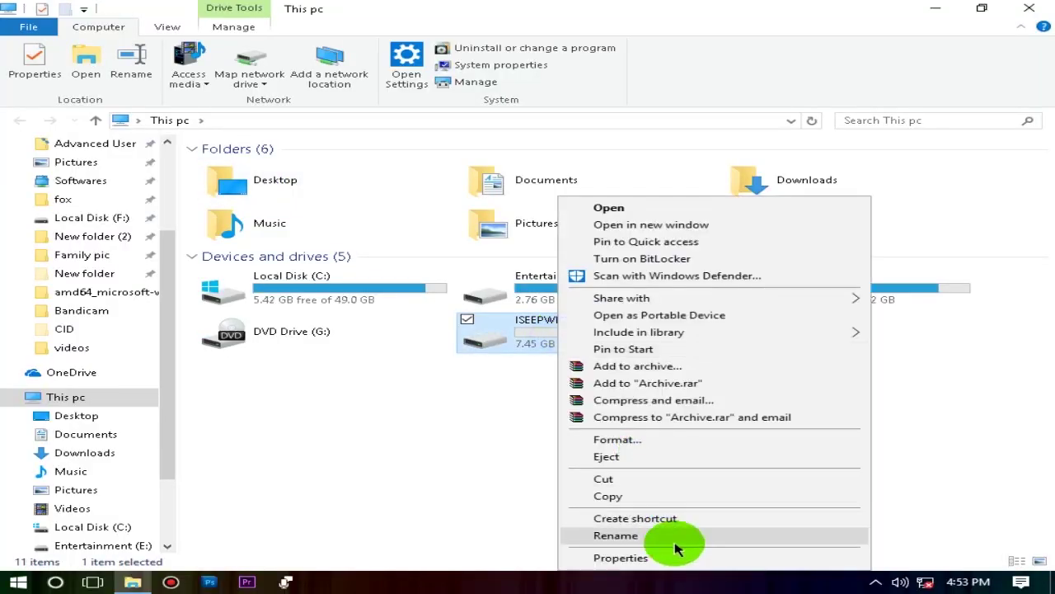
pyautogui.click(650, 559)
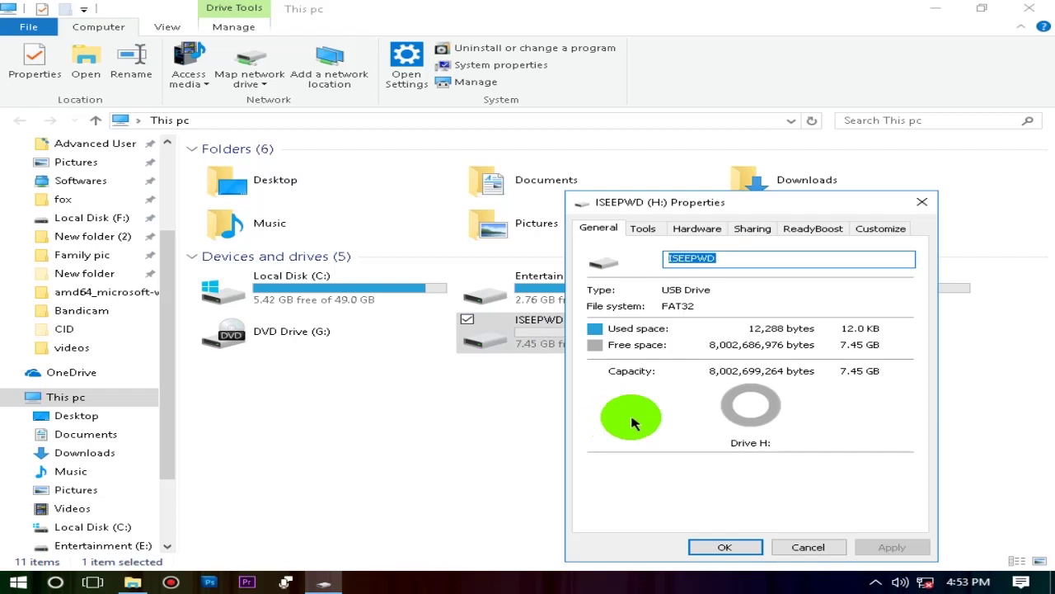
pyautogui.click(644, 228)
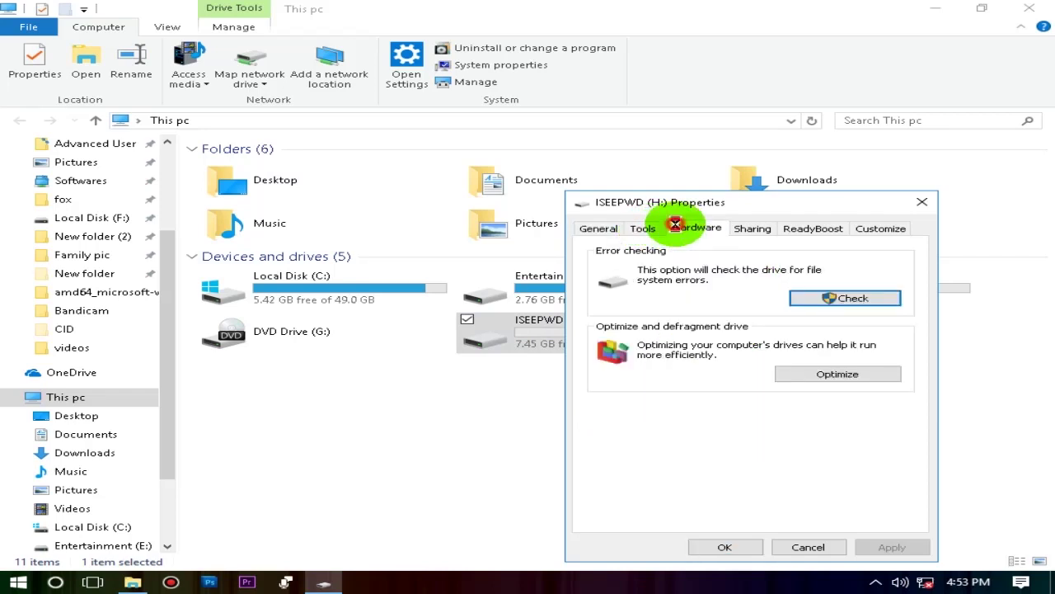
pyautogui.click(674, 225)
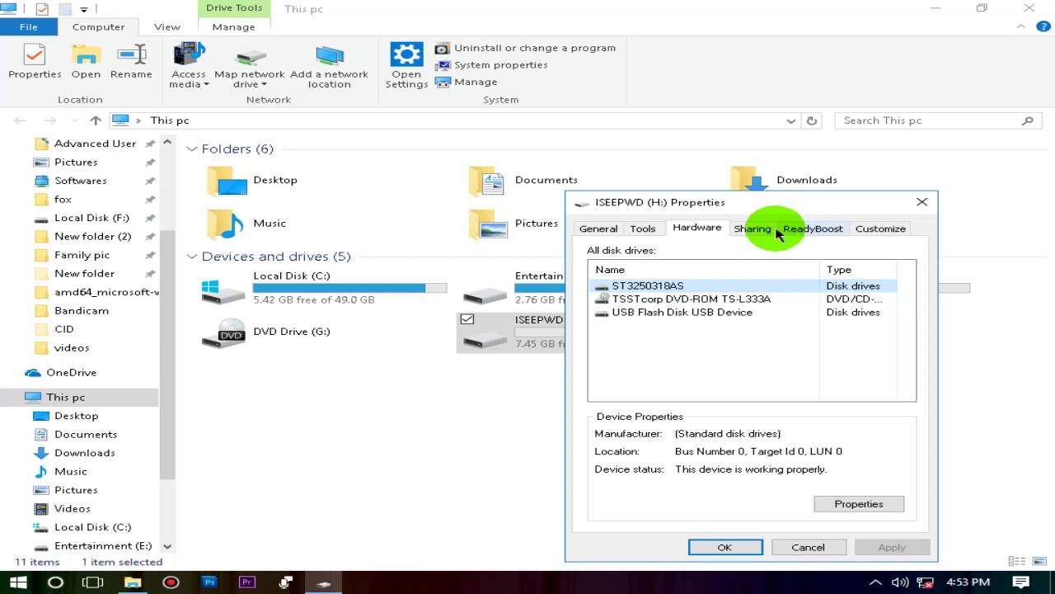
pyautogui.click(812, 230)
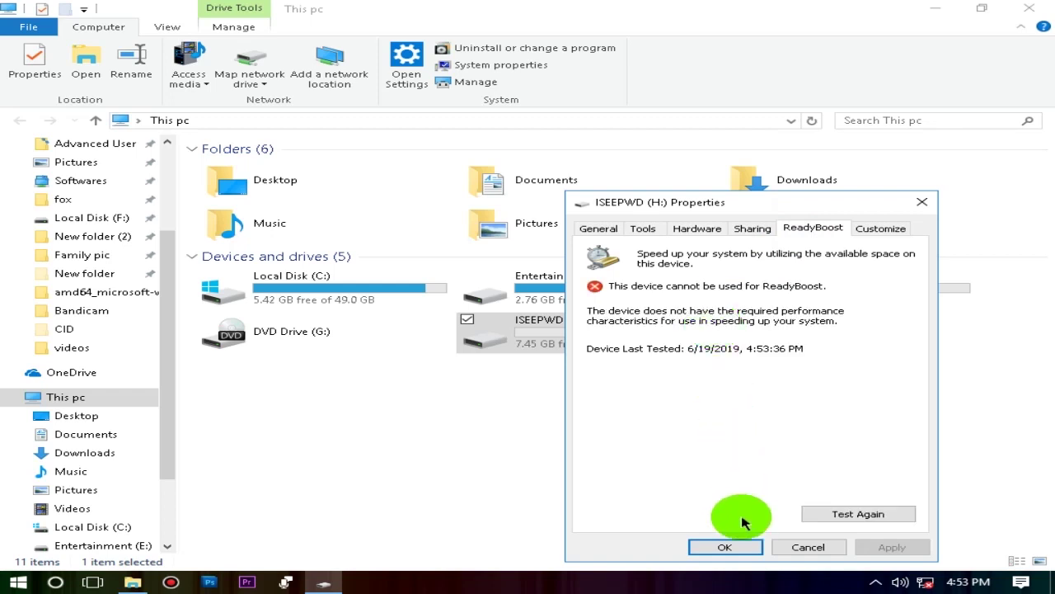
pyautogui.click(733, 547)
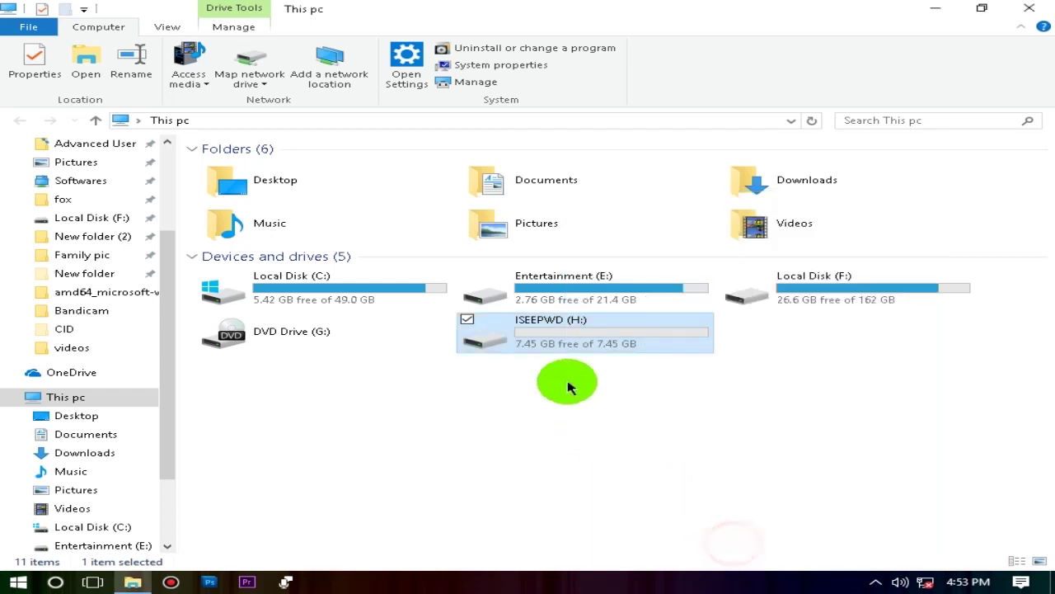
# Quick-format the ISEEPWD (H:) USB drive with the NTFS file system and close the format dialog.
pyautogui.rightClick(565, 326)
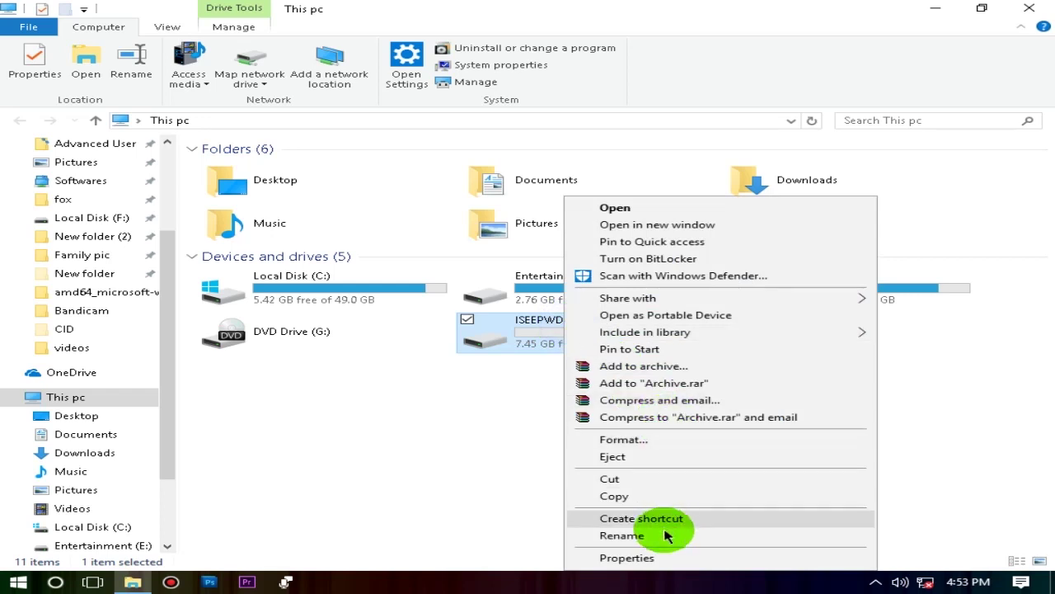
pyautogui.click(667, 438)
pyautogui.click(188, 297)
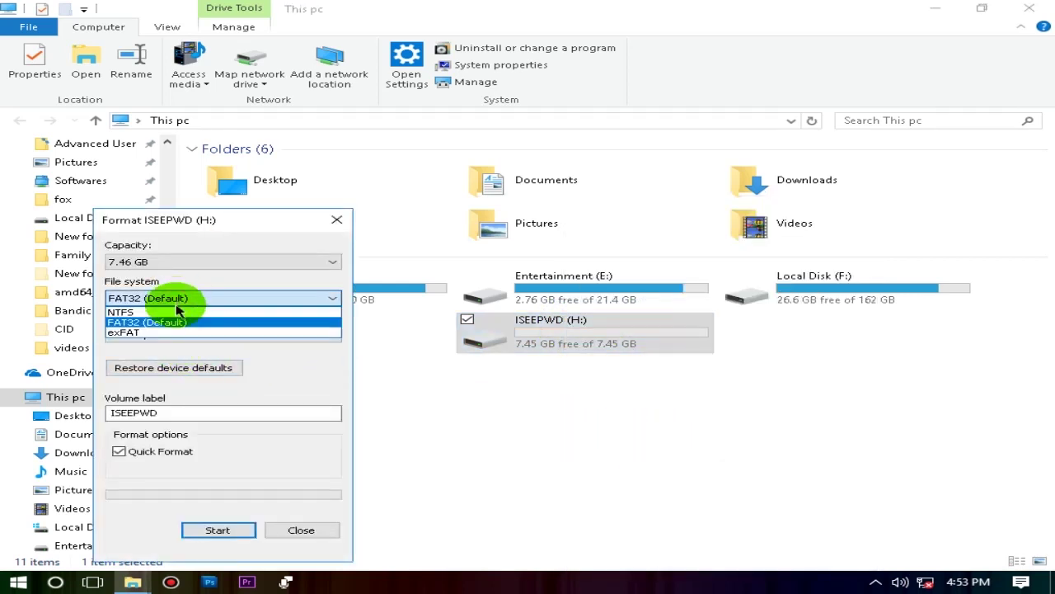
pyautogui.click(140, 322)
pyautogui.click(218, 529)
pyautogui.click(561, 290)
pyautogui.click(651, 291)
pyautogui.click(301, 529)
# Enable ReadyBoost on the ISEEPWD (H:) drive with Use this device, reserving 7520 MB for system speed.
pyautogui.rightClick(582, 337)
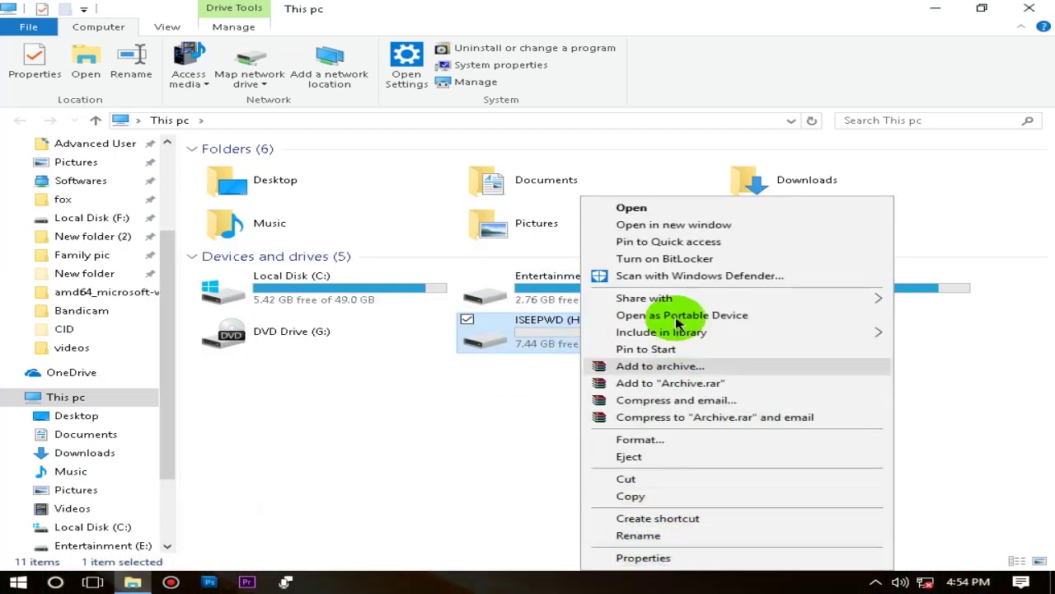
pyautogui.click(644, 558)
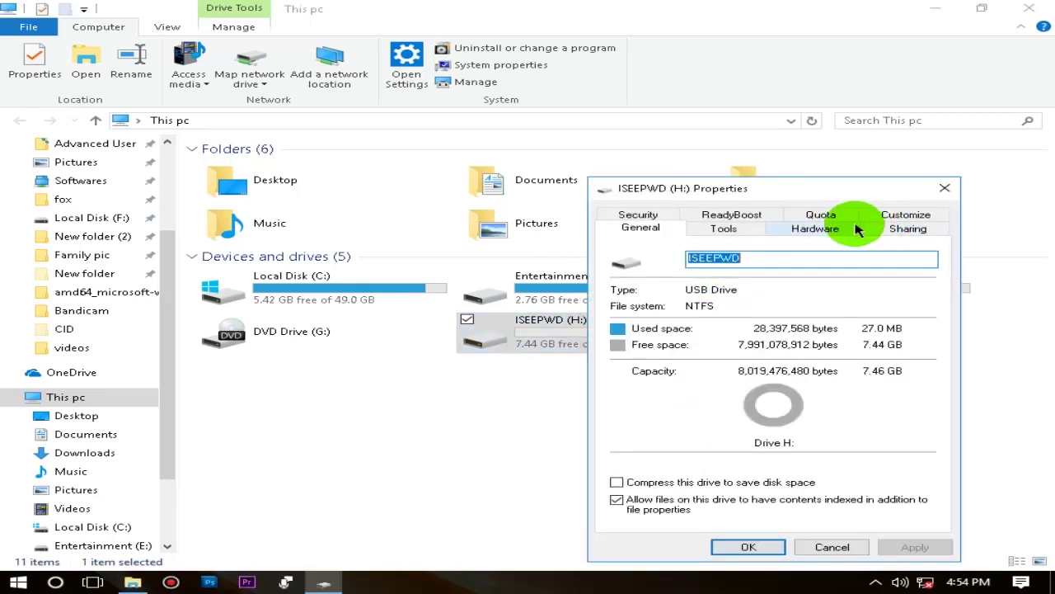
pyautogui.click(746, 213)
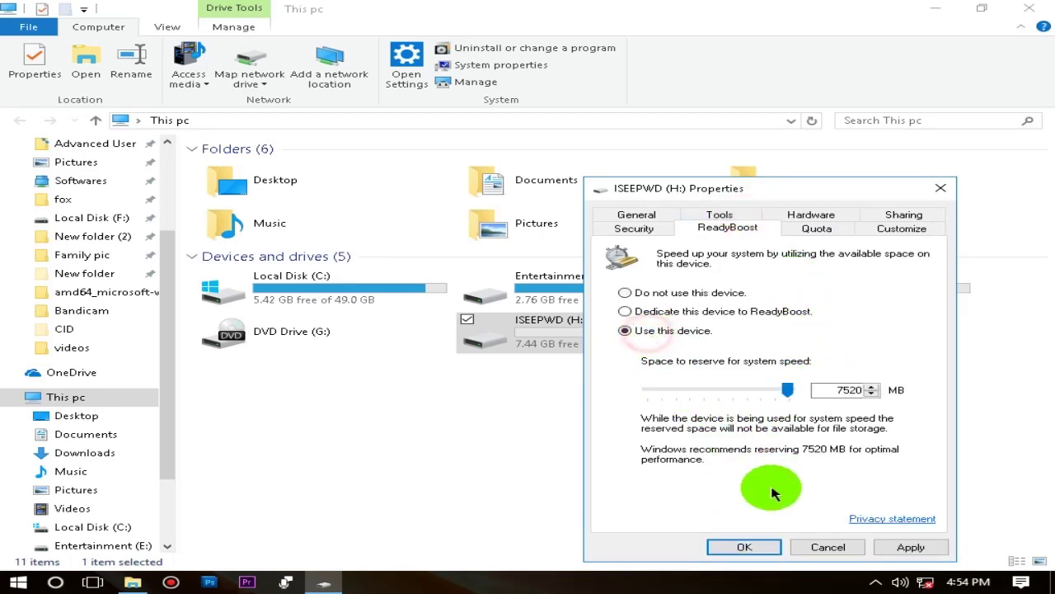
pyautogui.click(746, 547)
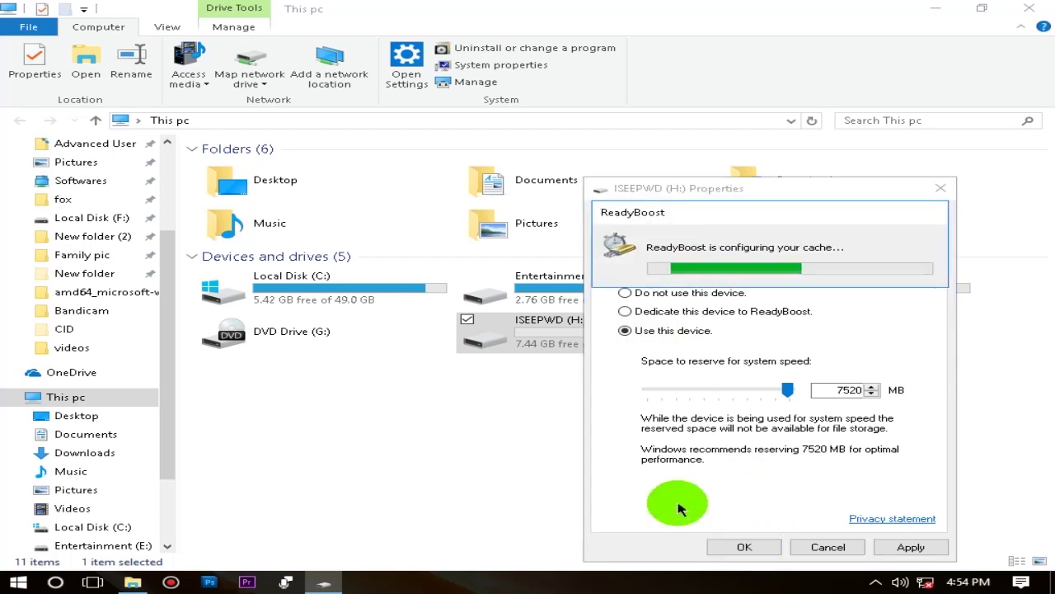
# Refresh This pc, inspect the contents of the ISEEPWD (H:) drive, and return to the refreshed drive overview.
pyautogui.rightClick(575, 471)
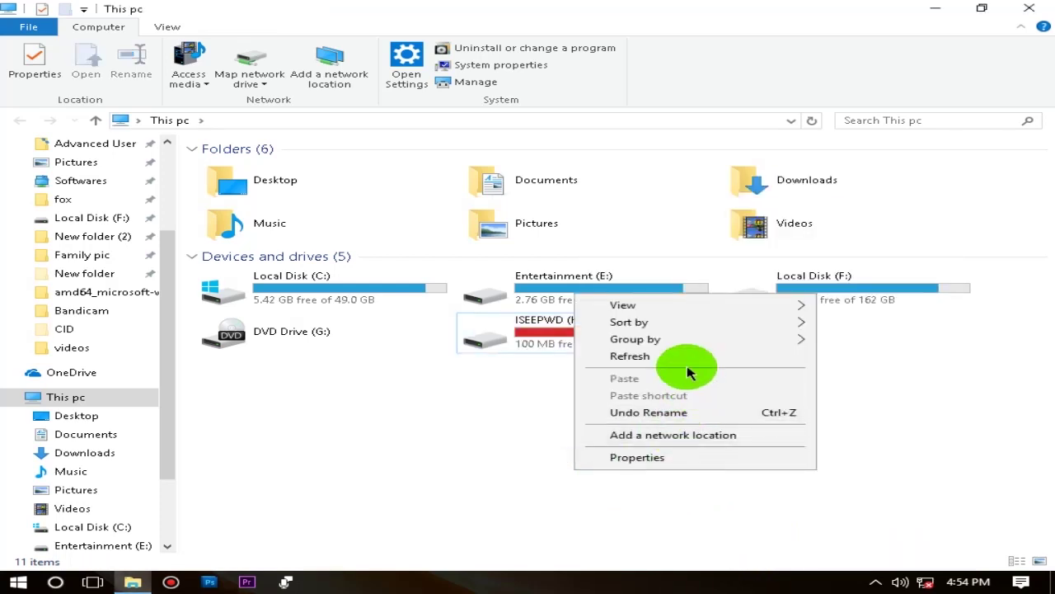
pyautogui.click(684, 357)
pyautogui.doubleClick(603, 346)
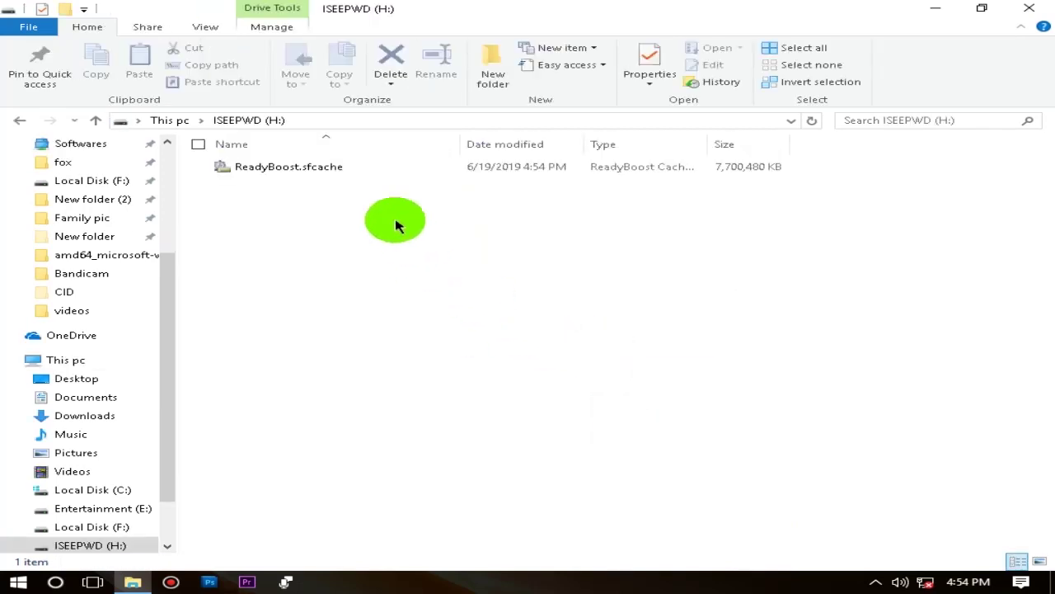
pyautogui.click(20, 121)
pyautogui.rightClick(506, 475)
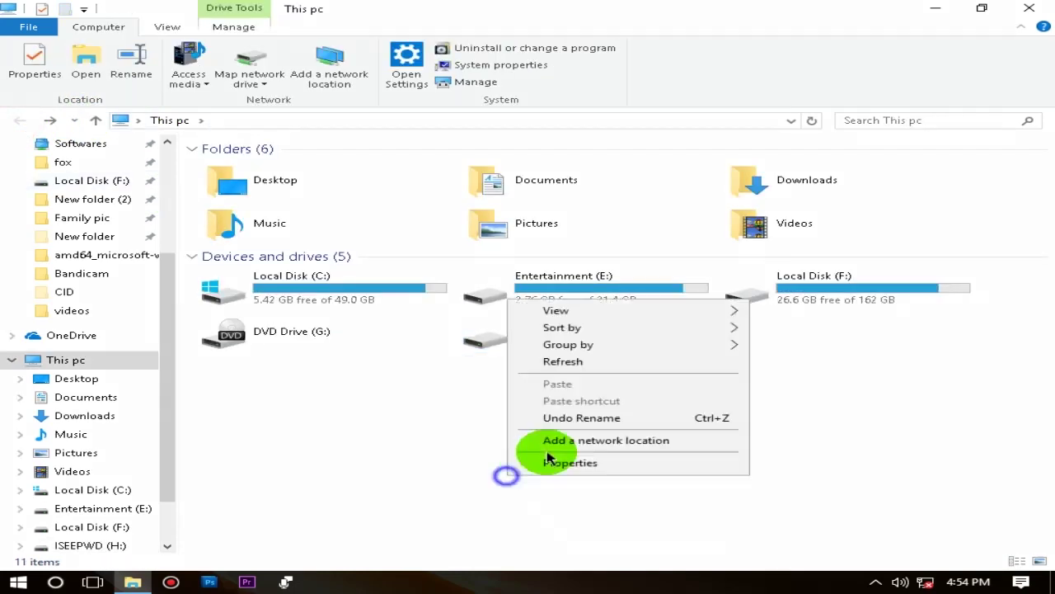
pyautogui.click(587, 359)
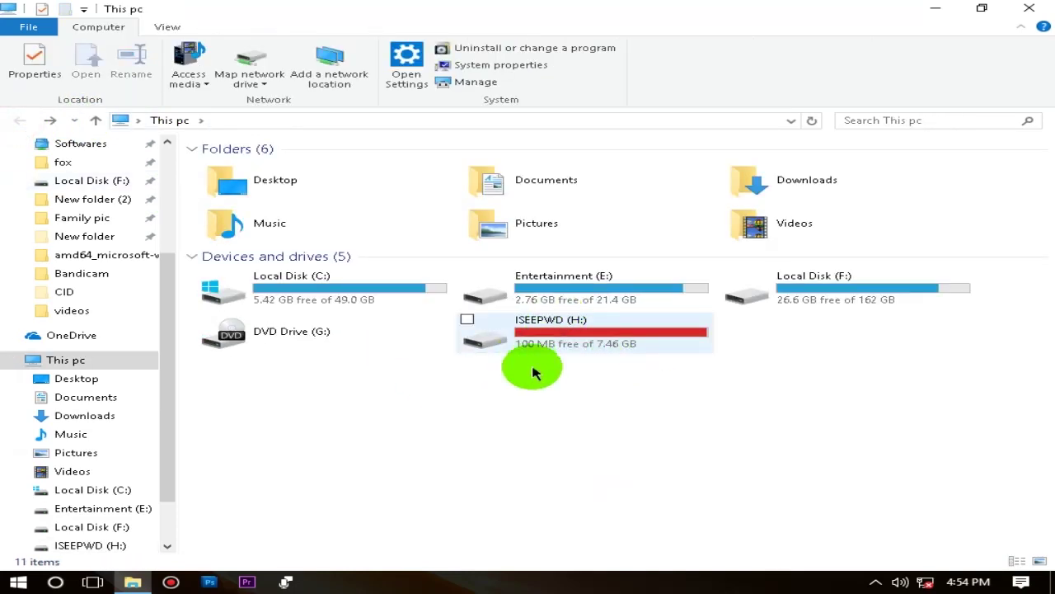